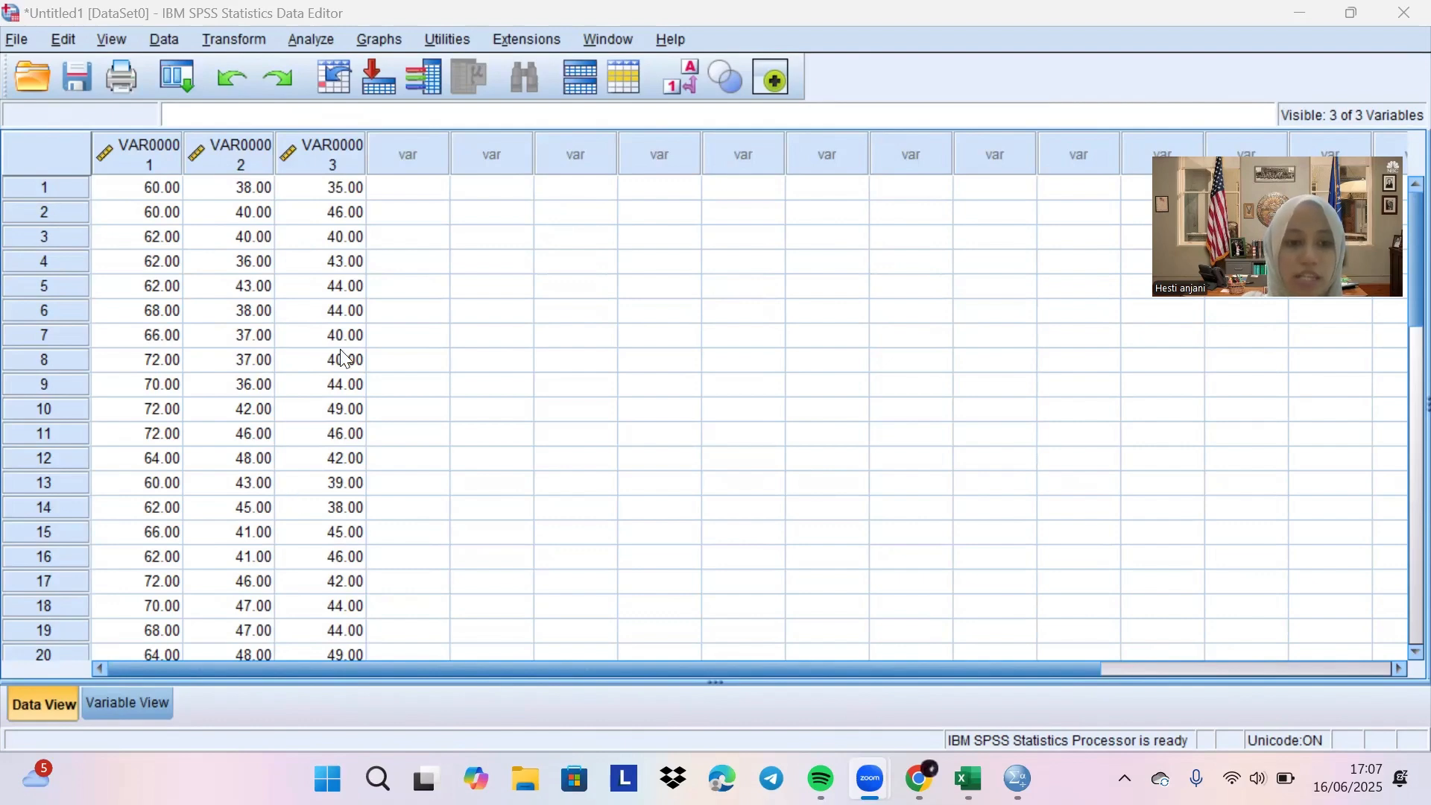
Rename the three variables as X1, X2 and Y in the variable definitions.
scroll(344, 358, down, 5)
scroll(158, 266, up, 5)
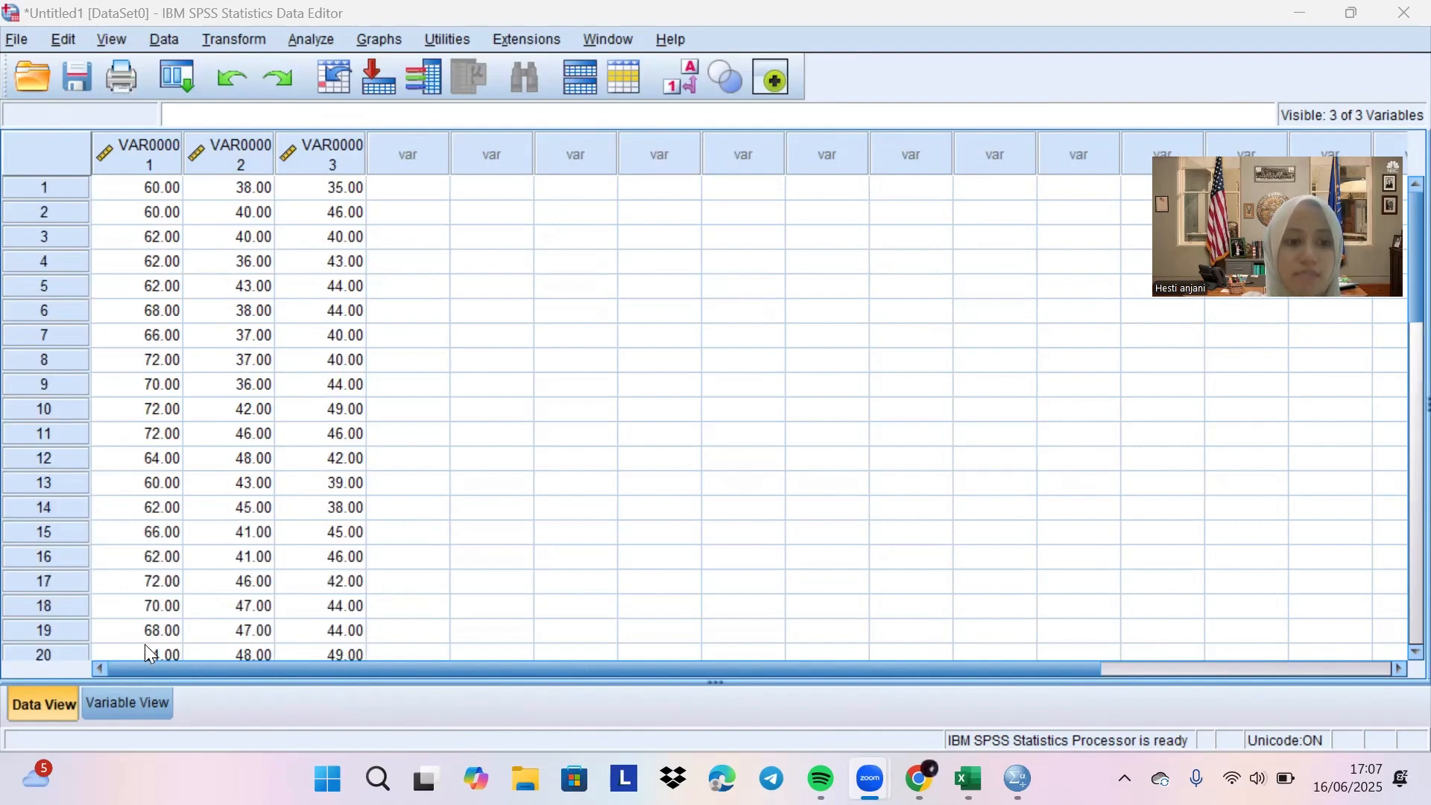
click(135, 708)
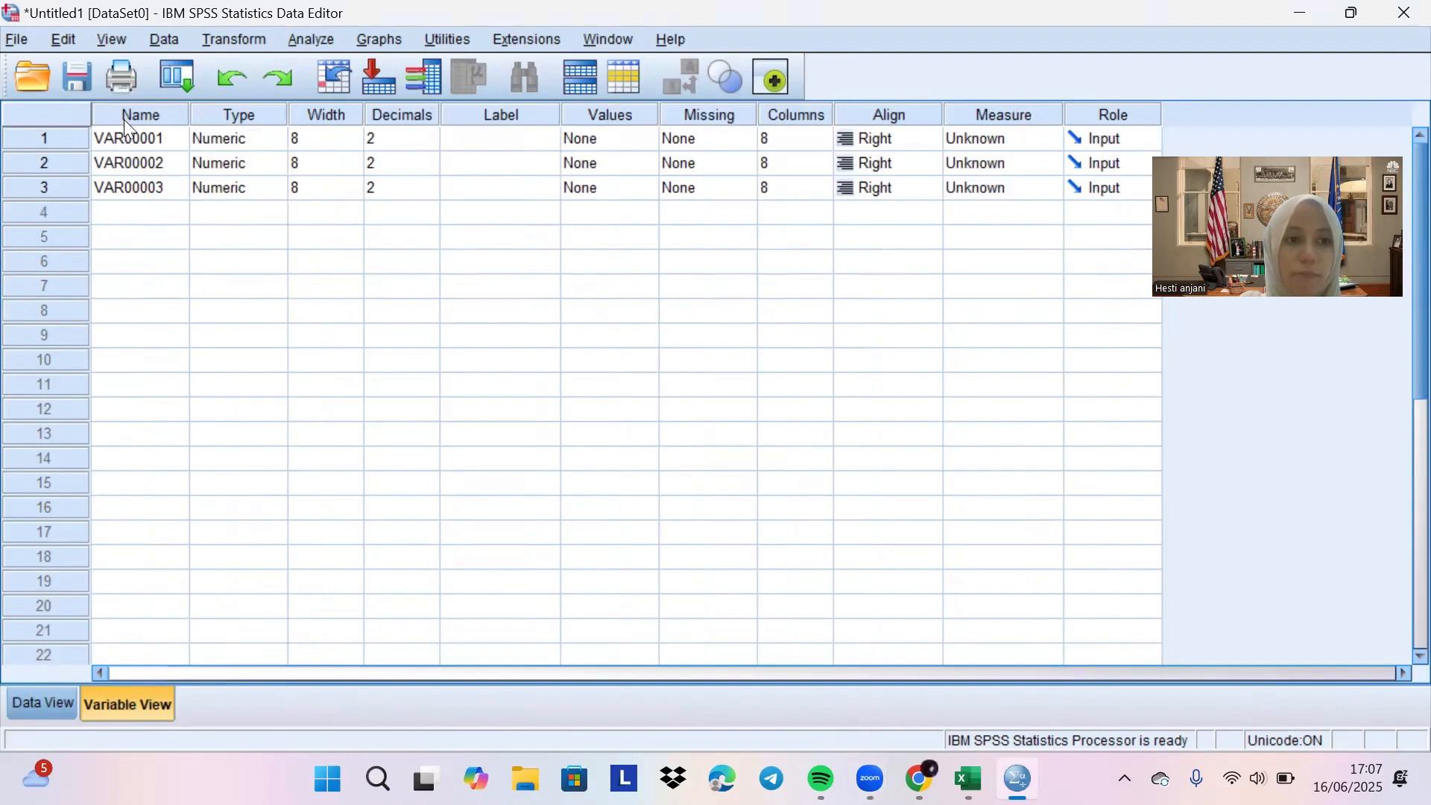
click(157, 143)
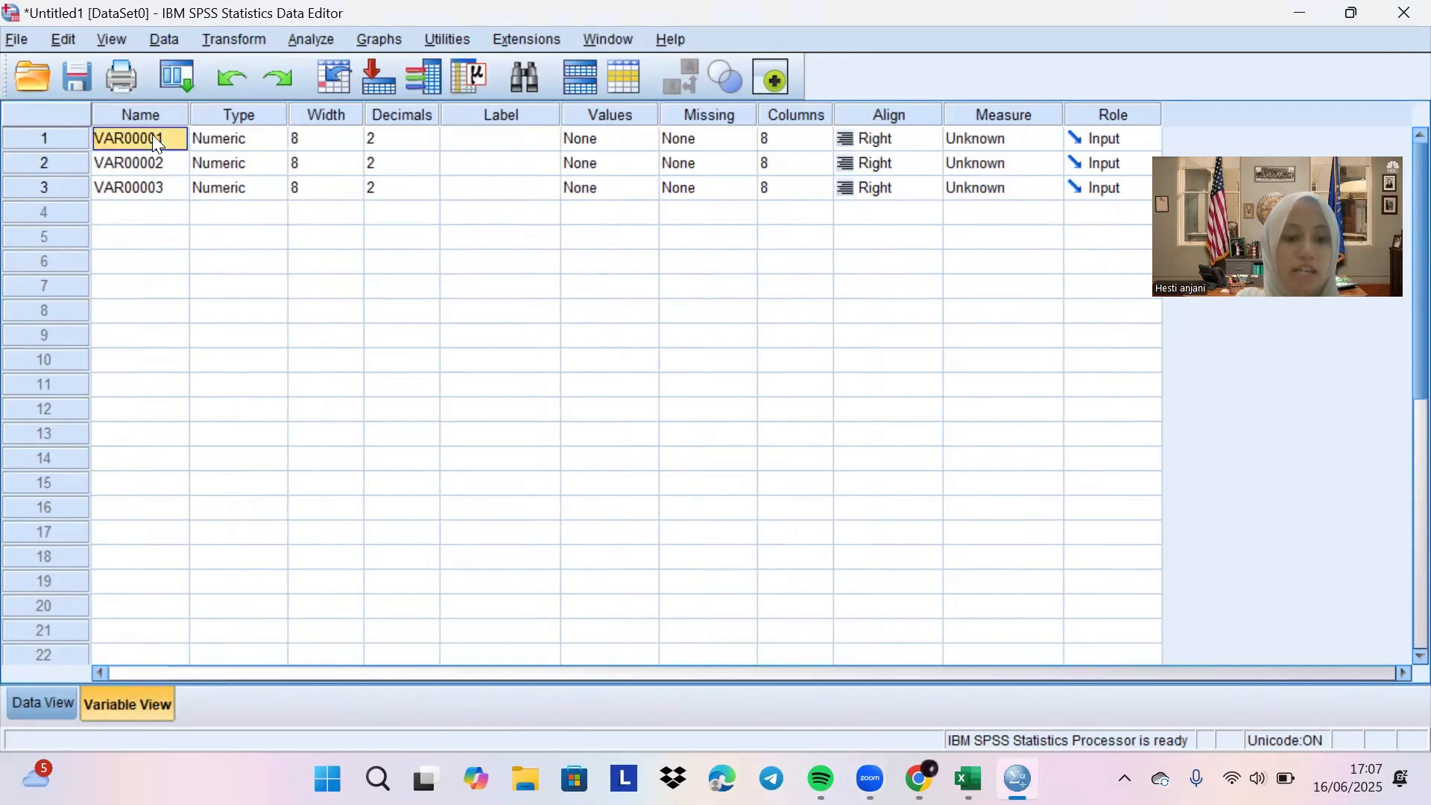
key(Caps_Lock)
text(X1)
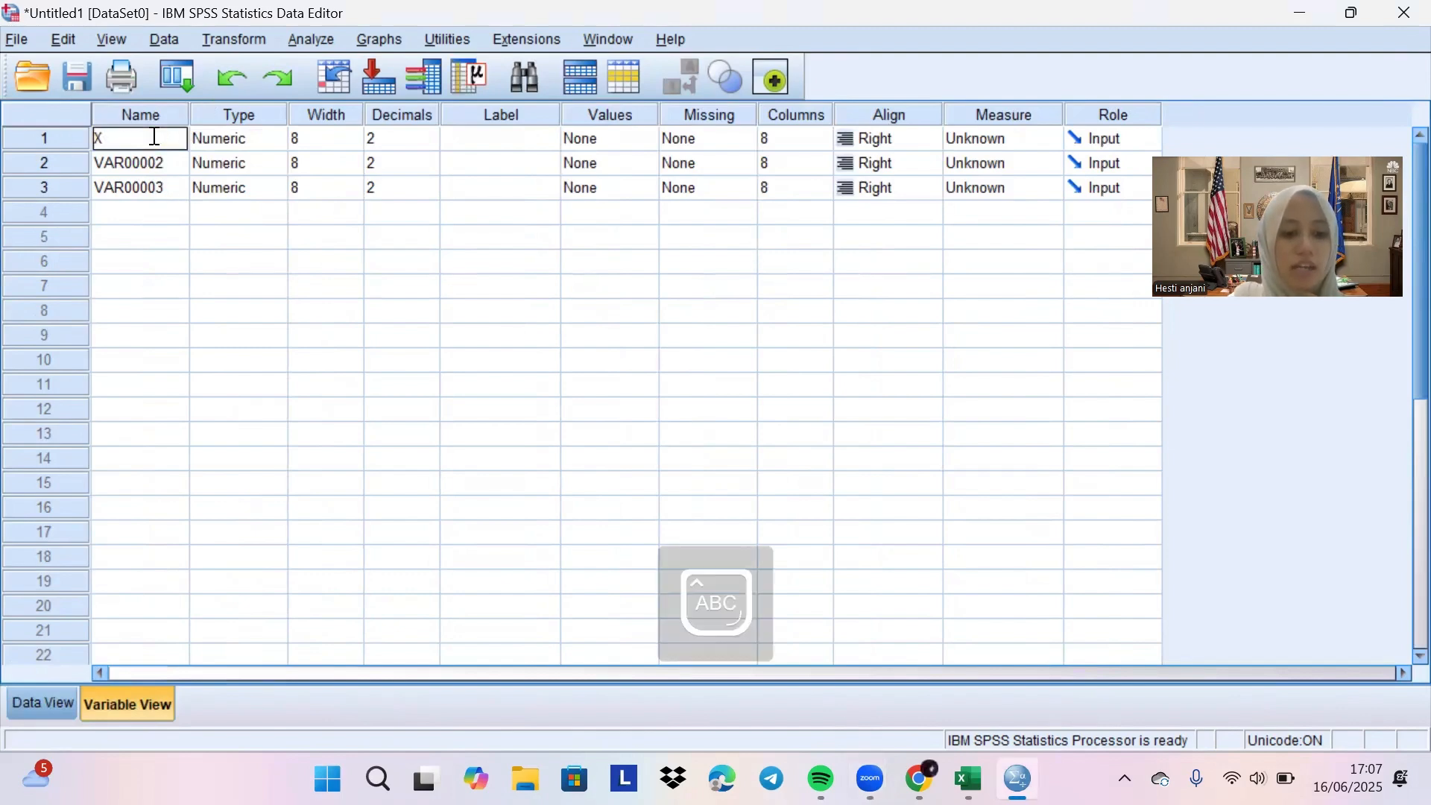
key(Return)
text(X2)
key(Return)
text(Y)
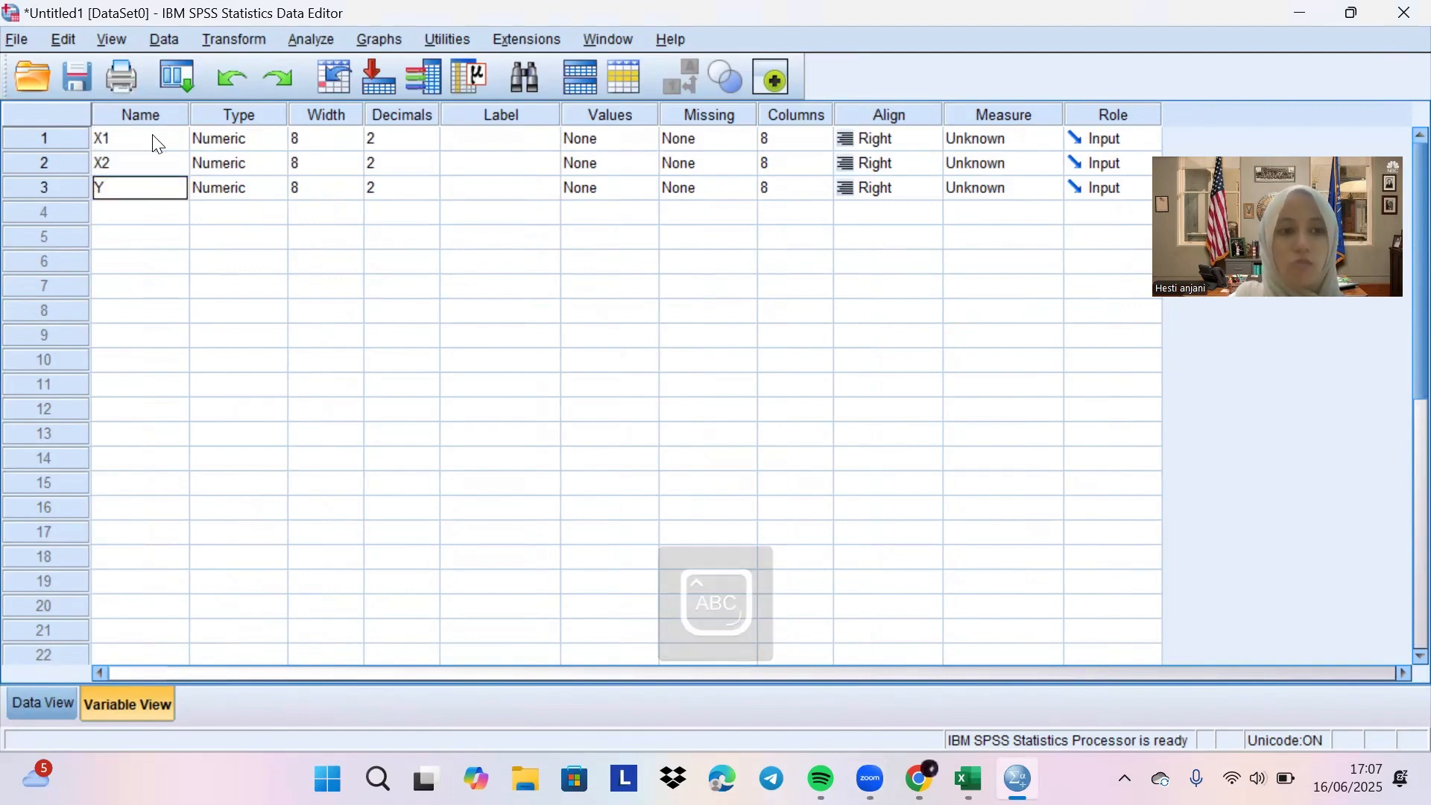
Label variable X1 as Kepemimpinan and variable X2 as Motivasi.
click(536, 141)
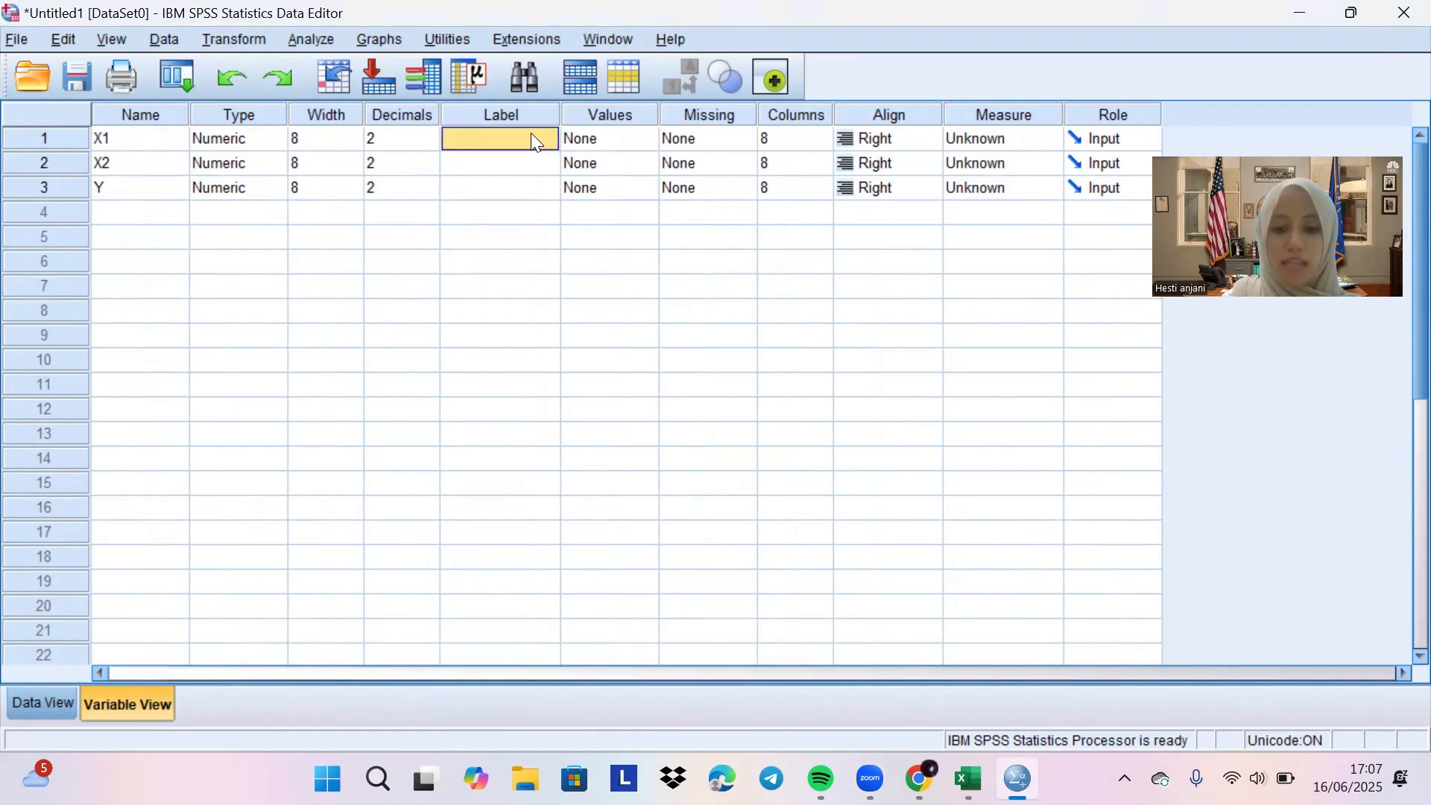
text(K)
key(Caps_Lock)
text(e)
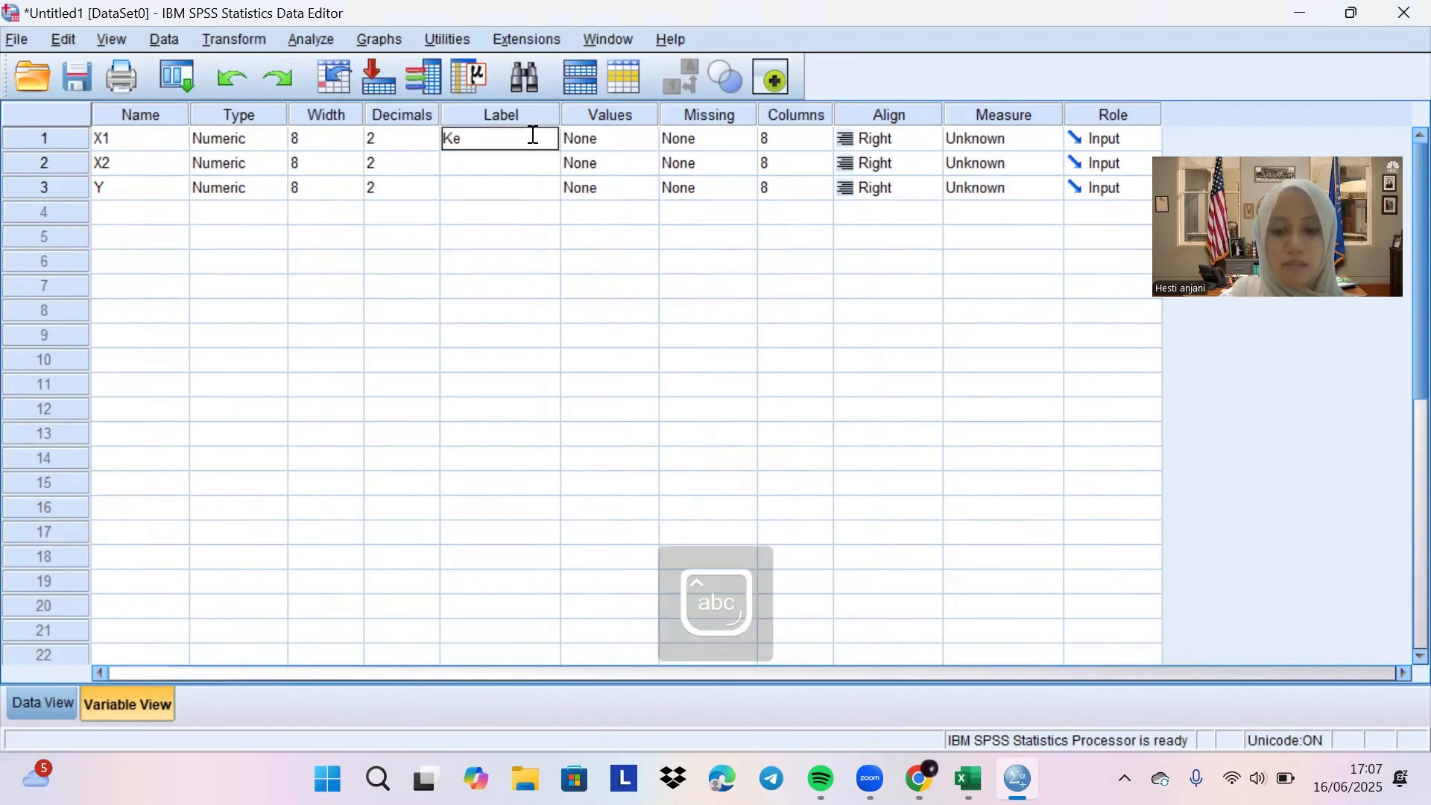
text(pemimpinan)
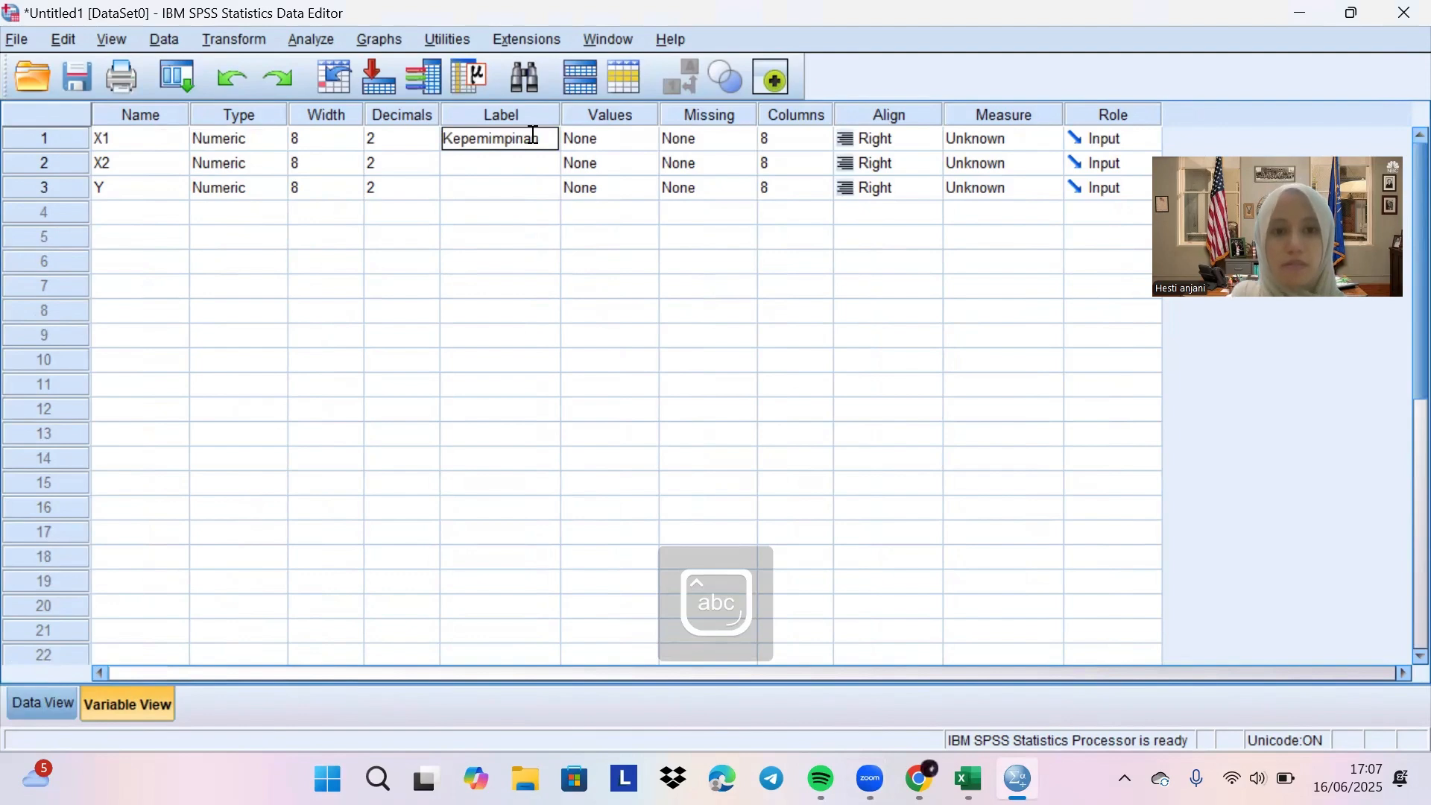
key(Return)
key(Caps_Lock)
text(M)
key(Caps_Lock)
text(otivasi)
key(Return)
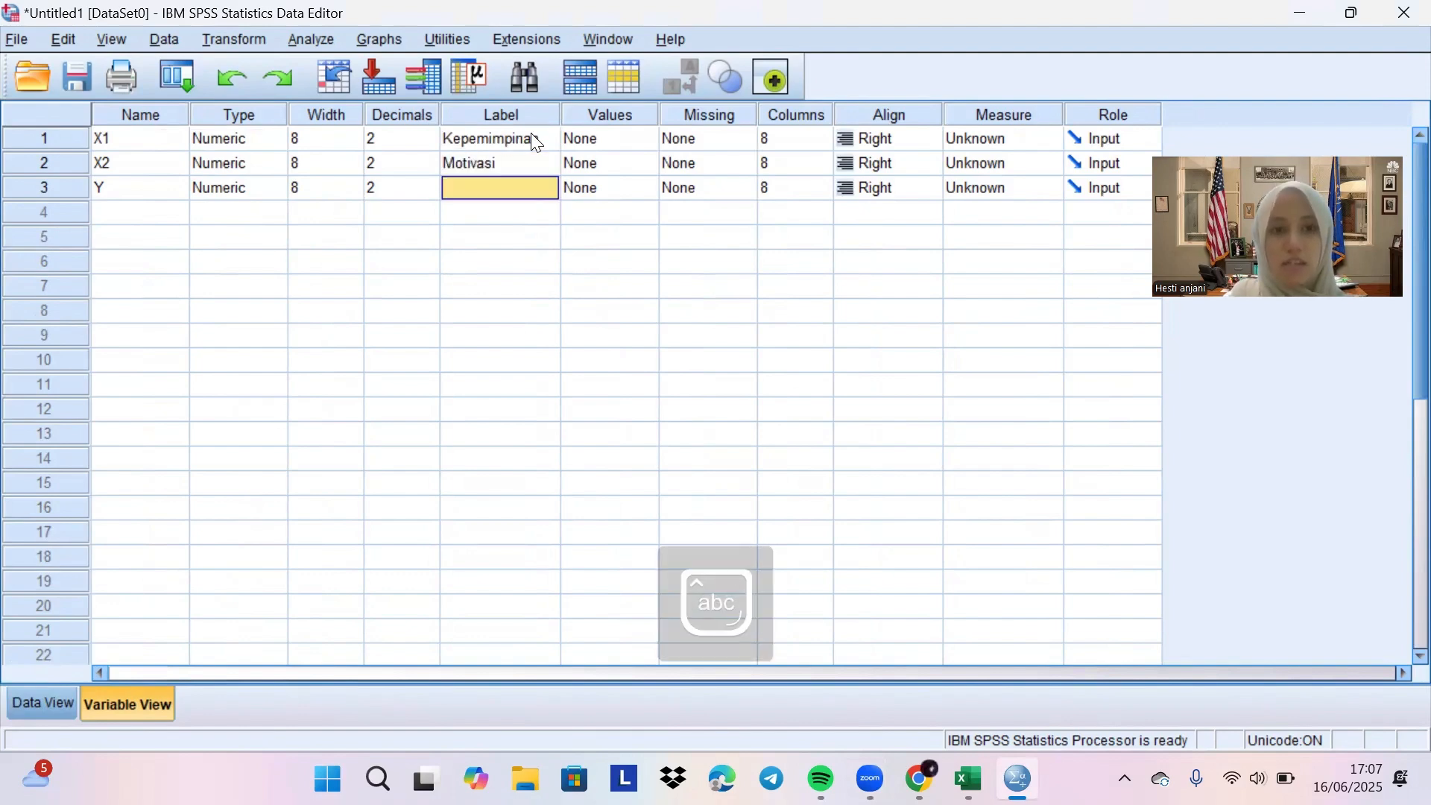
Label variable Y as Kinerja Karyawan.
key(Caps_Lock)
text(K)
key(Caps_Lock)
text(i)
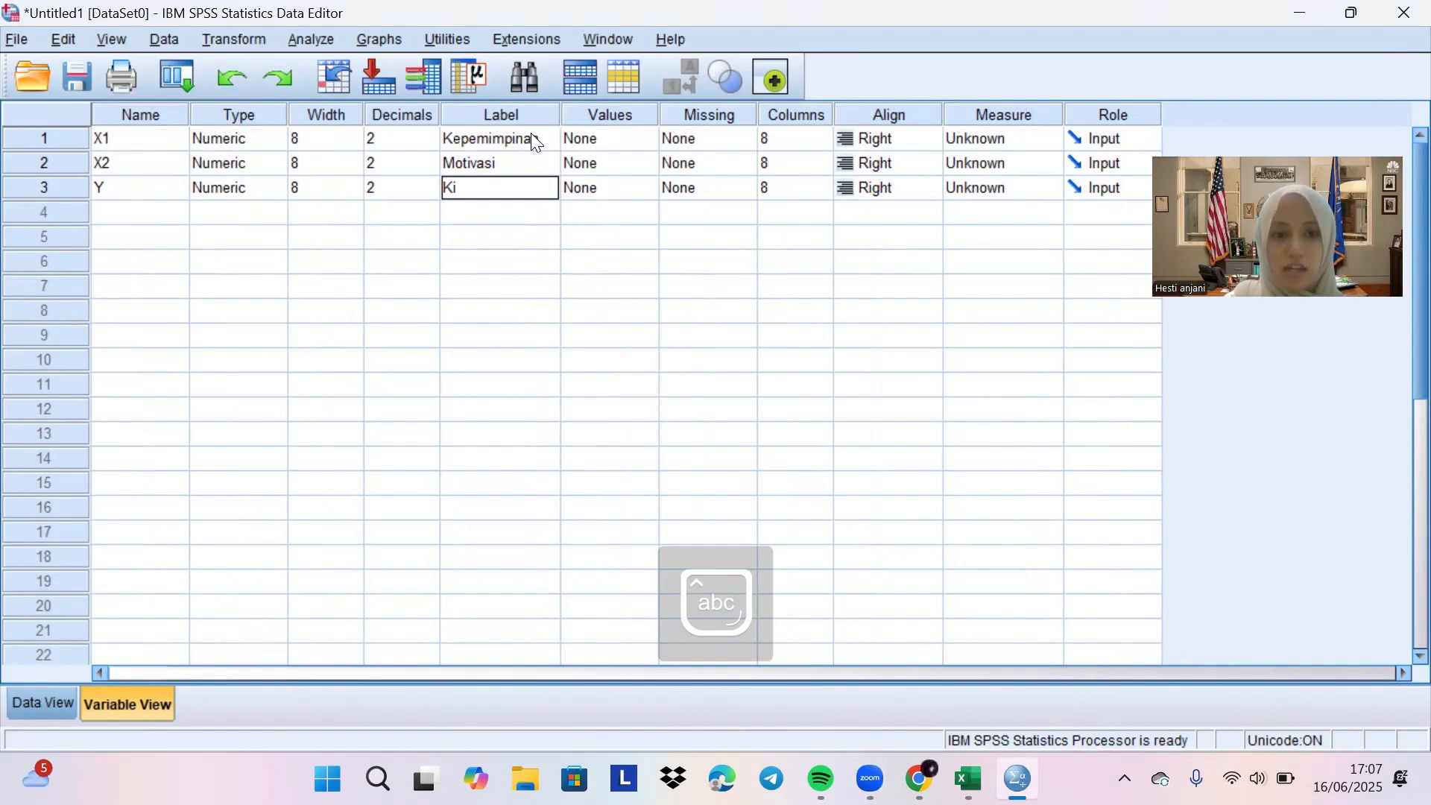
text(nerja)
key(Caps_Lock)
text(K)
key(Caps_Lock)
text(aryawan)
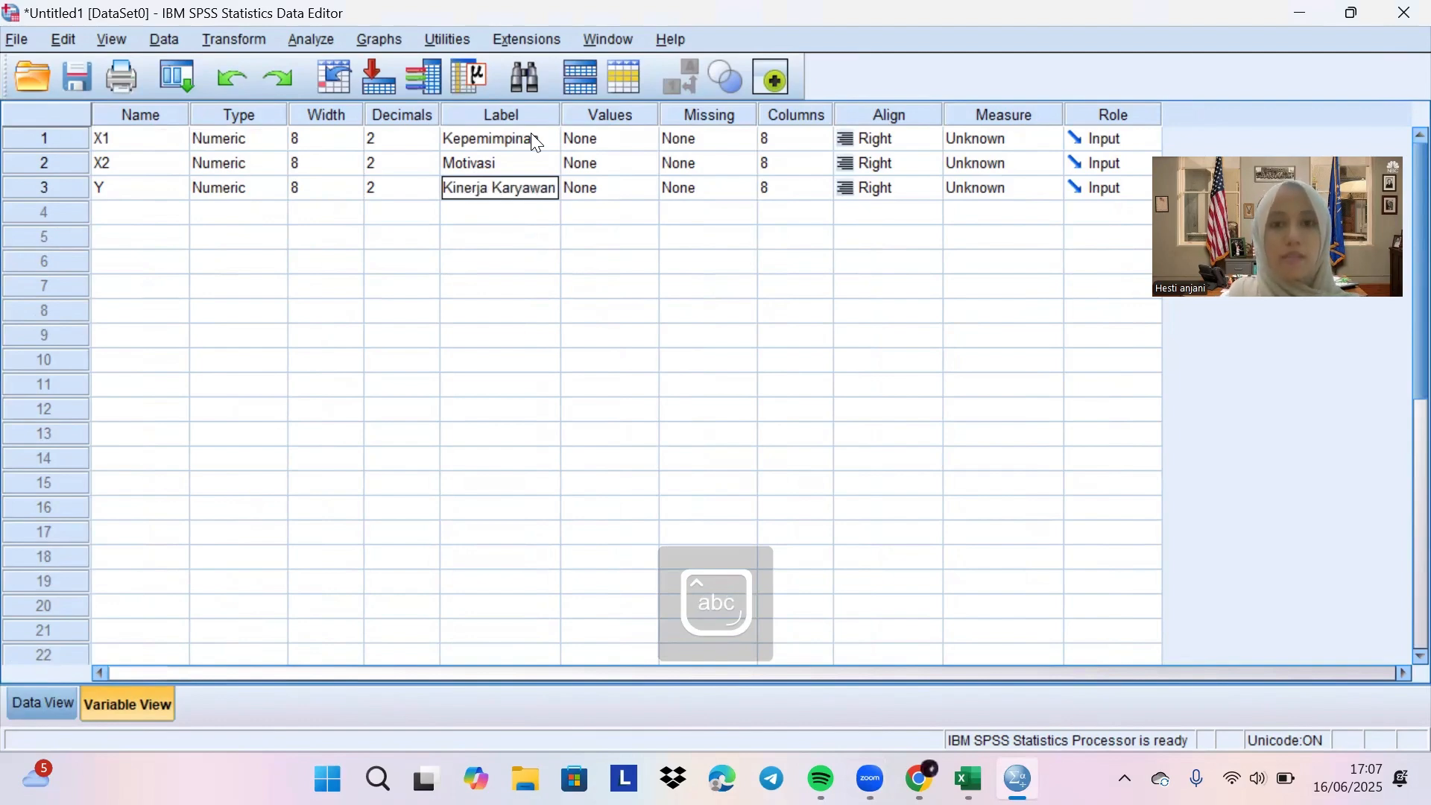
Set the measurement level of variables X1 and X2 to Scale.
click(1032, 140)
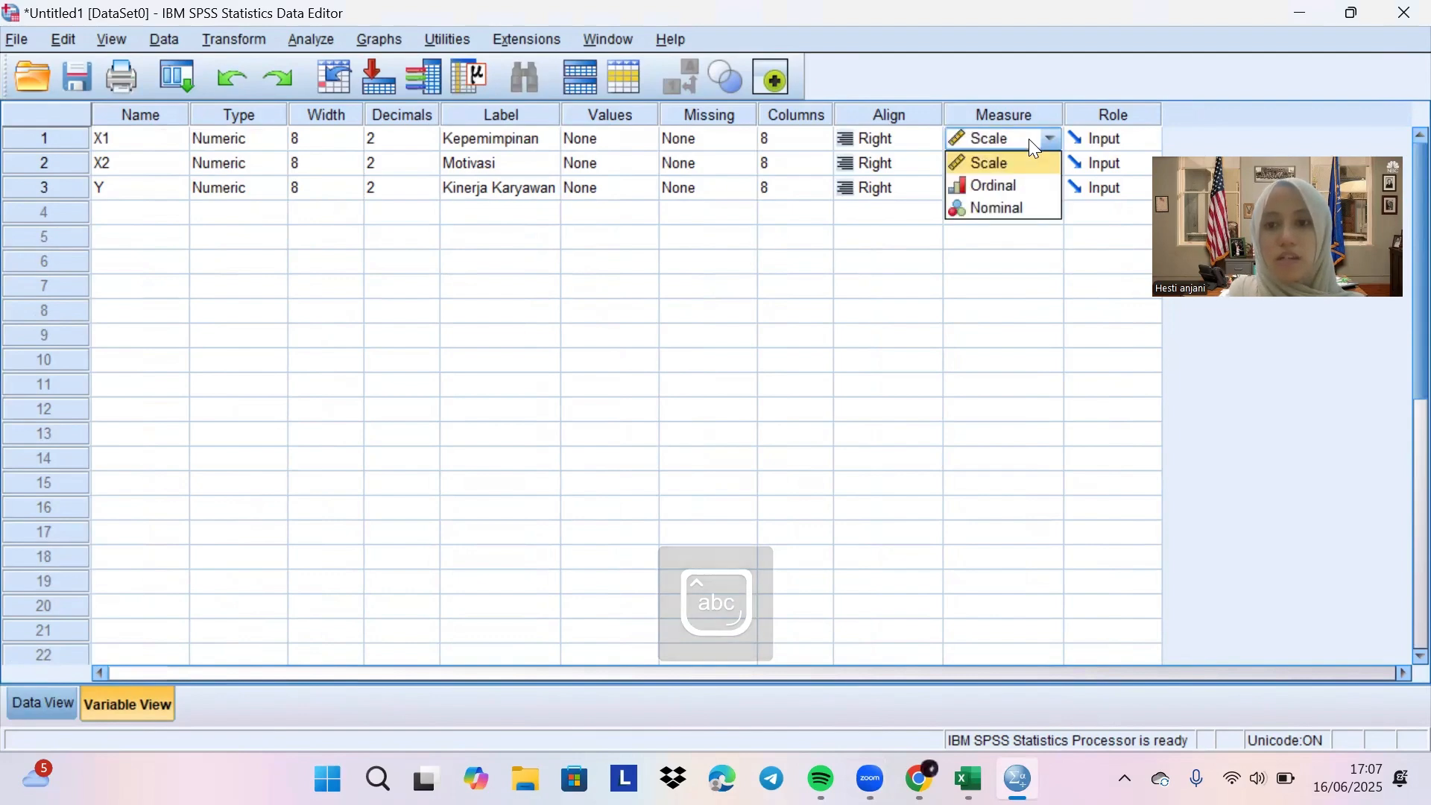
click(929, 157)
click(951, 162)
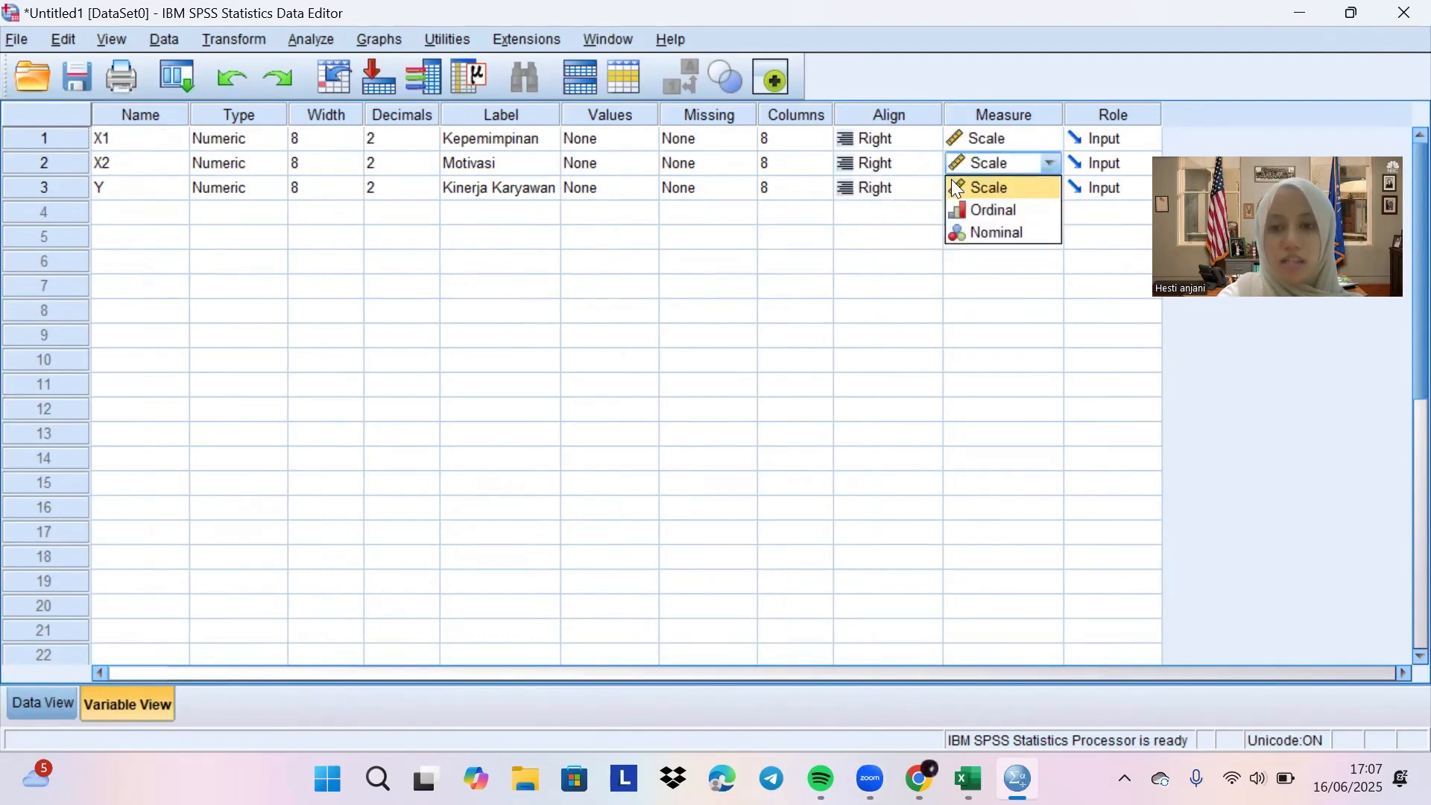
click(792, 269)
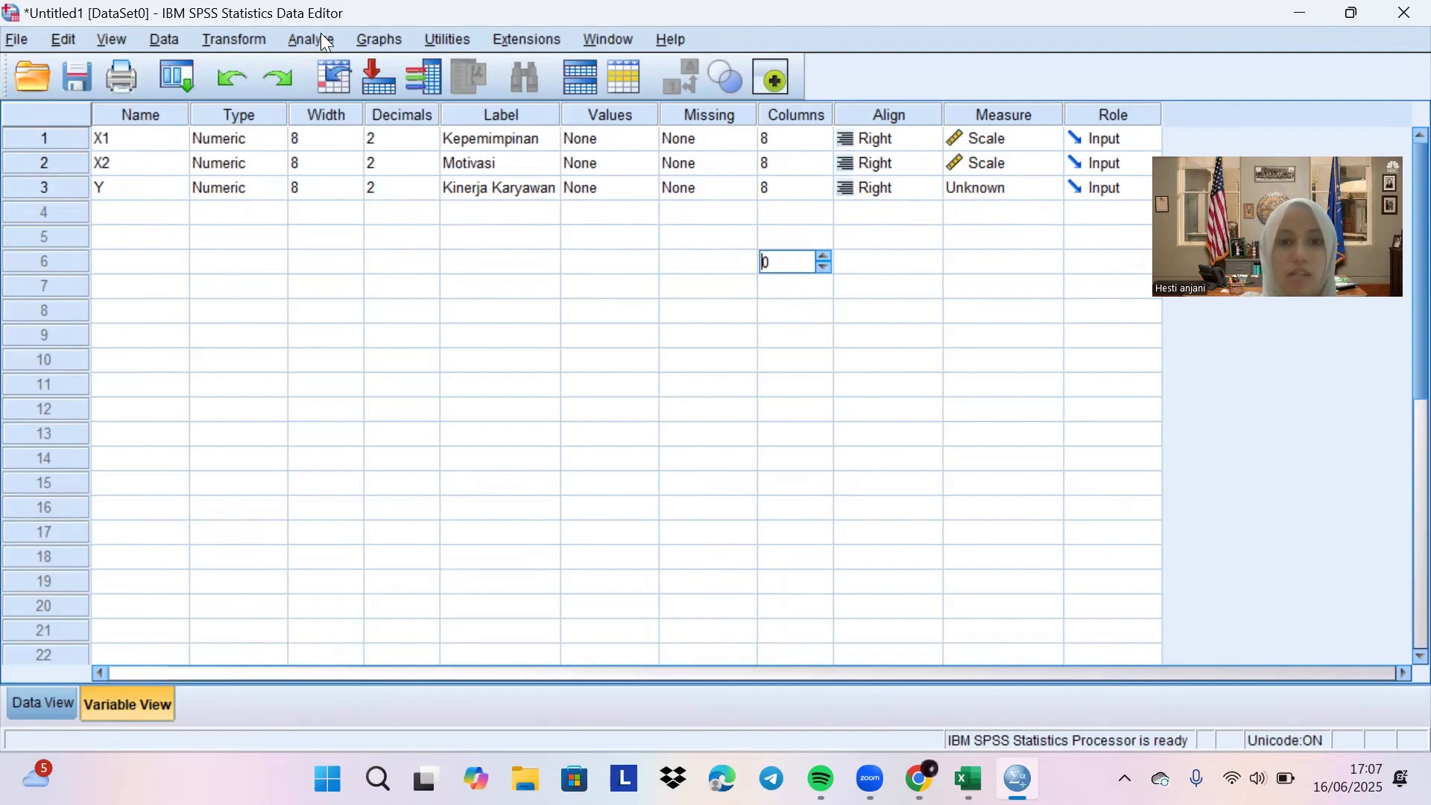
click(726, 190)
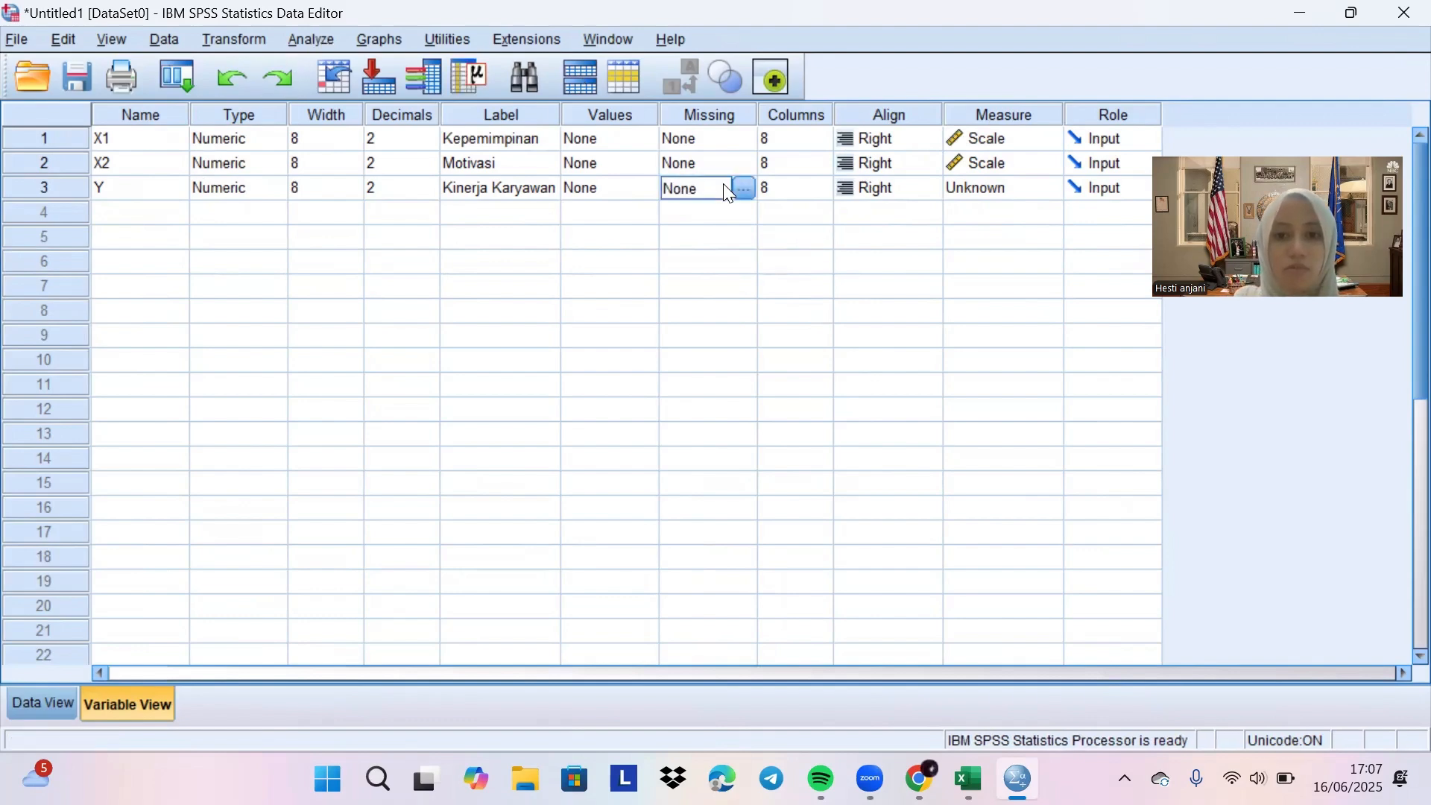
Set up a linear regression with Kepemimpinan [X1] and Motivasi [X2] as independents and Kinerja Karyawan [Y] as the dependent variable.
click(313, 40)
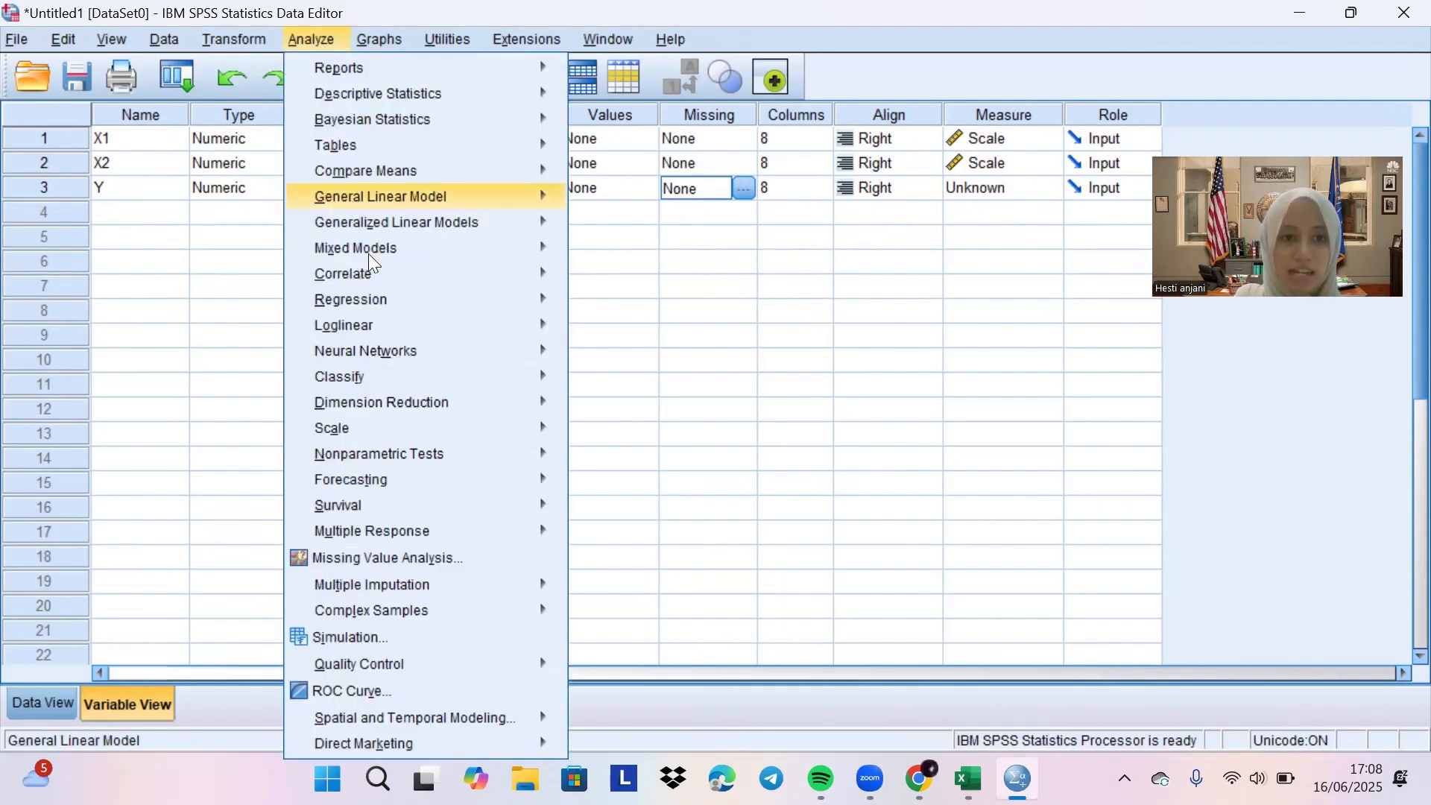
mouse_move(374, 298)
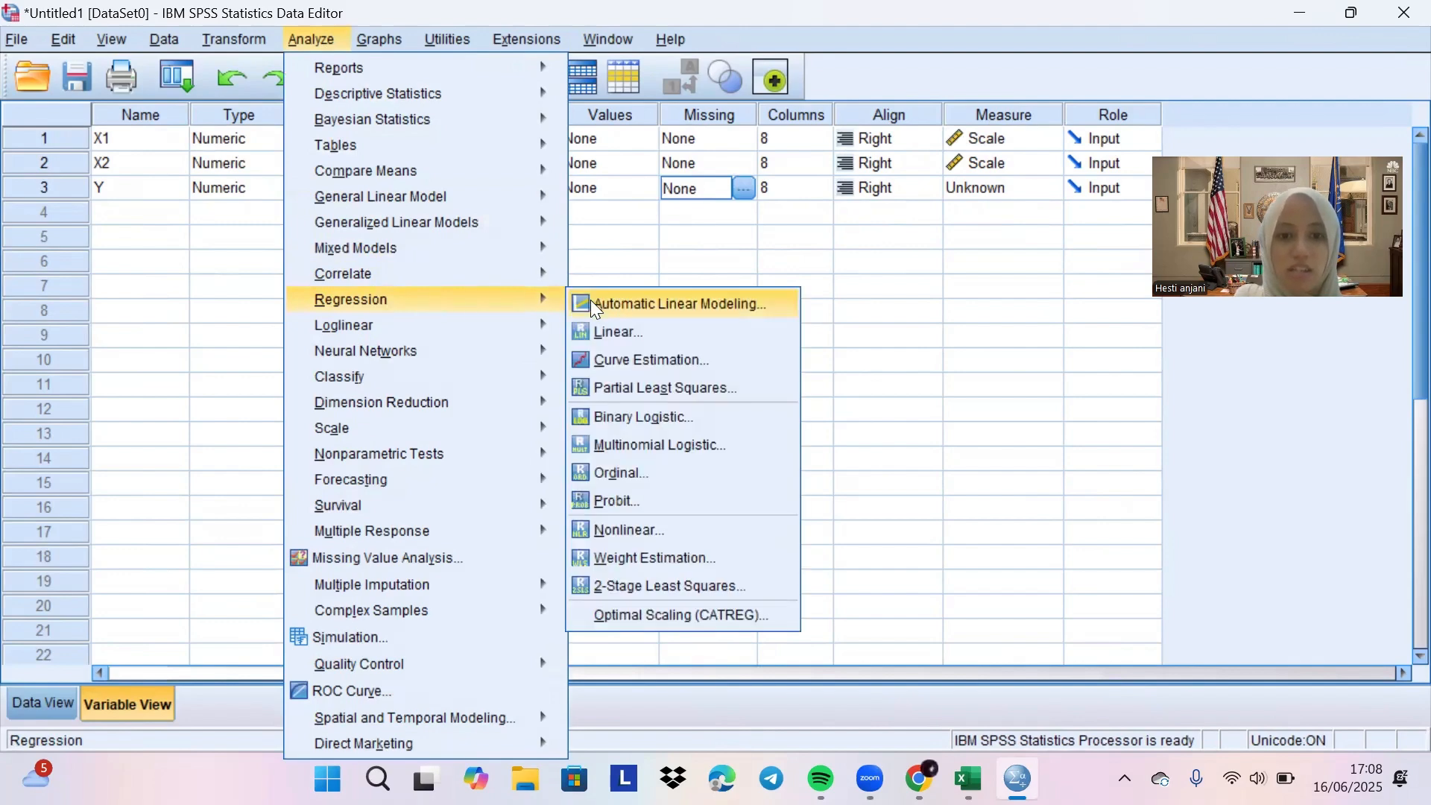
click(607, 331)
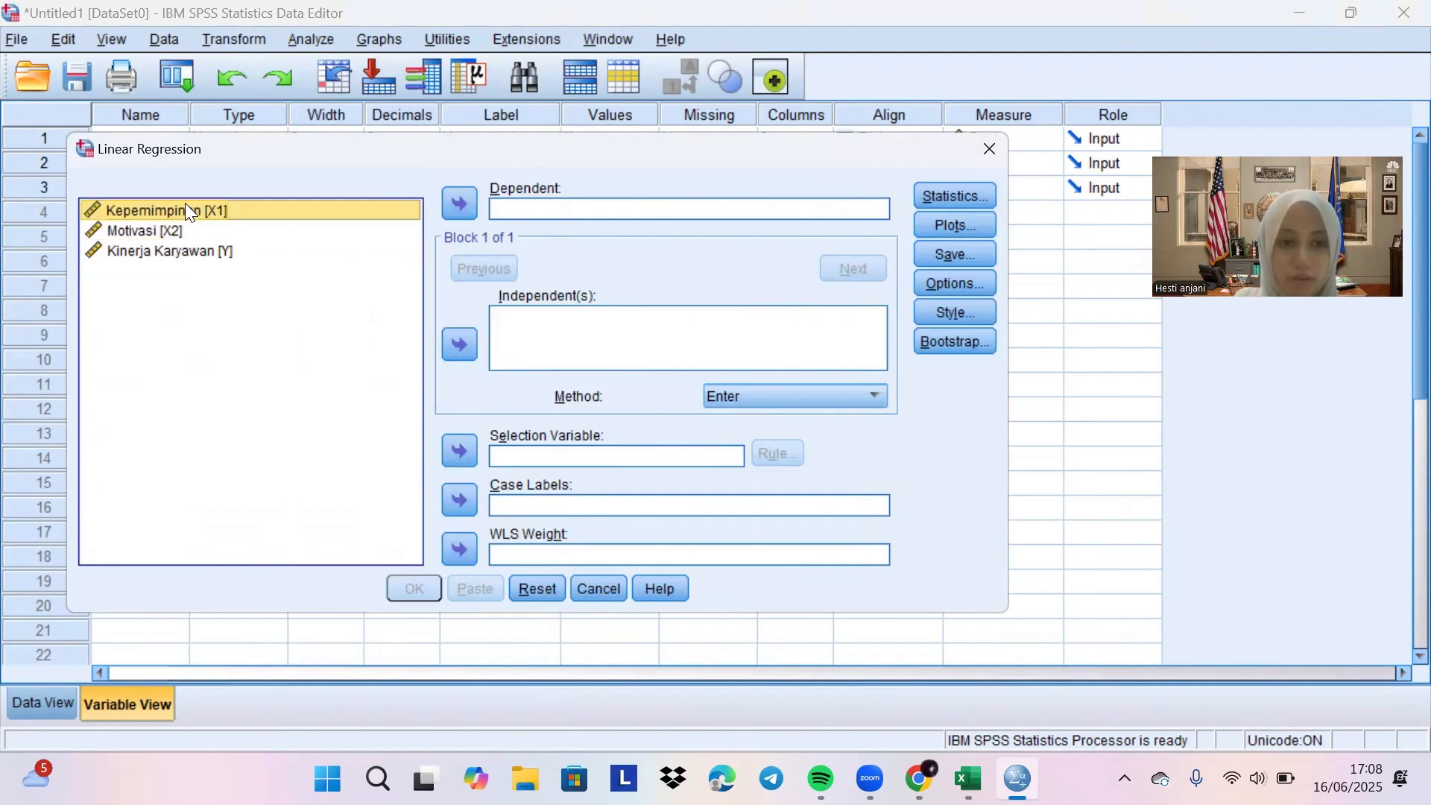
click(460, 344)
click(149, 231)
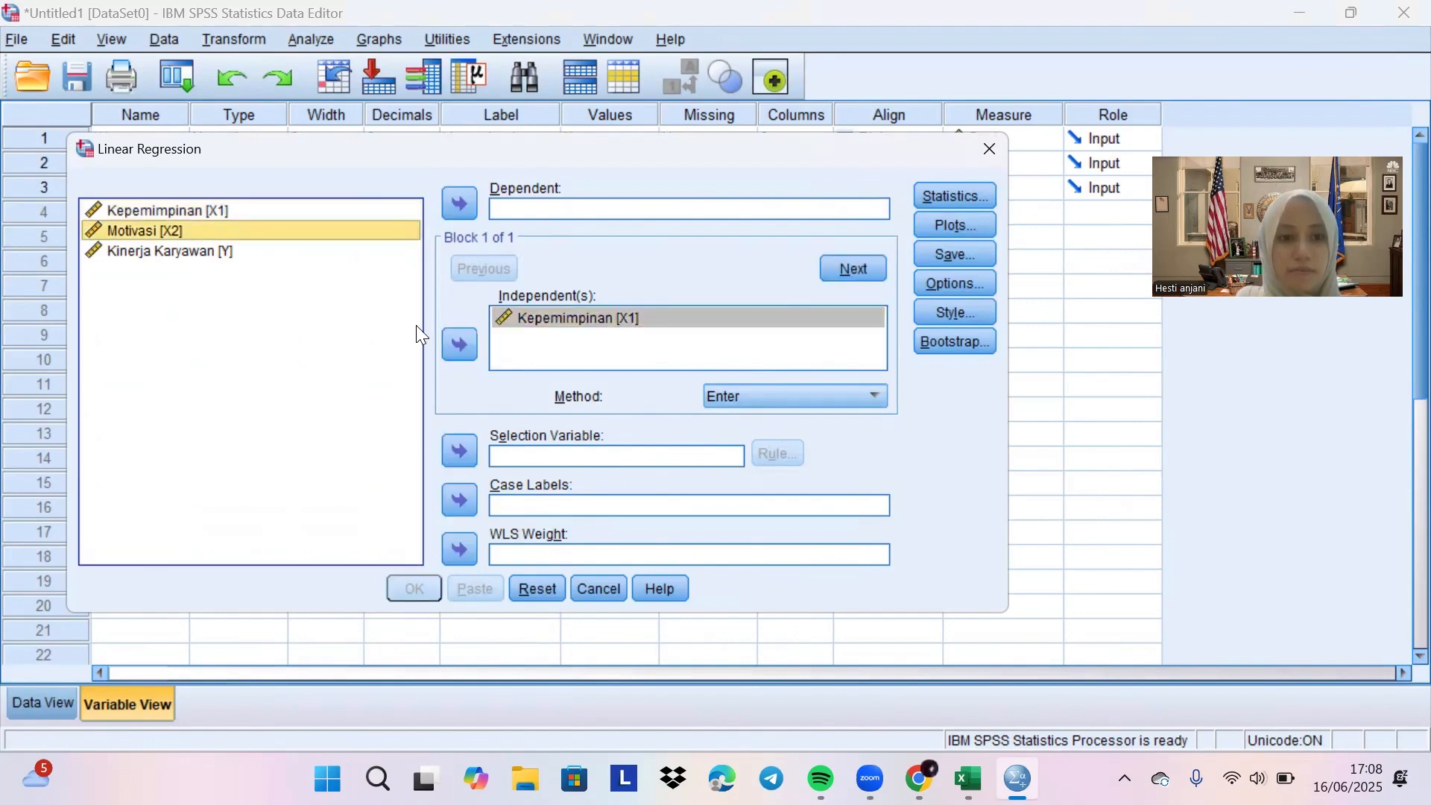
click(460, 344)
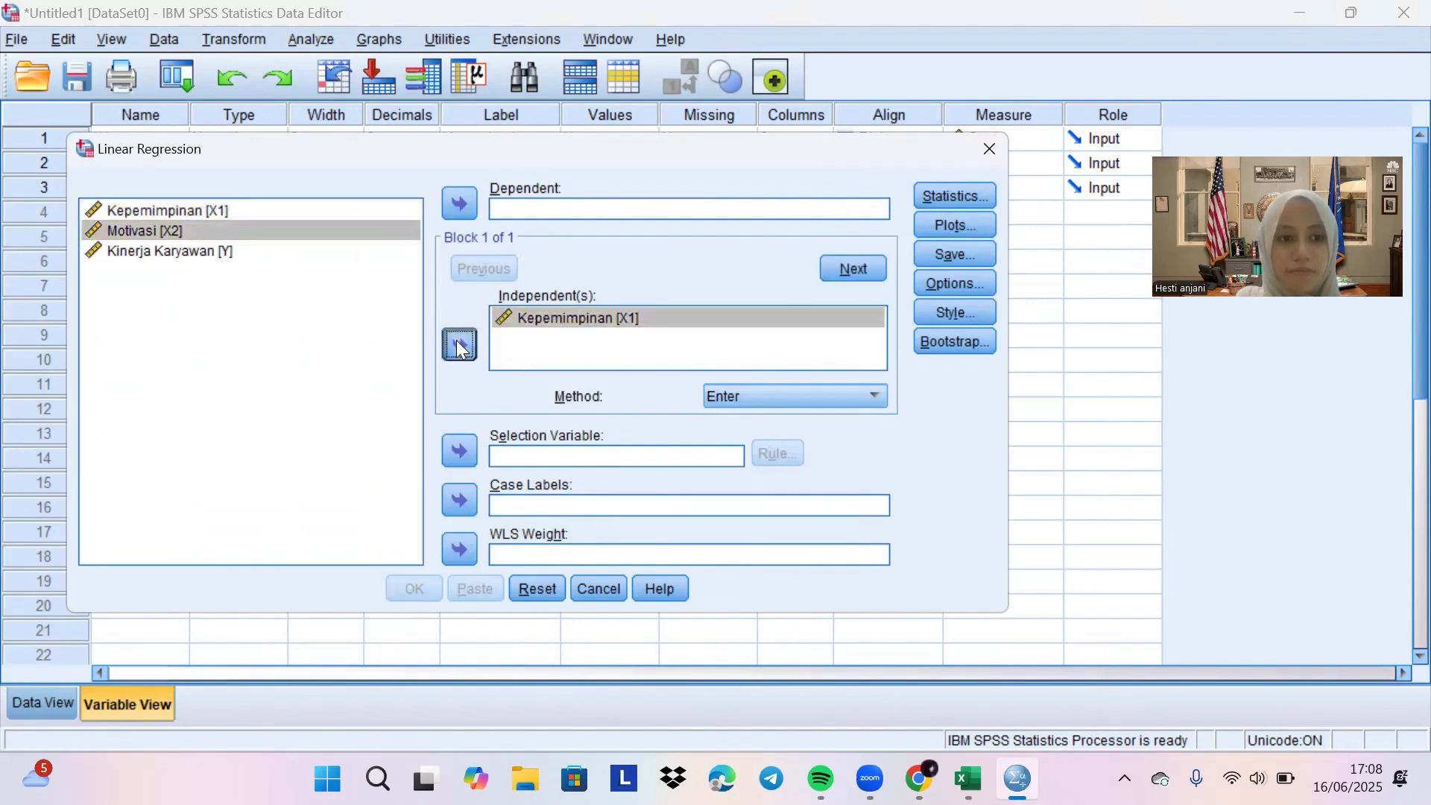
click(235, 252)
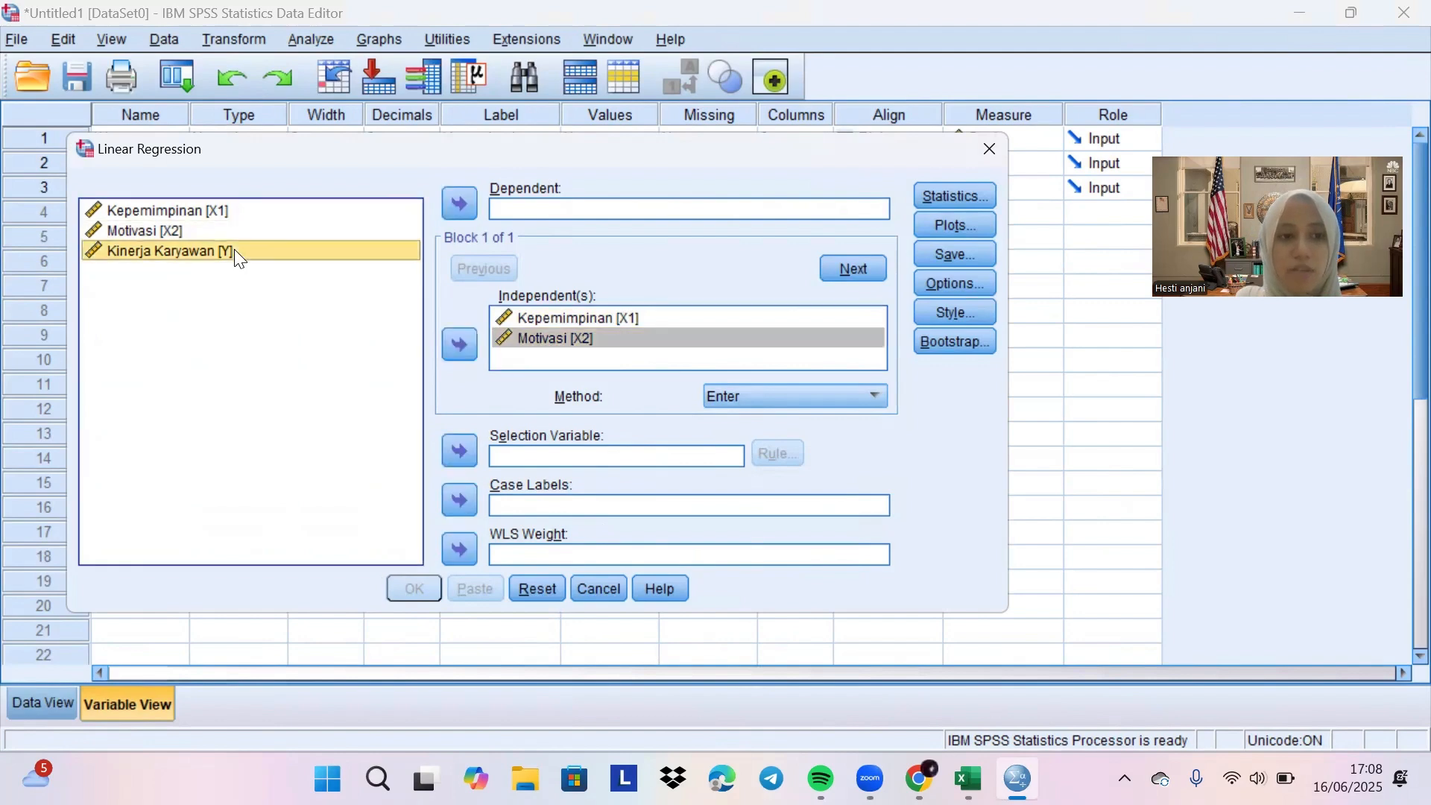
click(468, 206)
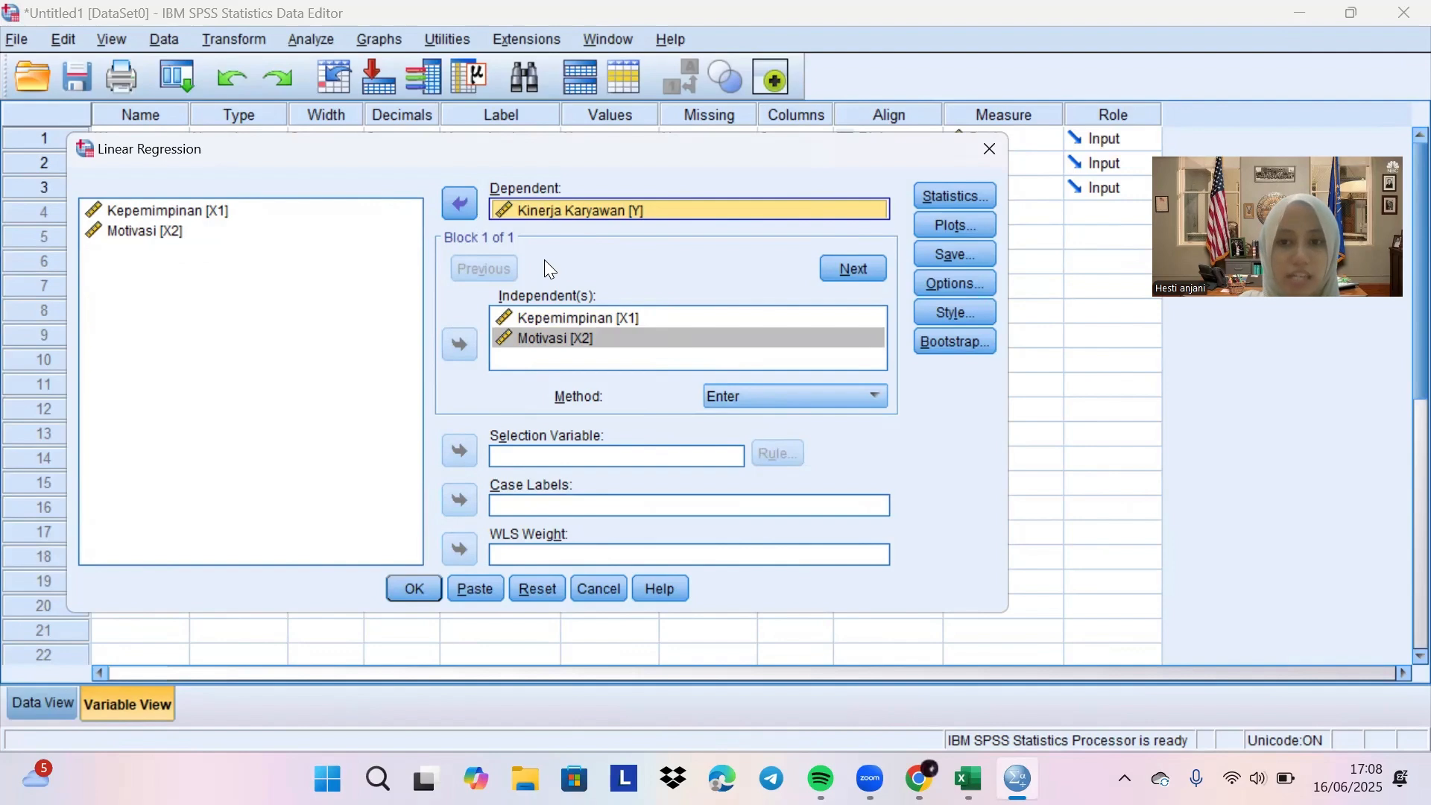
Choose to save the unstandardized residuals and run the linear regression.
click(939, 257)
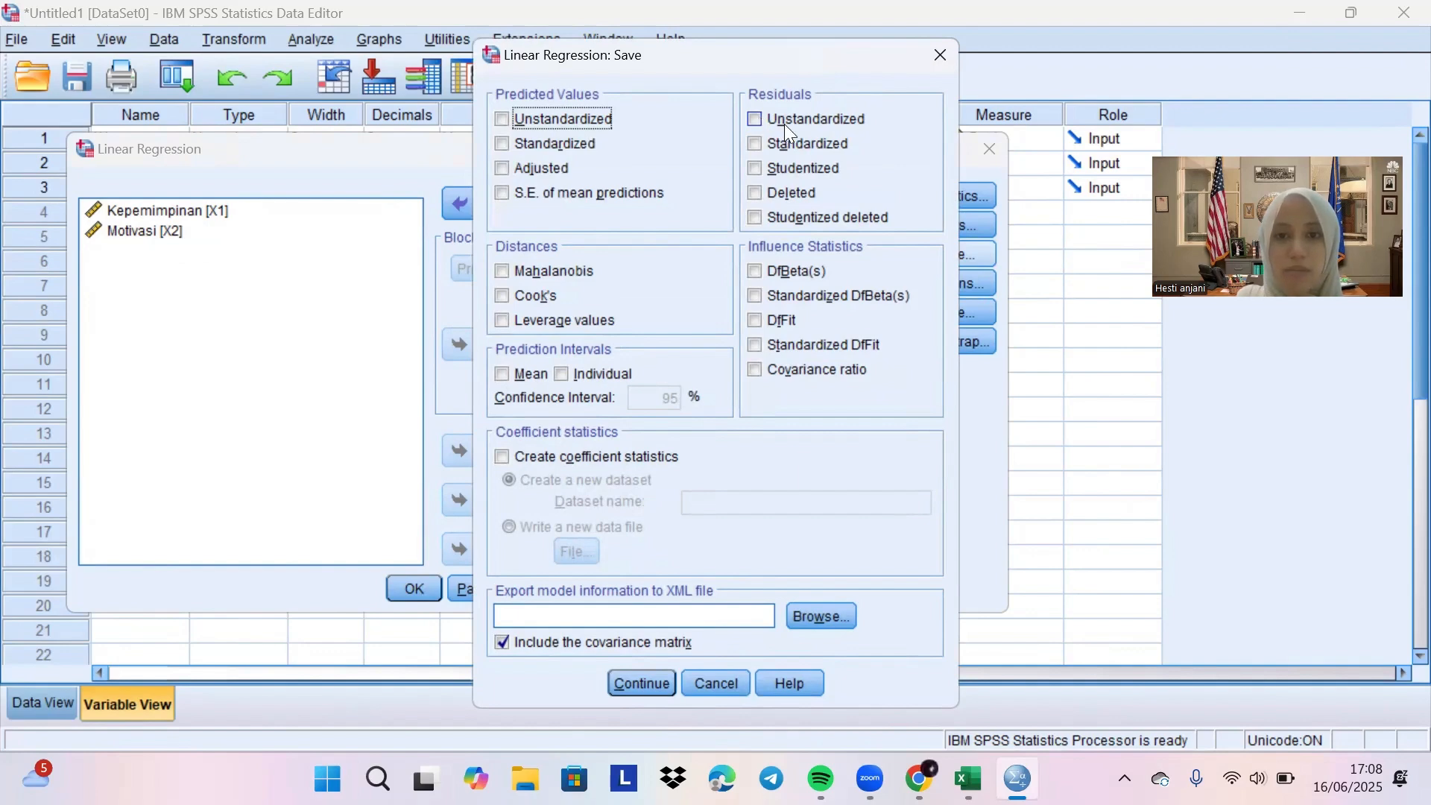
click(755, 119)
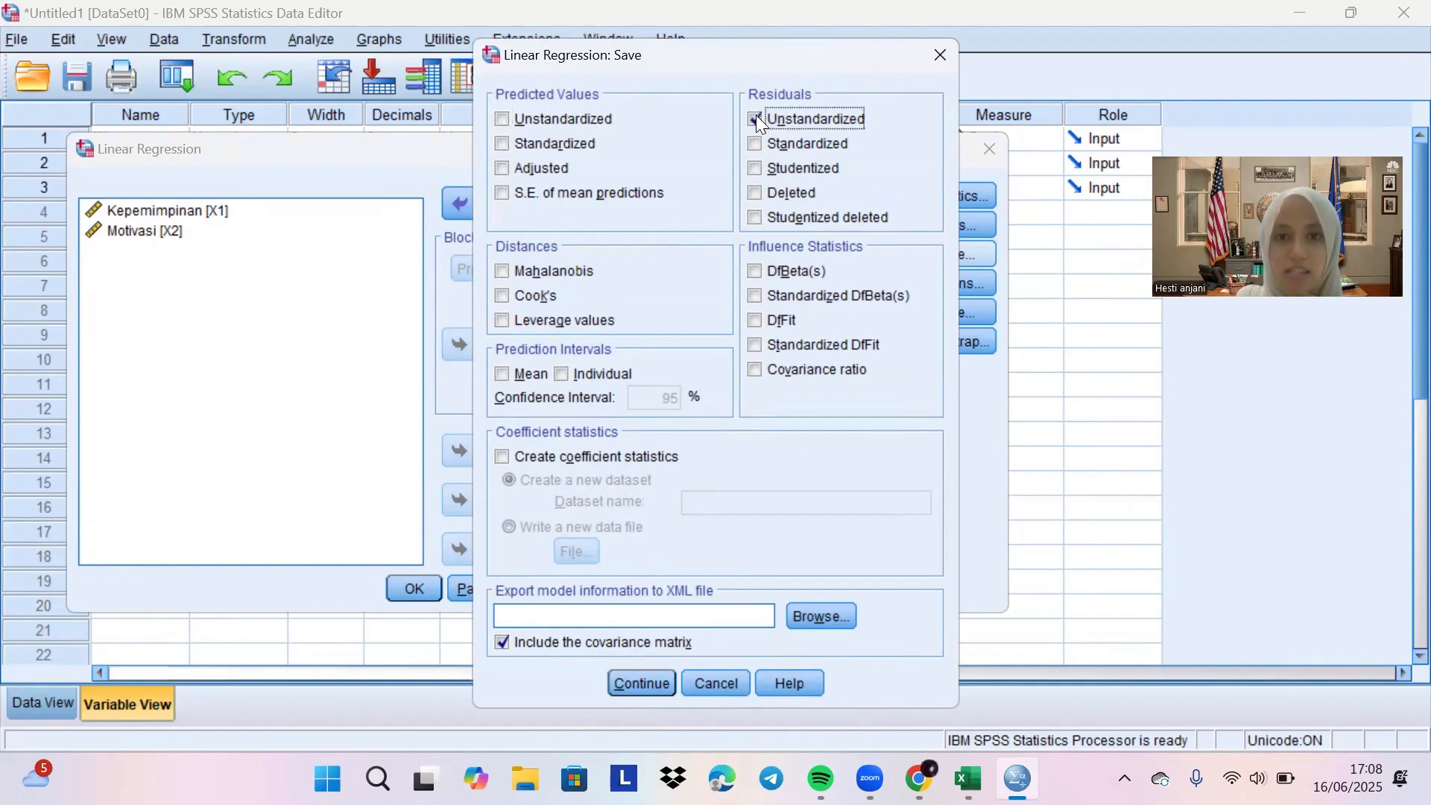
click(651, 681)
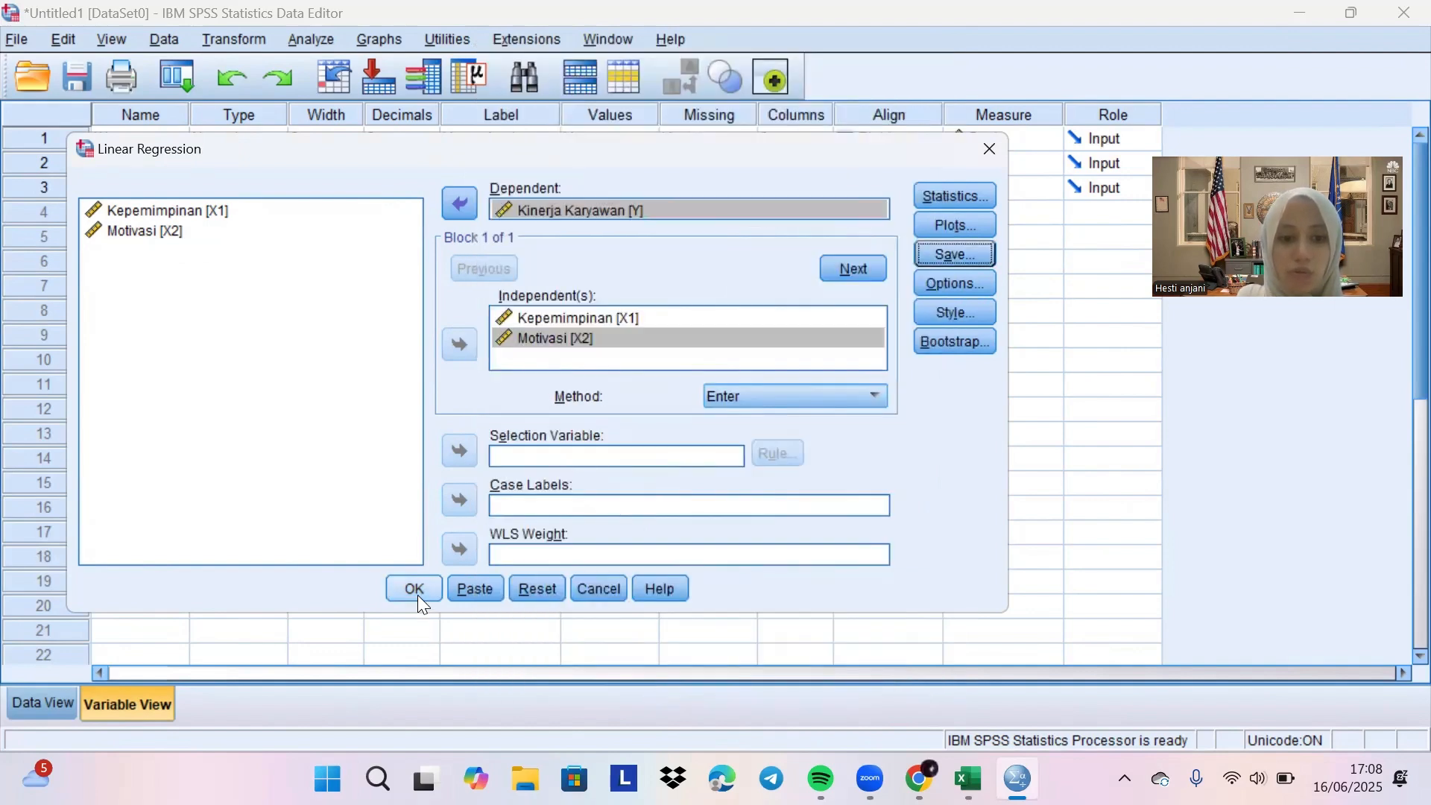
click(417, 592)
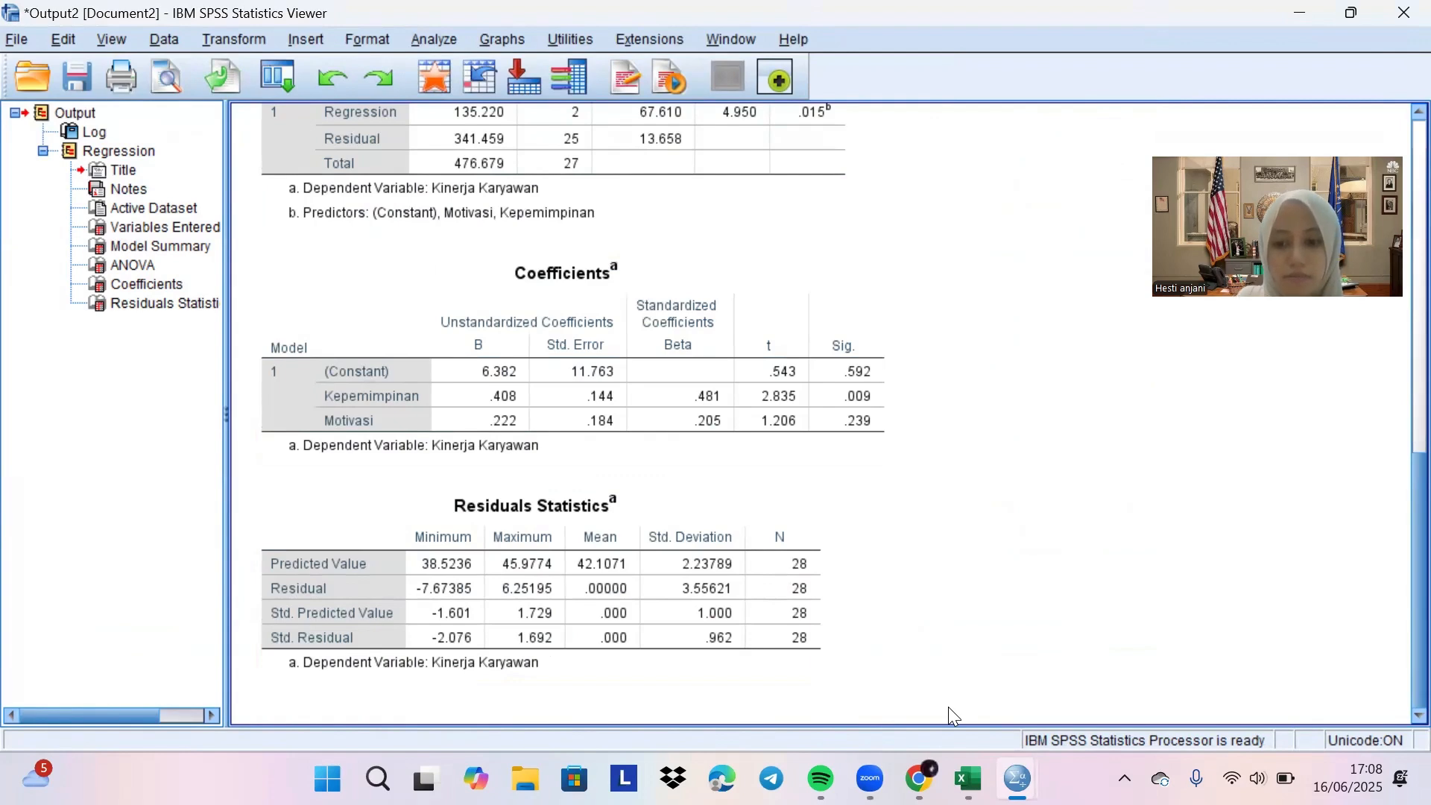
Return to the dataset and run a legacy one-sample Kolmogorov-Smirnov test on Unstandardized Residual [RES_1] against the Normal distribution.
mouse_move(1017, 779)
click(919, 697)
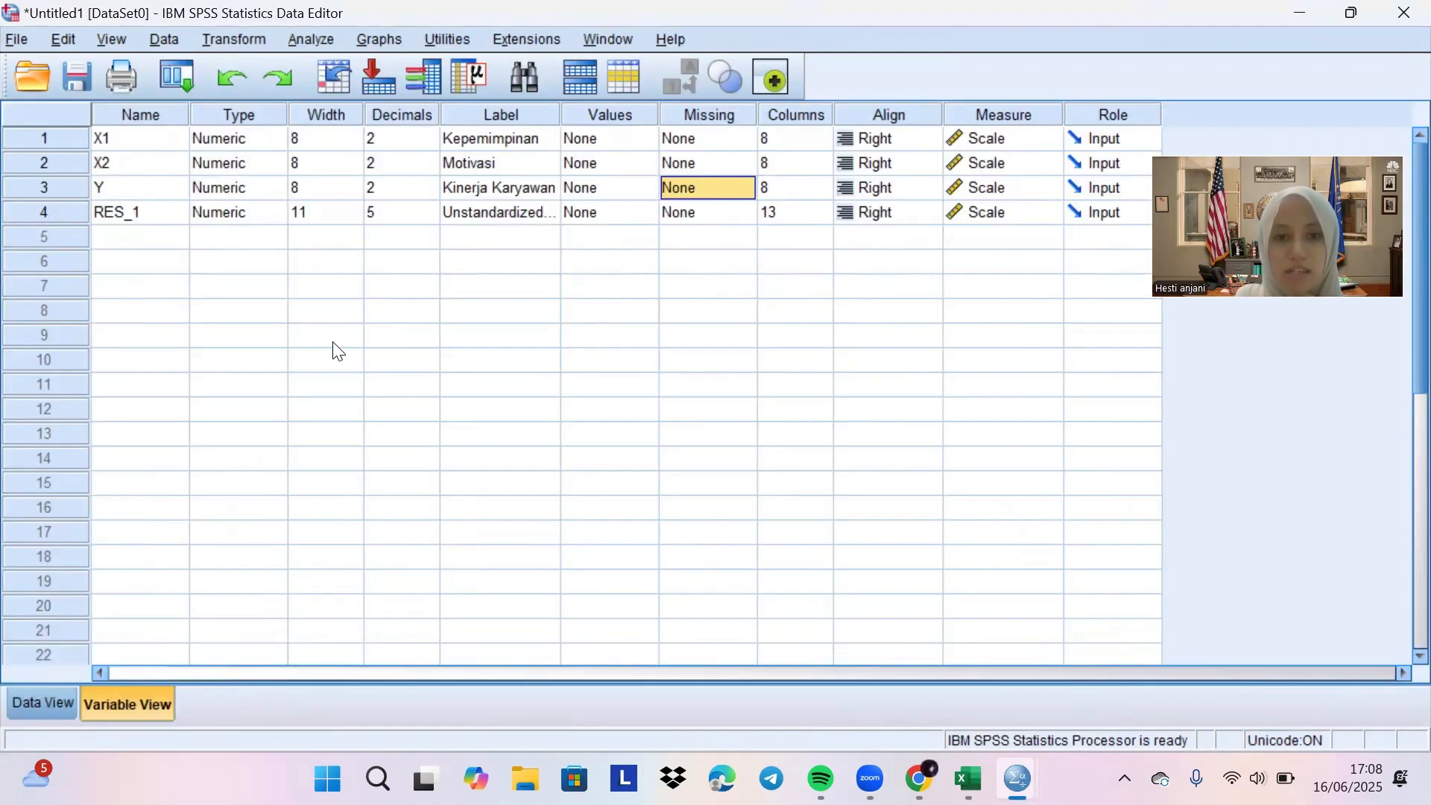
click(49, 697)
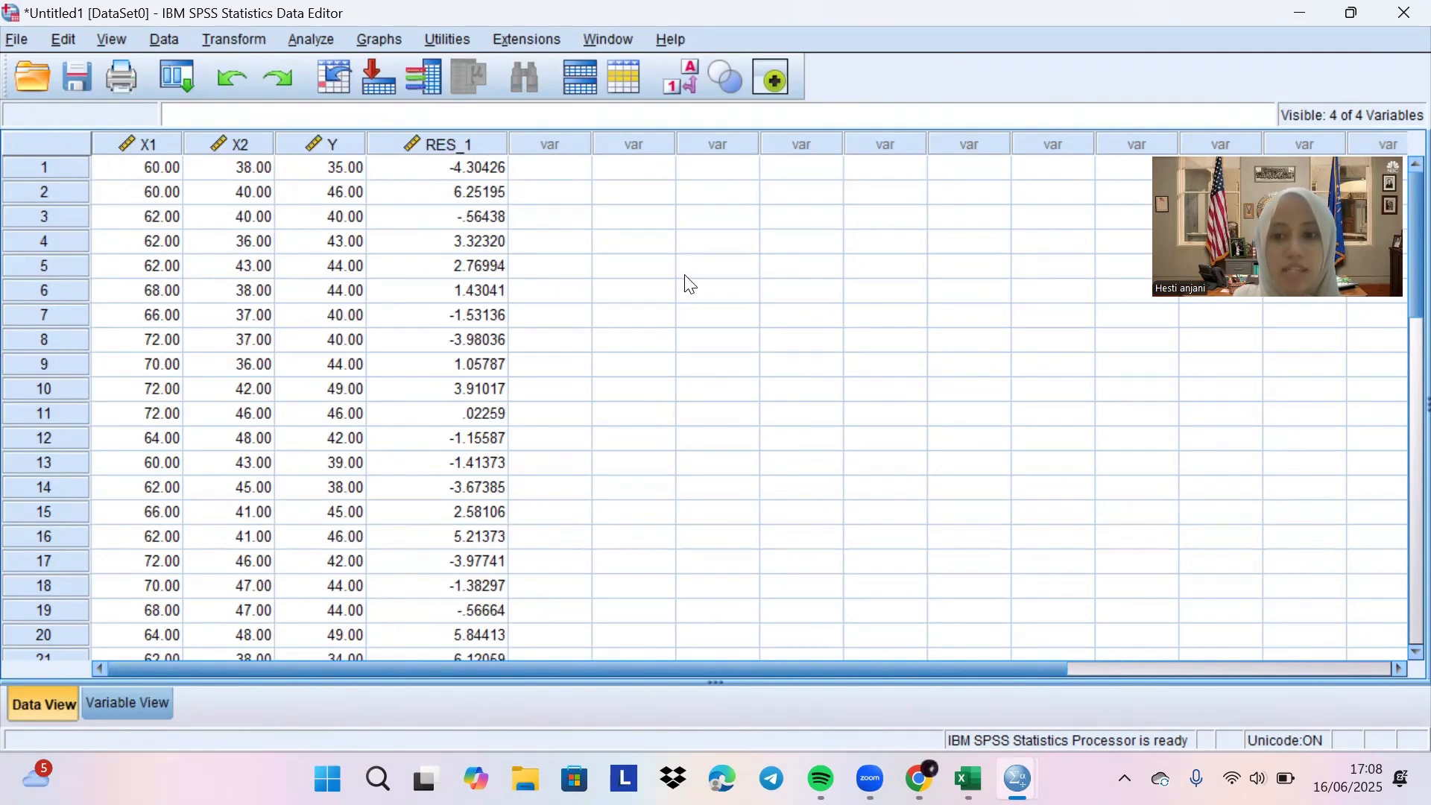
click(323, 35)
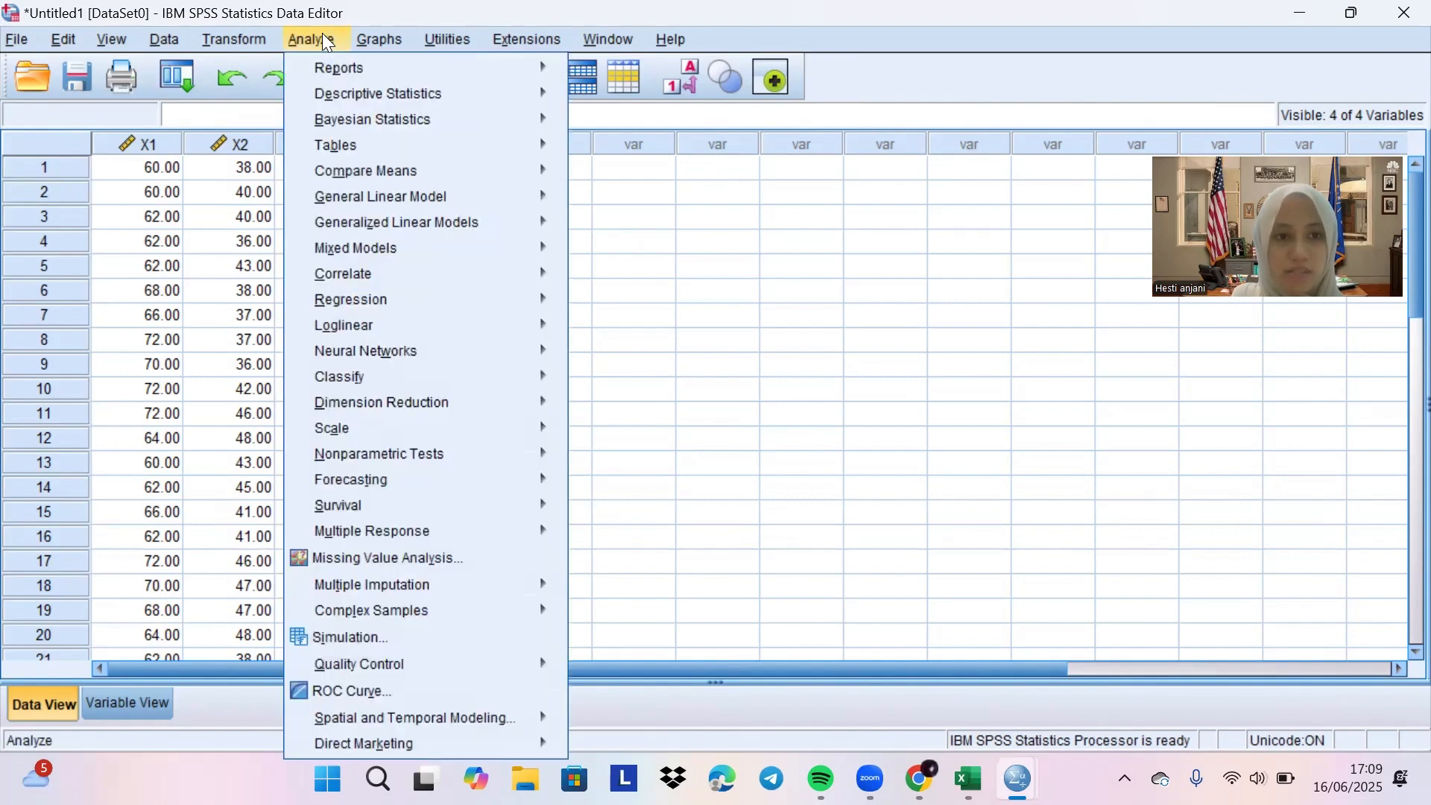
mouse_move(405, 455)
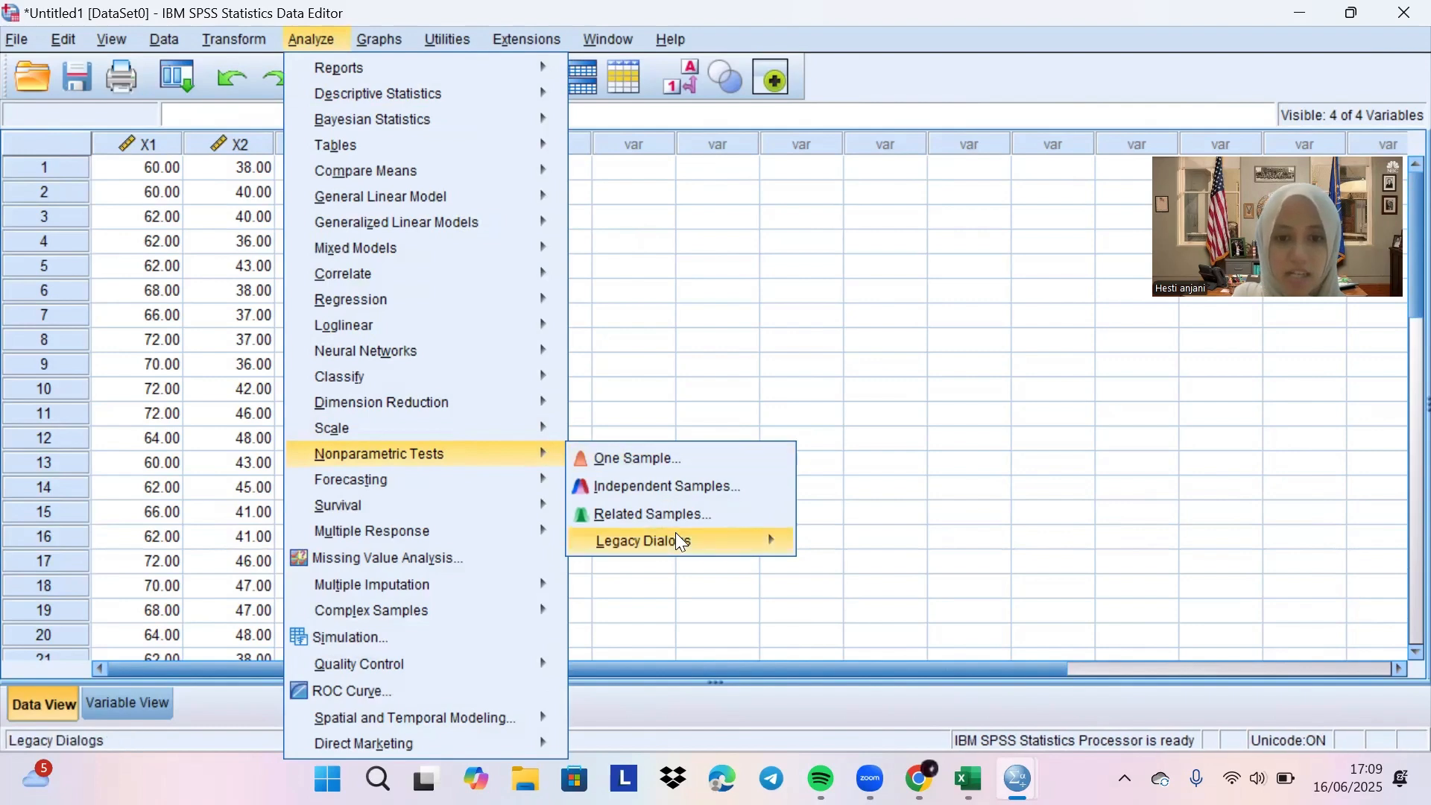
mouse_move(680, 544)
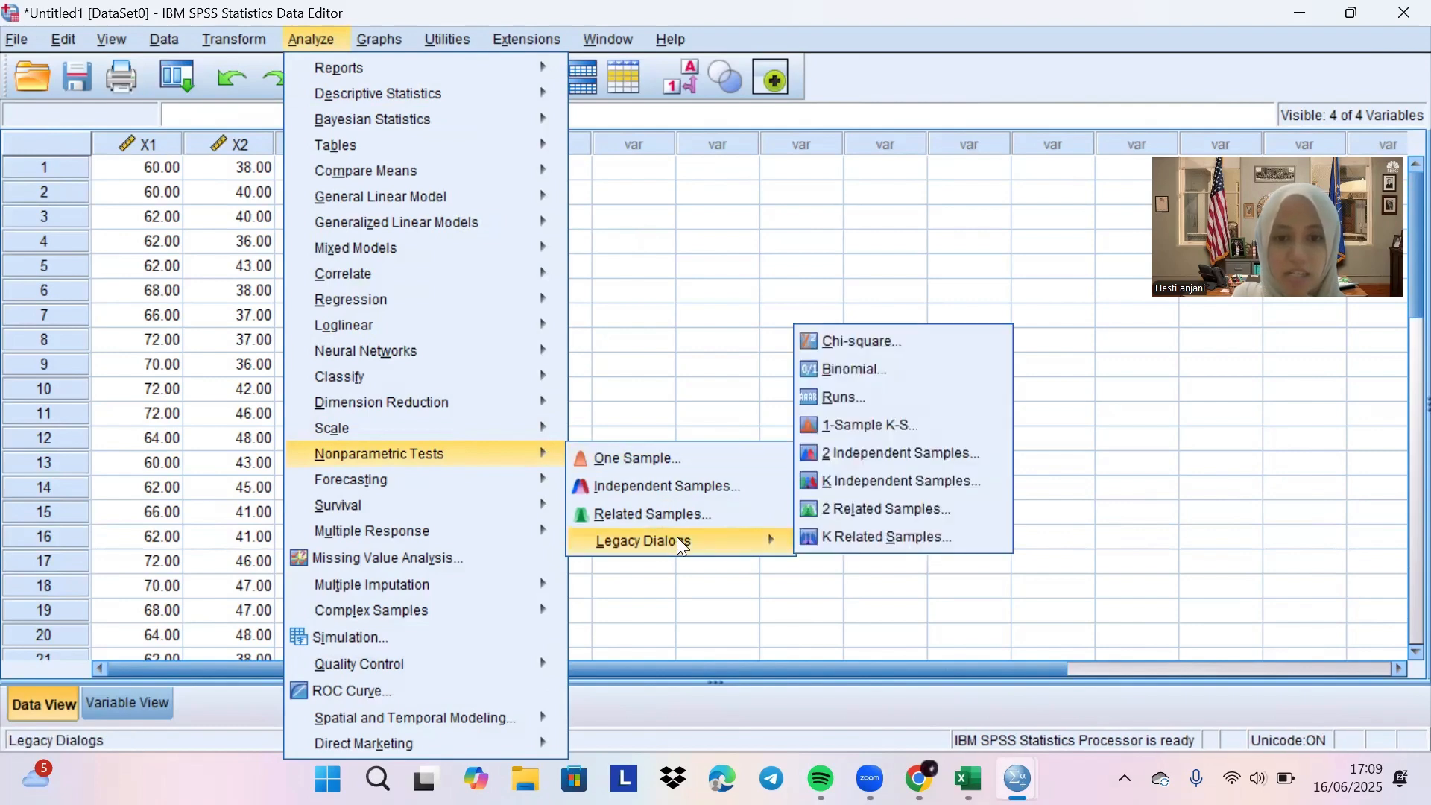
click(847, 431)
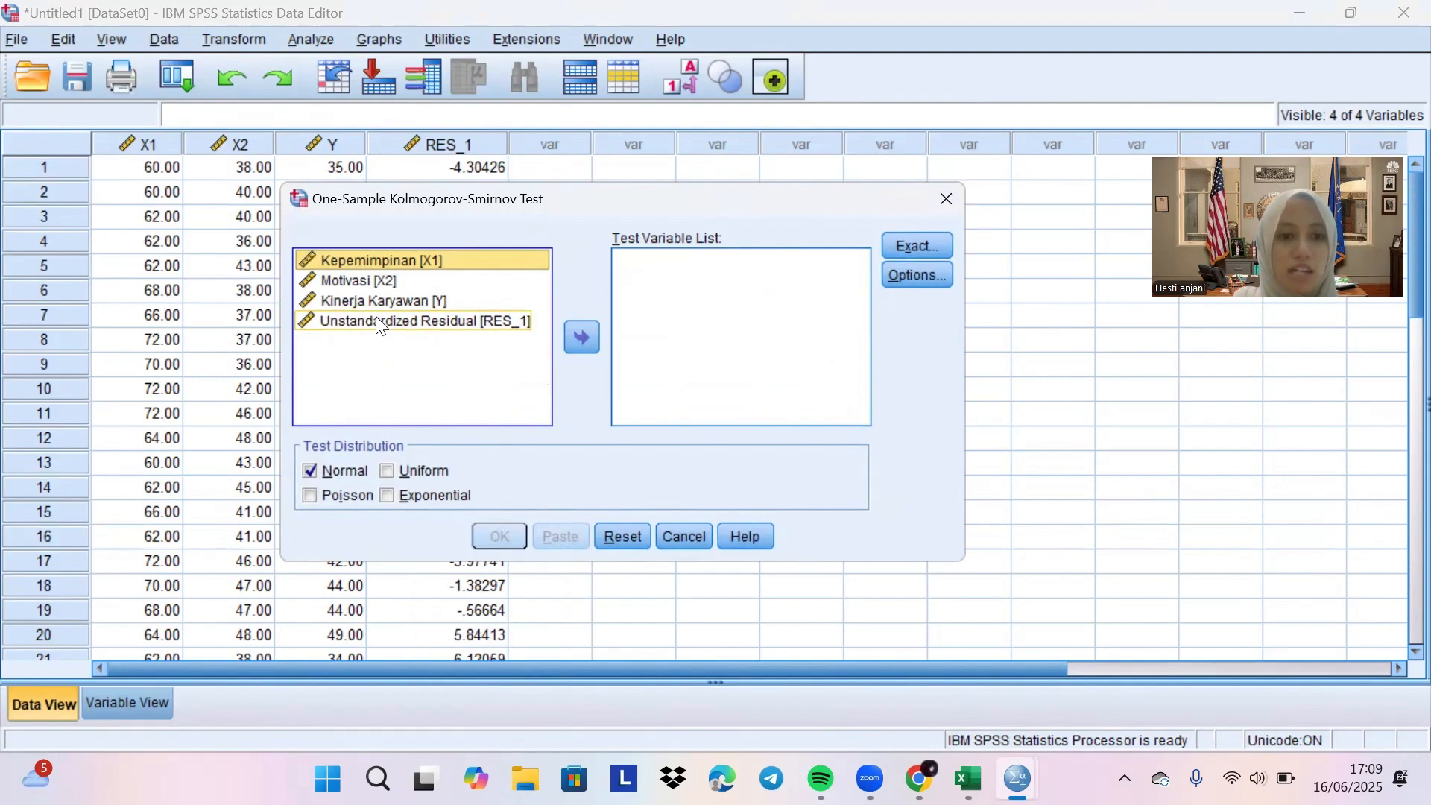
click(472, 319)
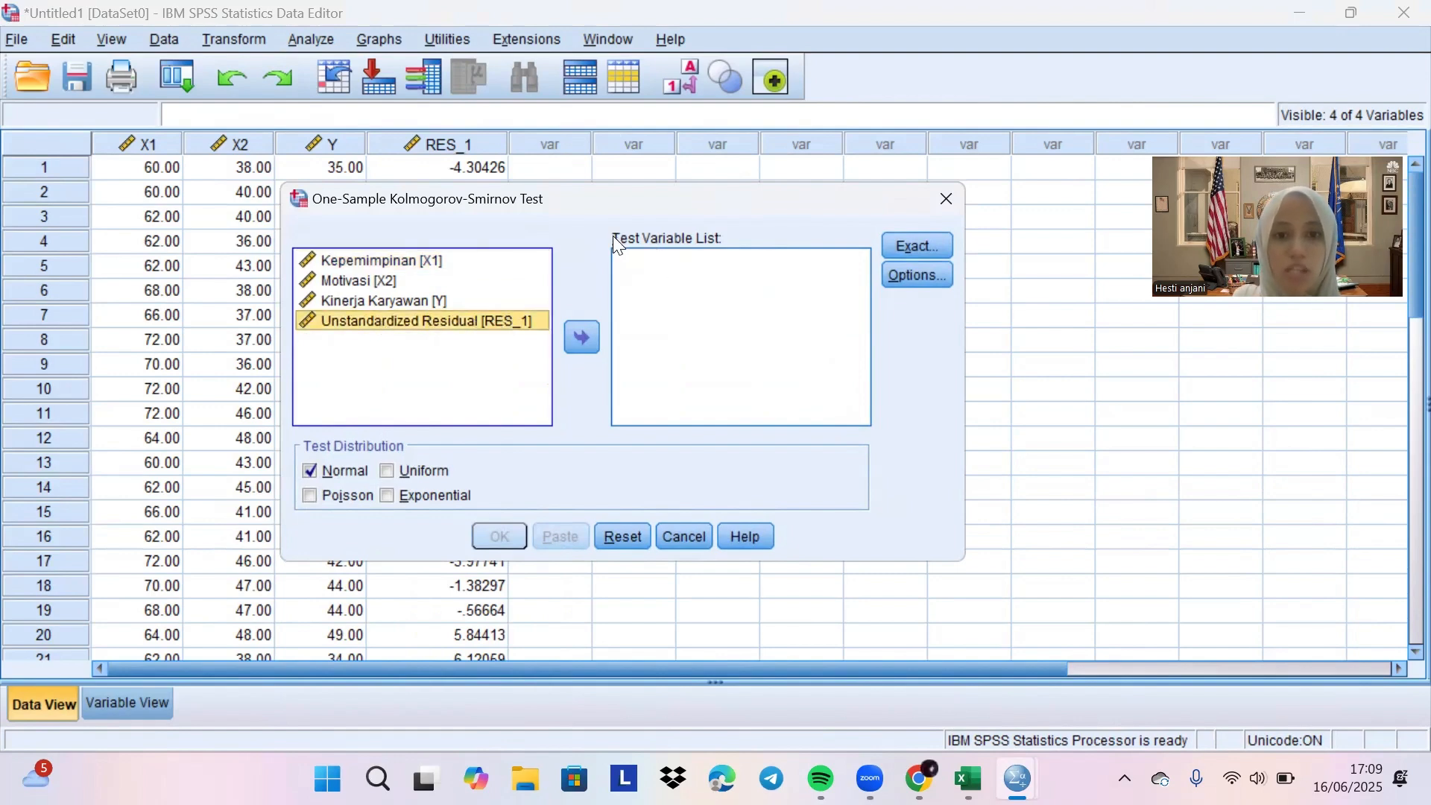
click(582, 337)
click(505, 534)
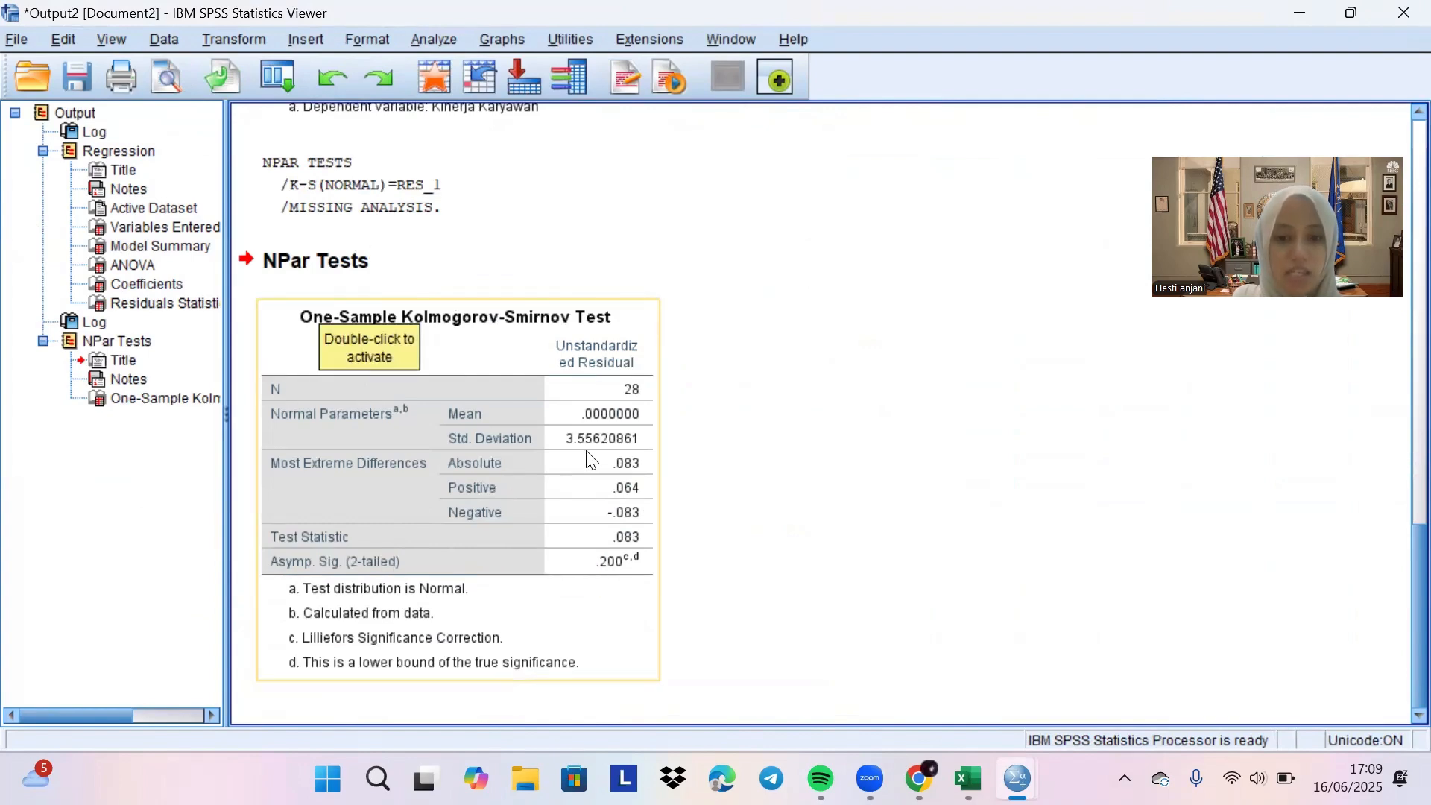
click(879, 468)
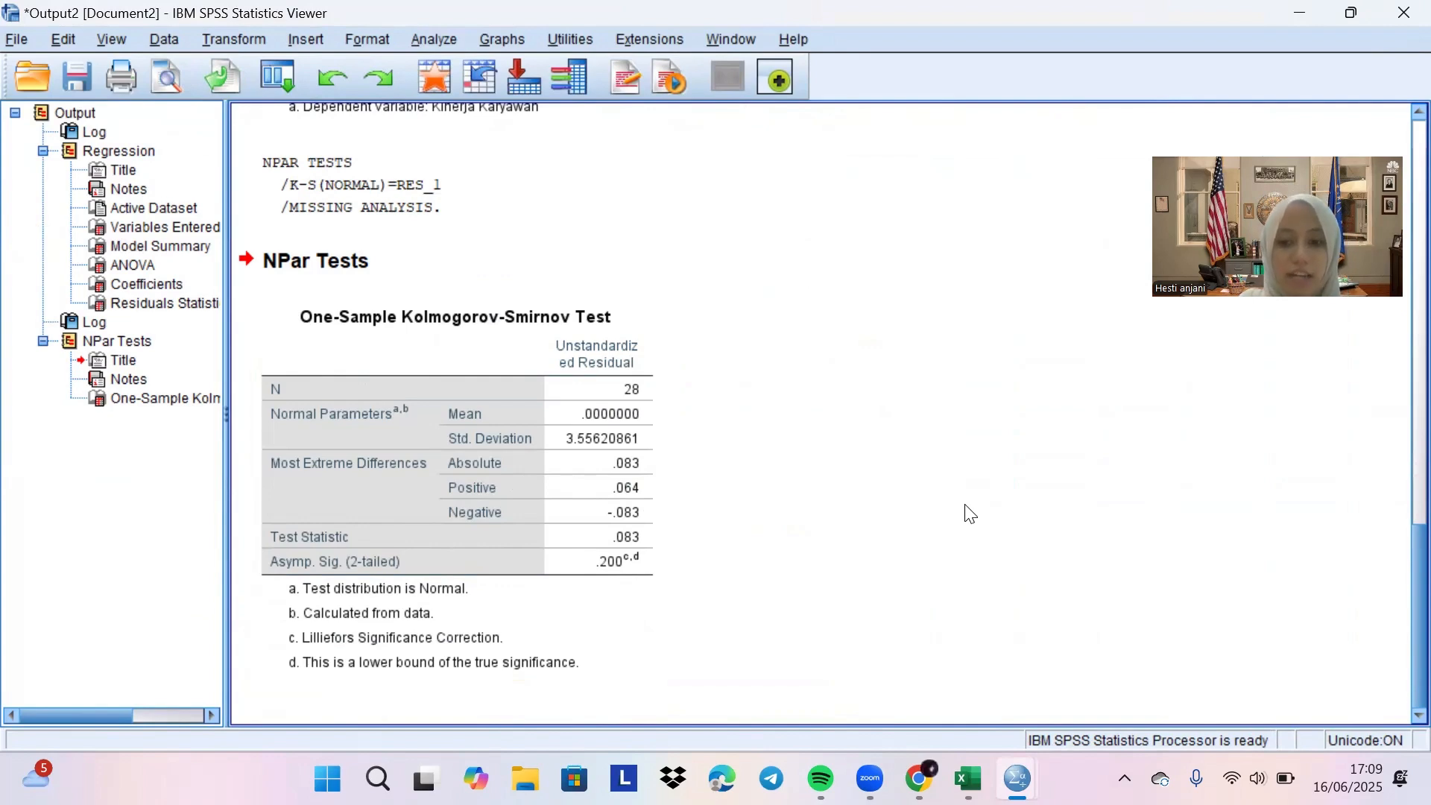
click(396, 334)
click(708, 279)
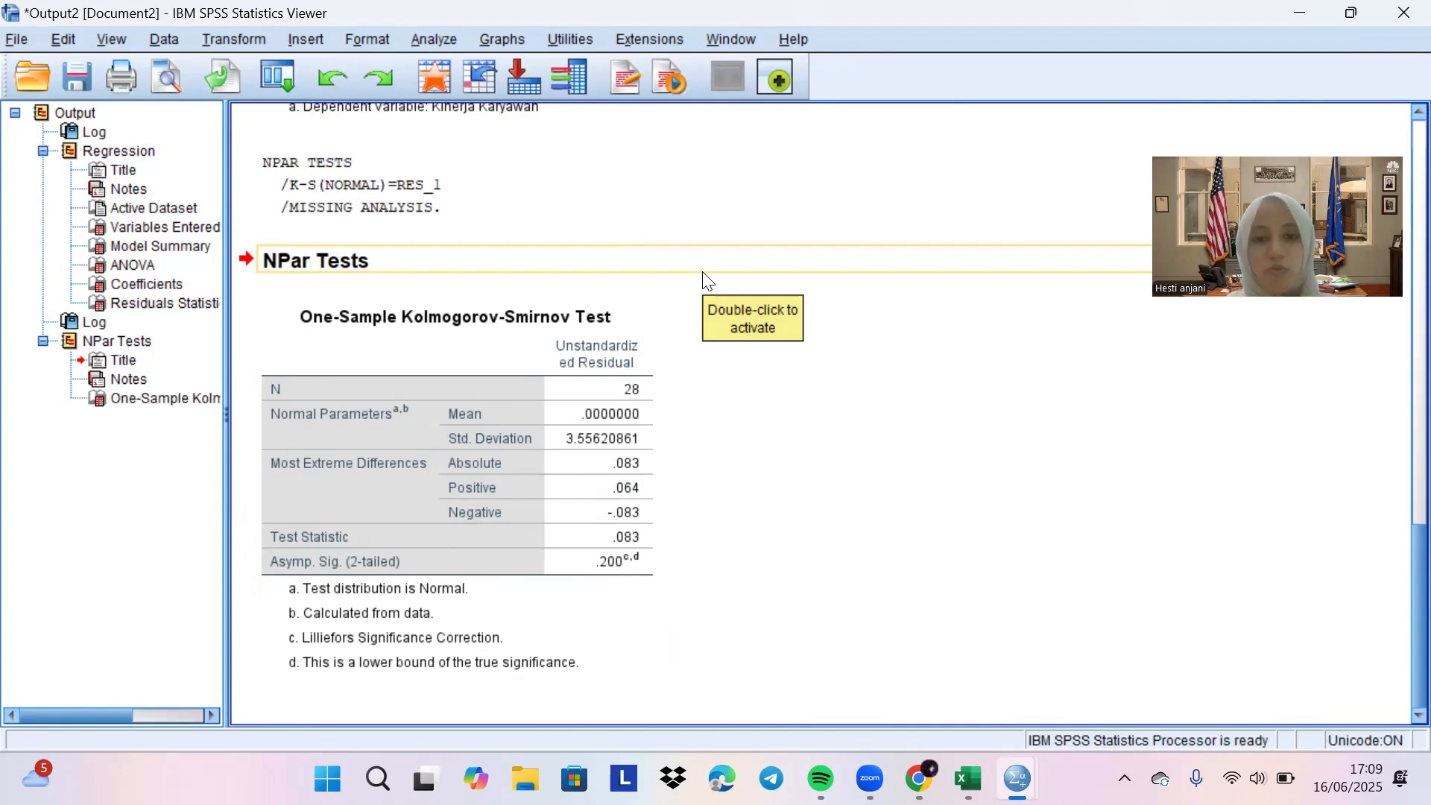
click(863, 612)
Return to the dataset and start computing a new variable with the target name abs_RES.
mouse_move(1017, 779)
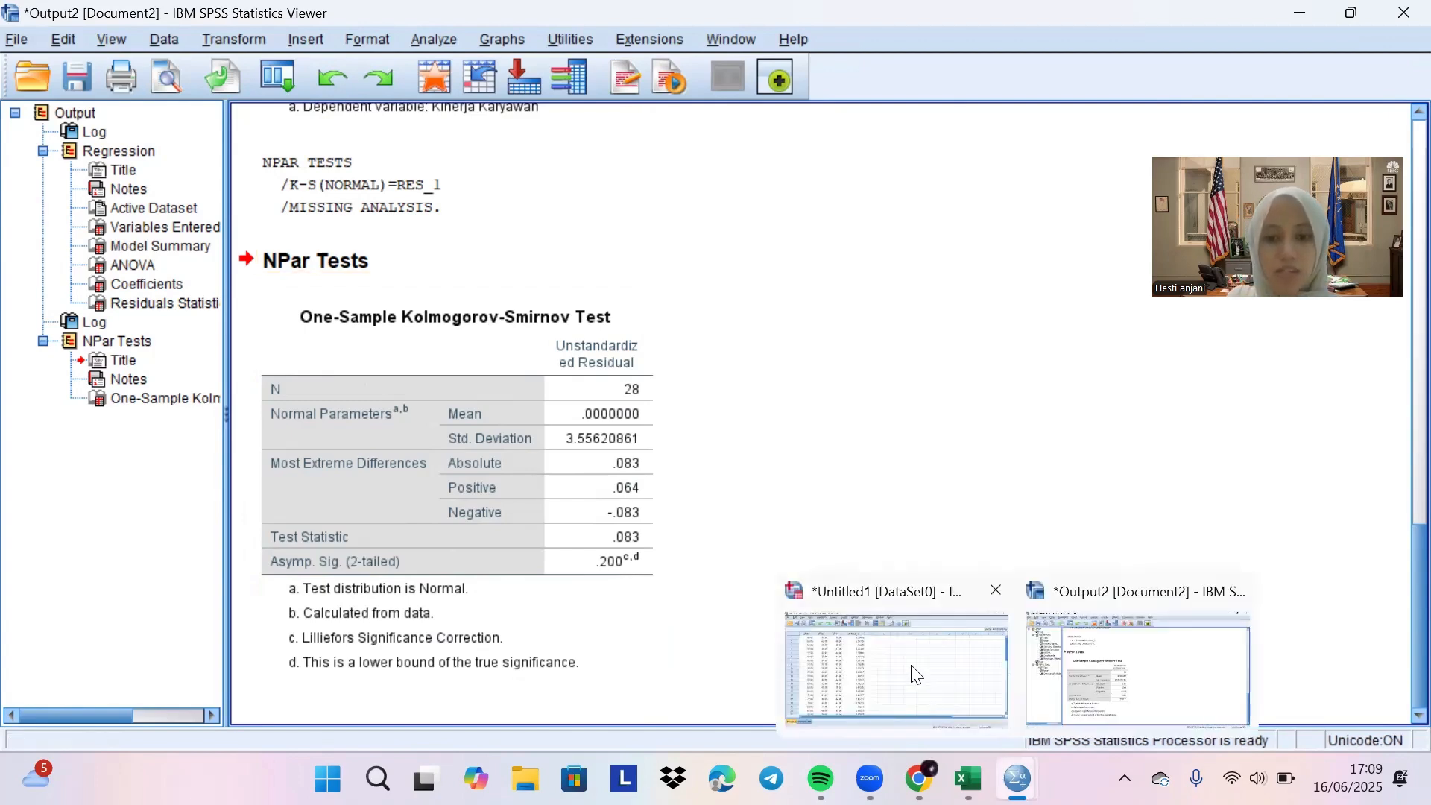
click(916, 675)
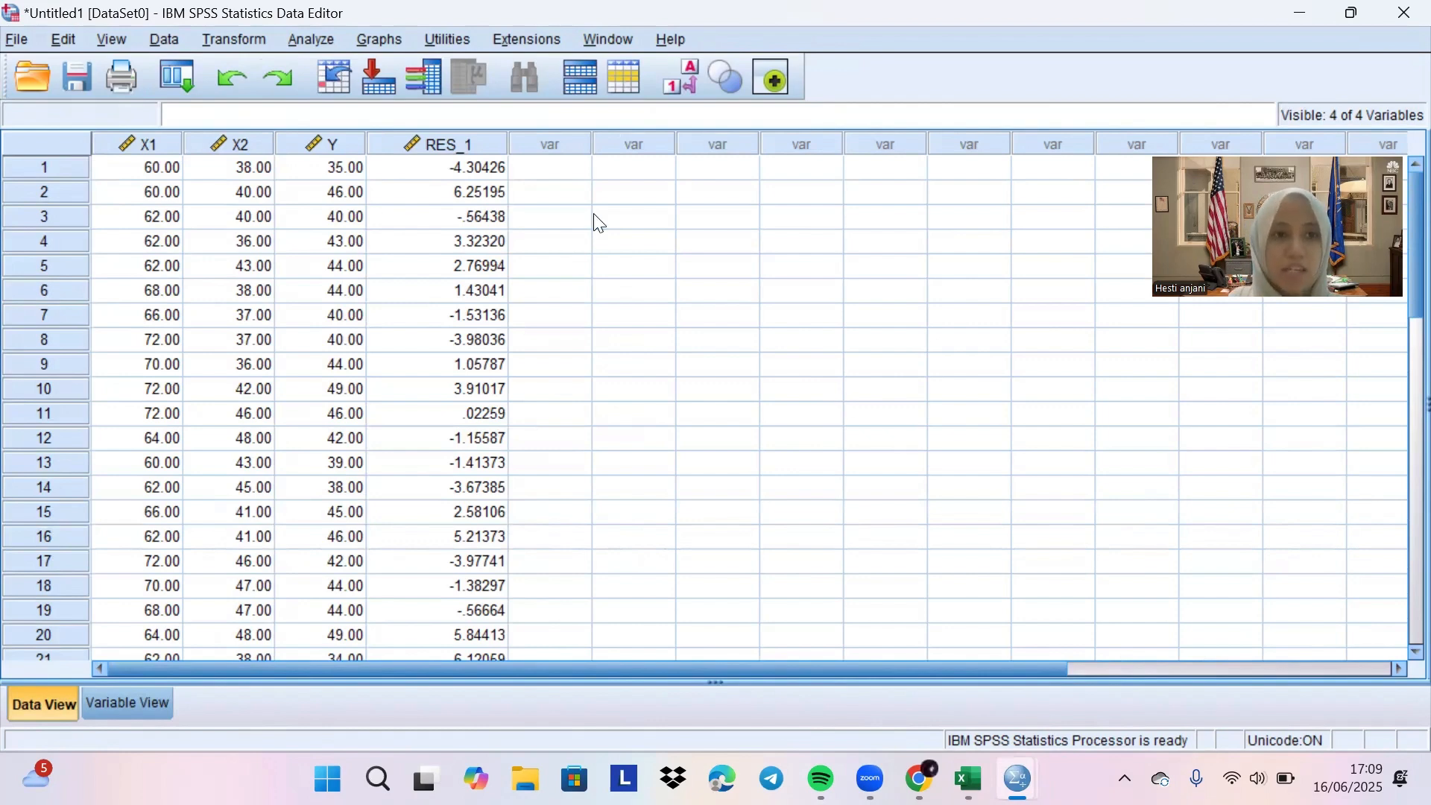
click(236, 40)
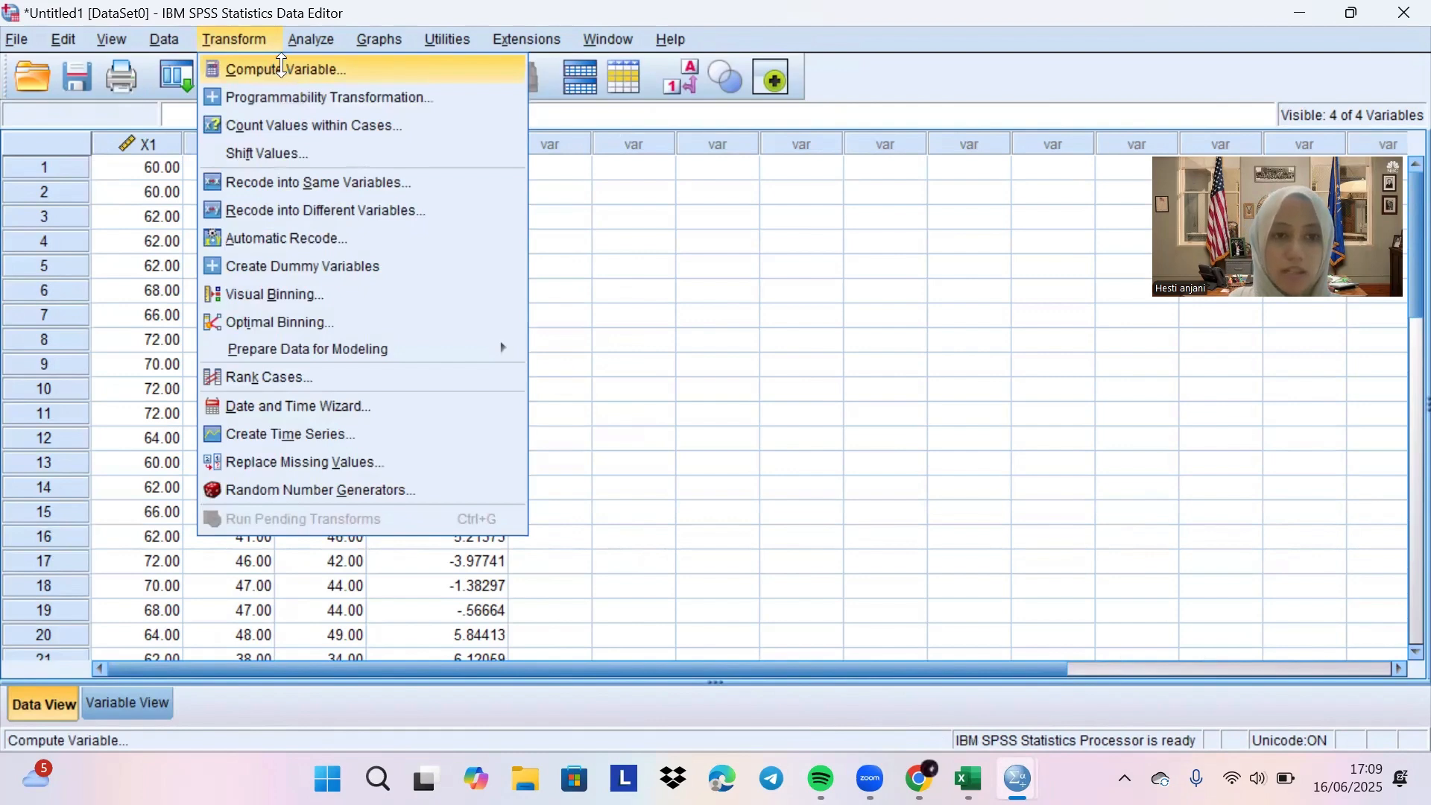
click(282, 69)
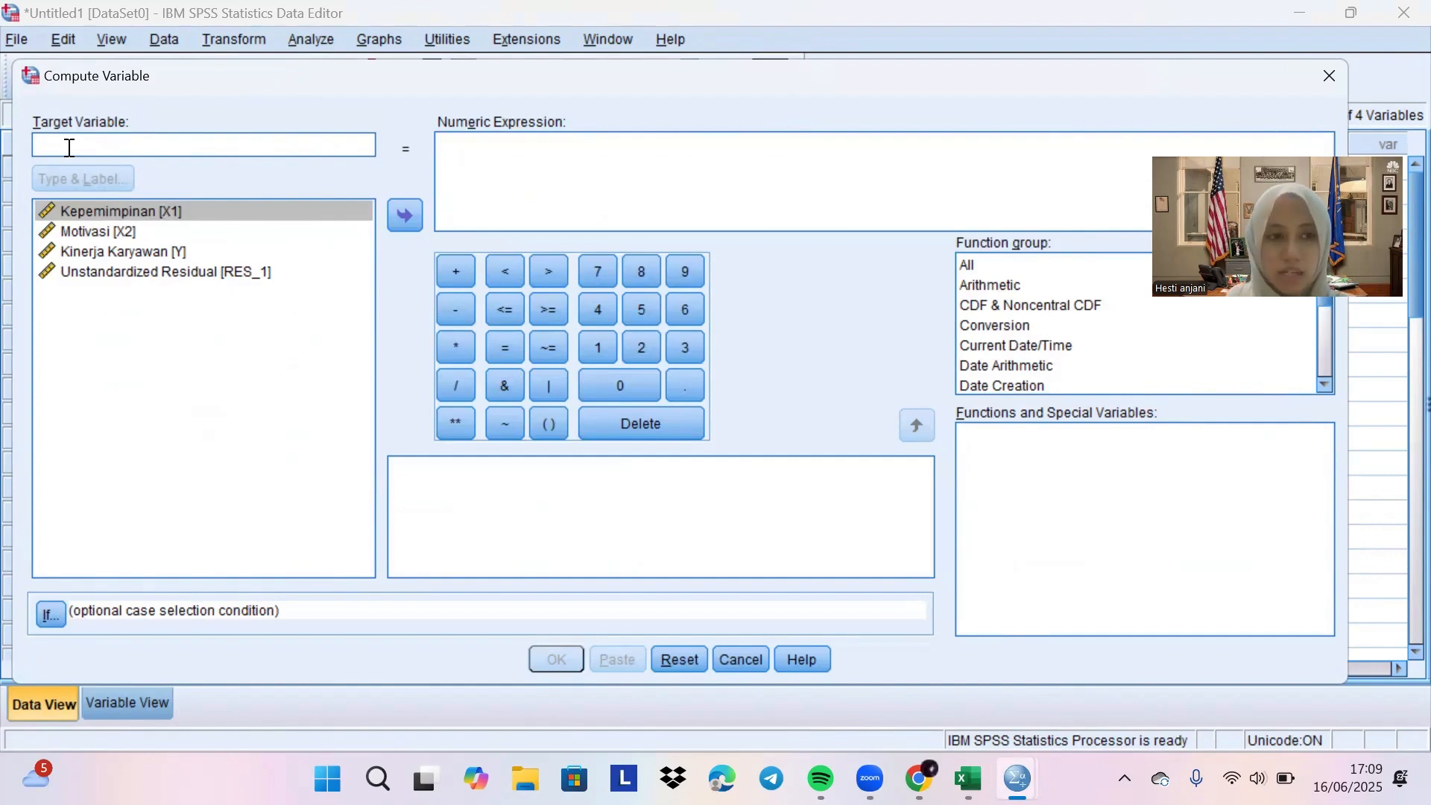
text(abs_)
key(Caps_Lock)
text(RES)
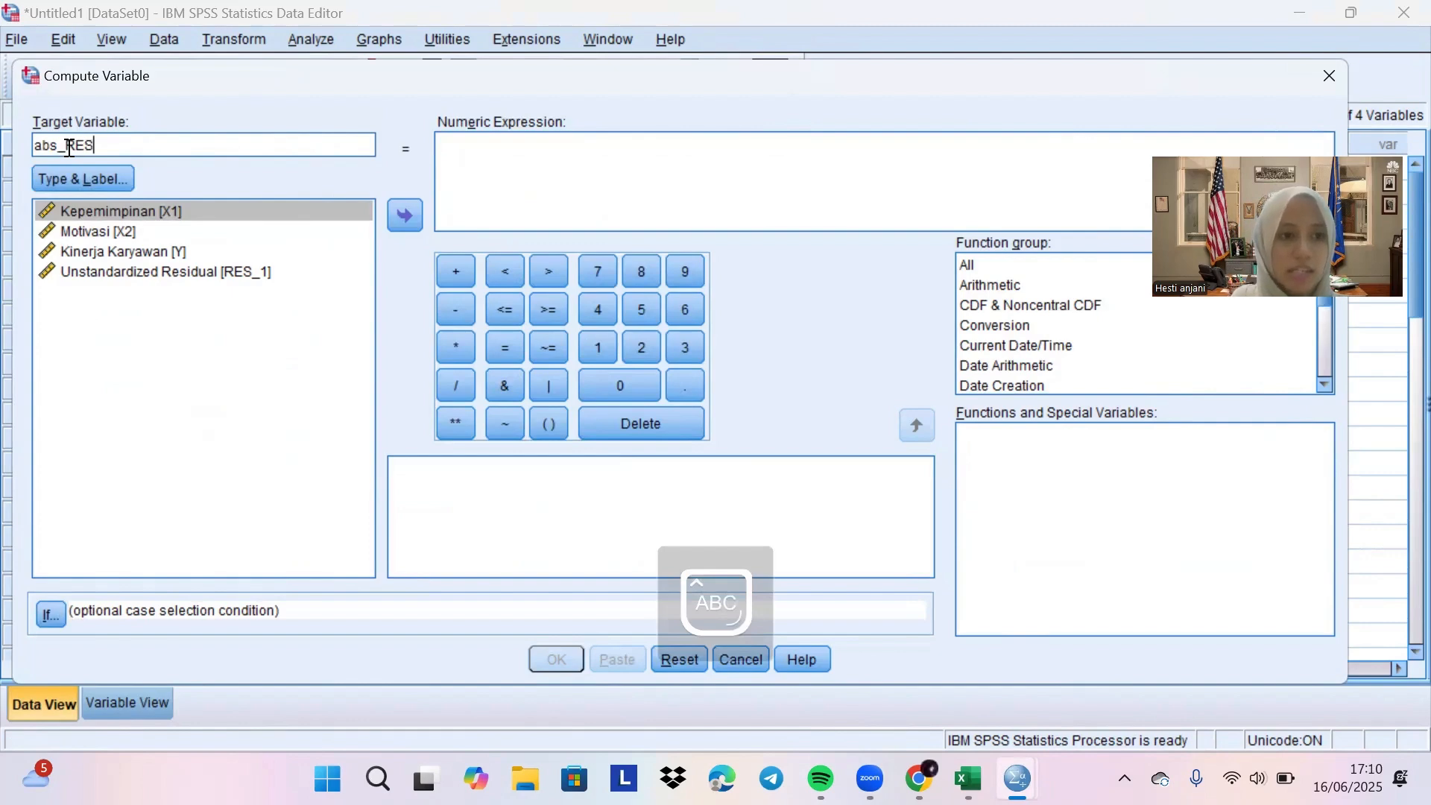
Define the numeric expression as ABS(RES_1), using the Unstandardized Residual variable, and compute the variable.
click(460, 146)
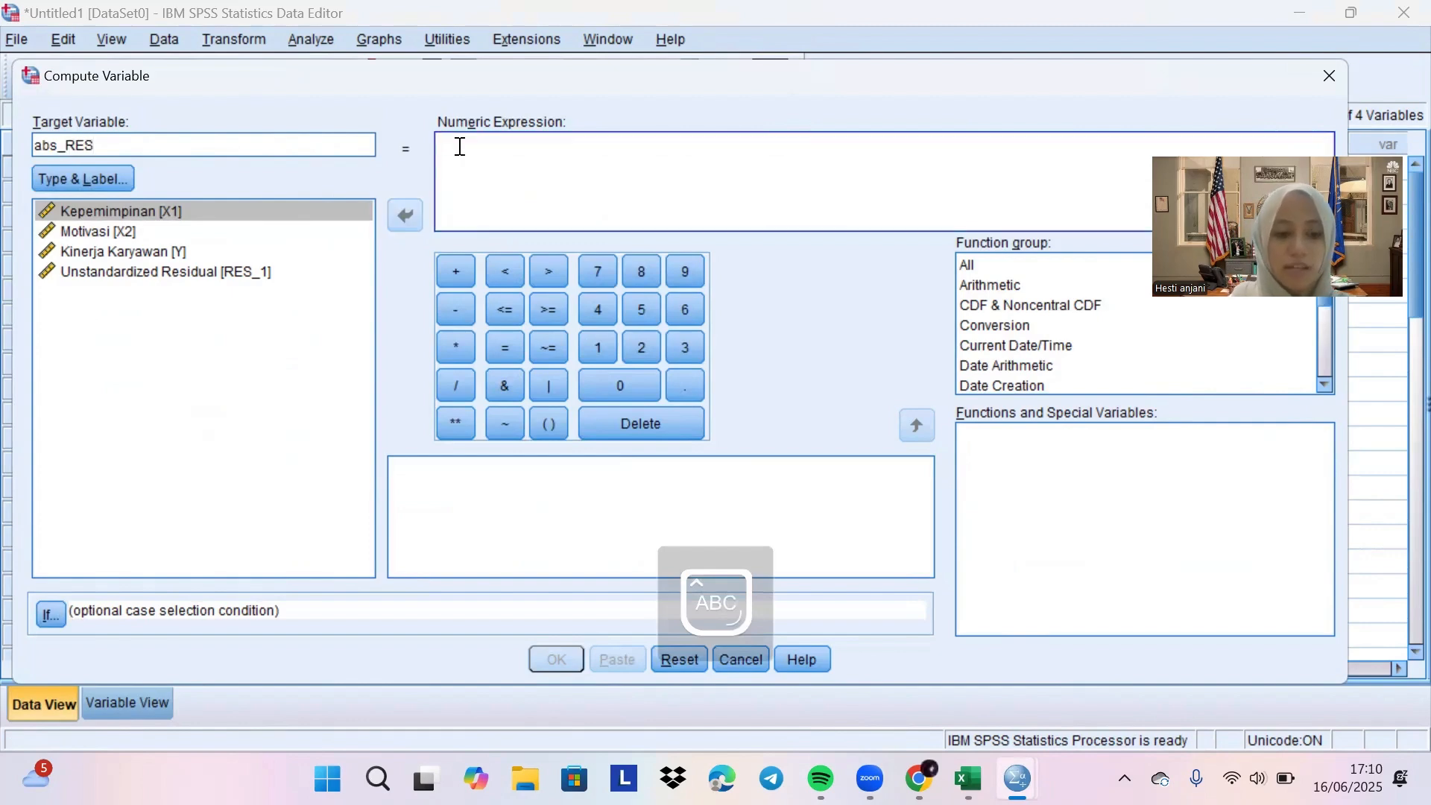
text(ABS()
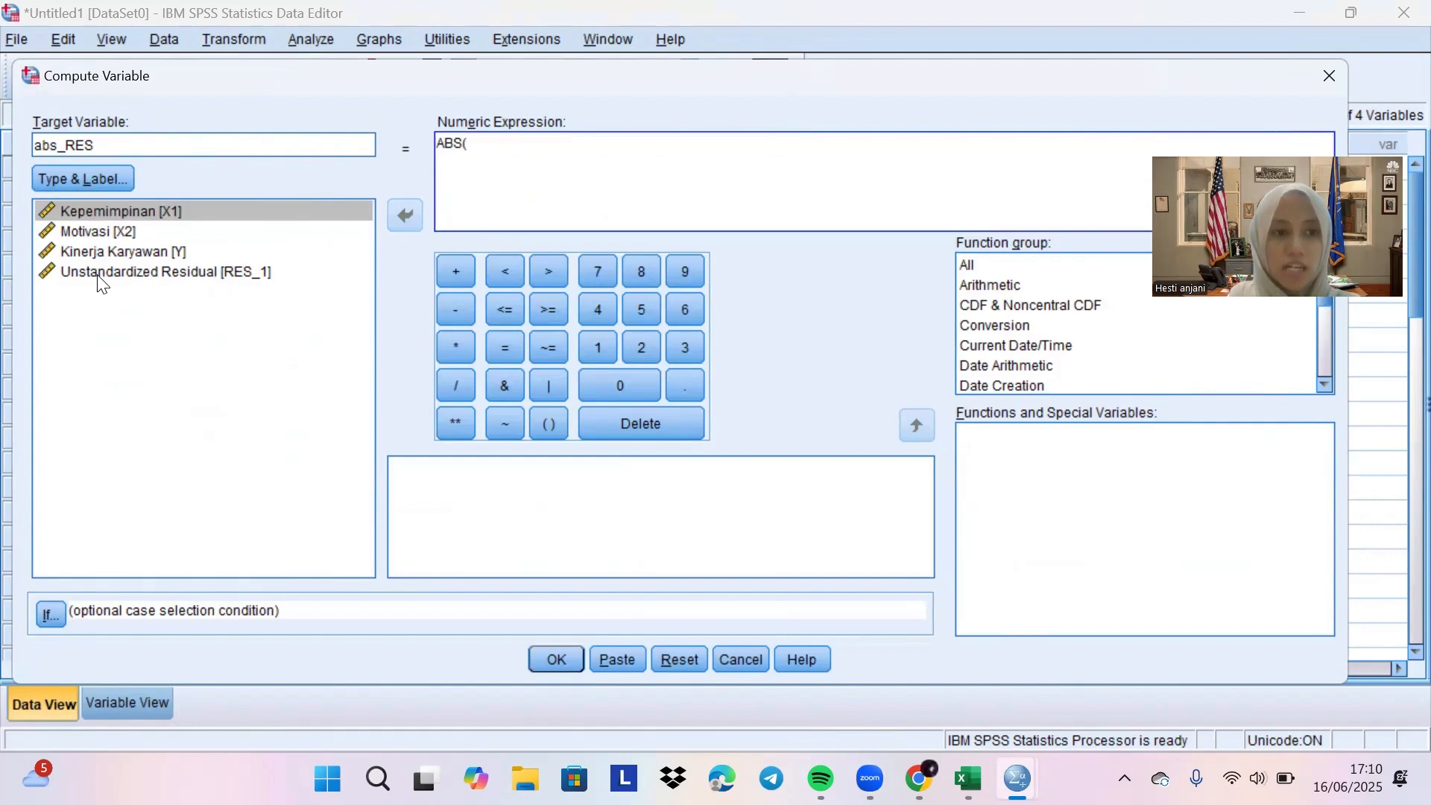
click(224, 273)
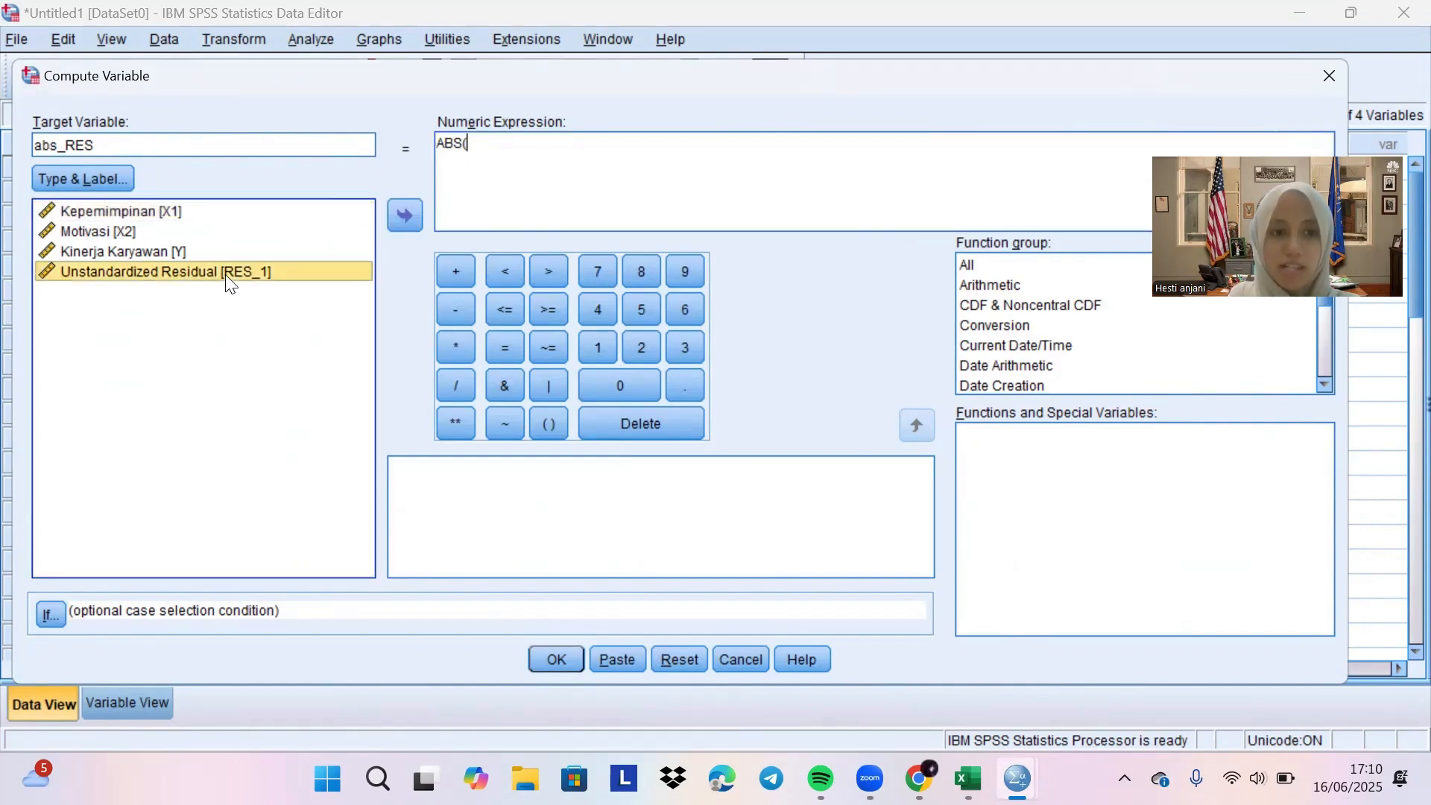
click(403, 218)
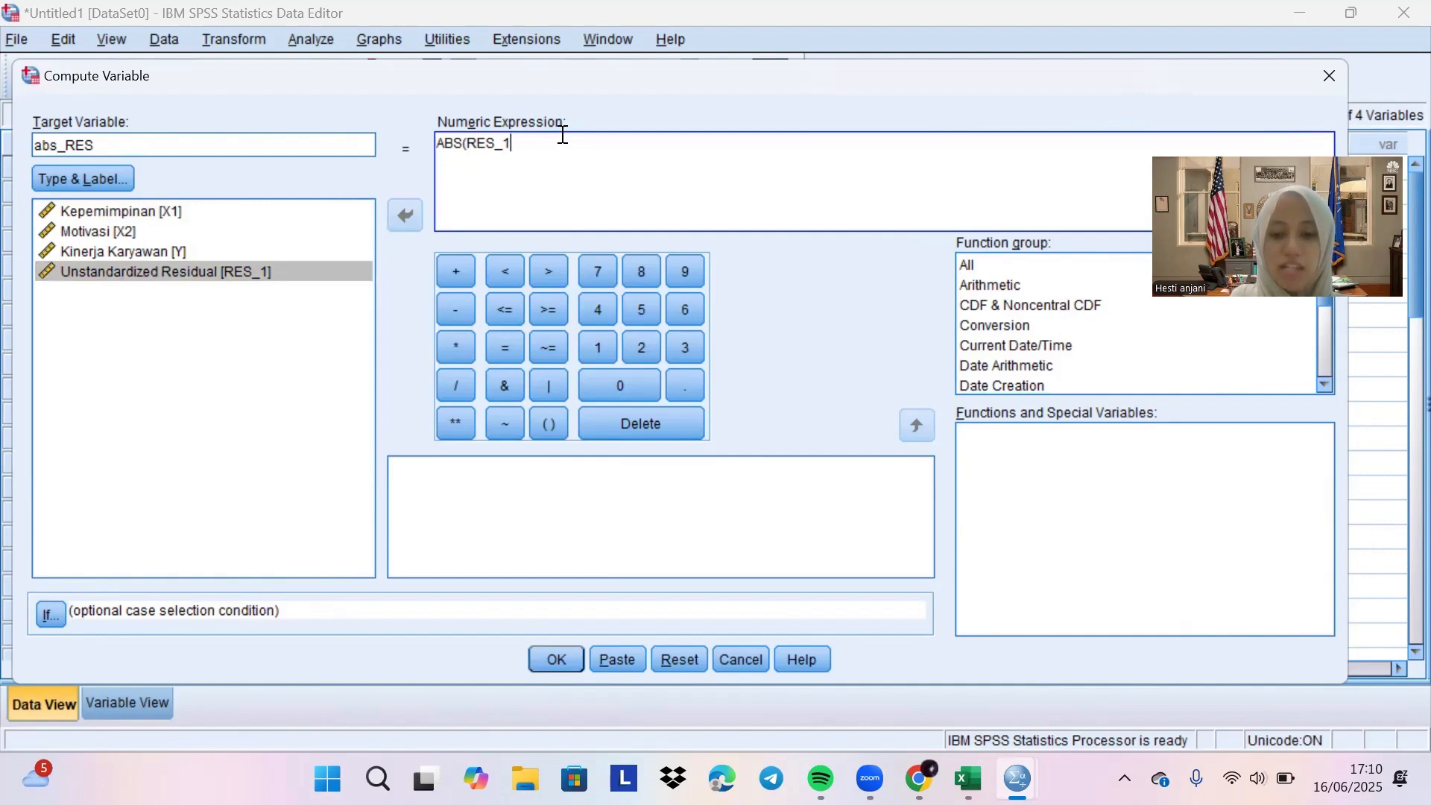
text())
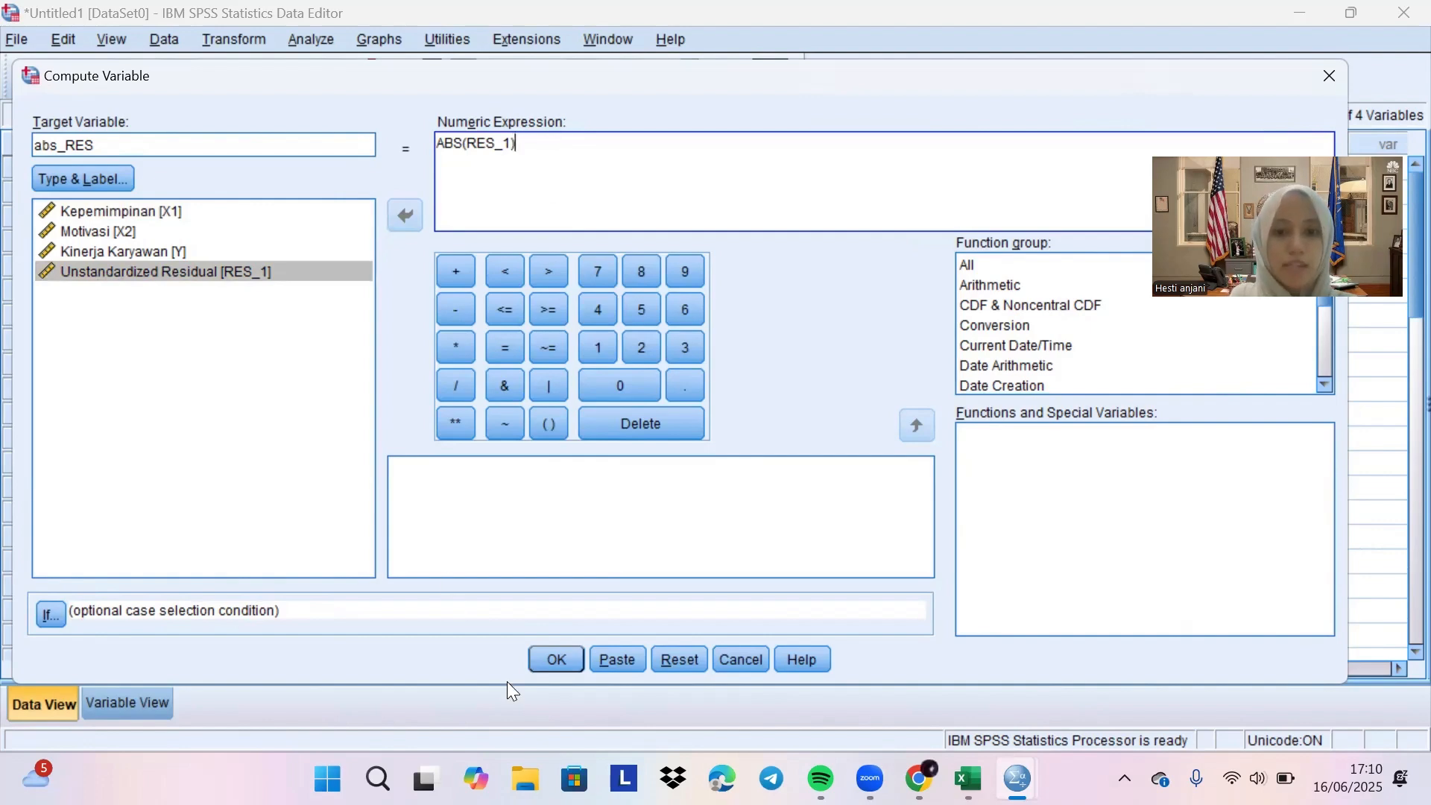
click(545, 659)
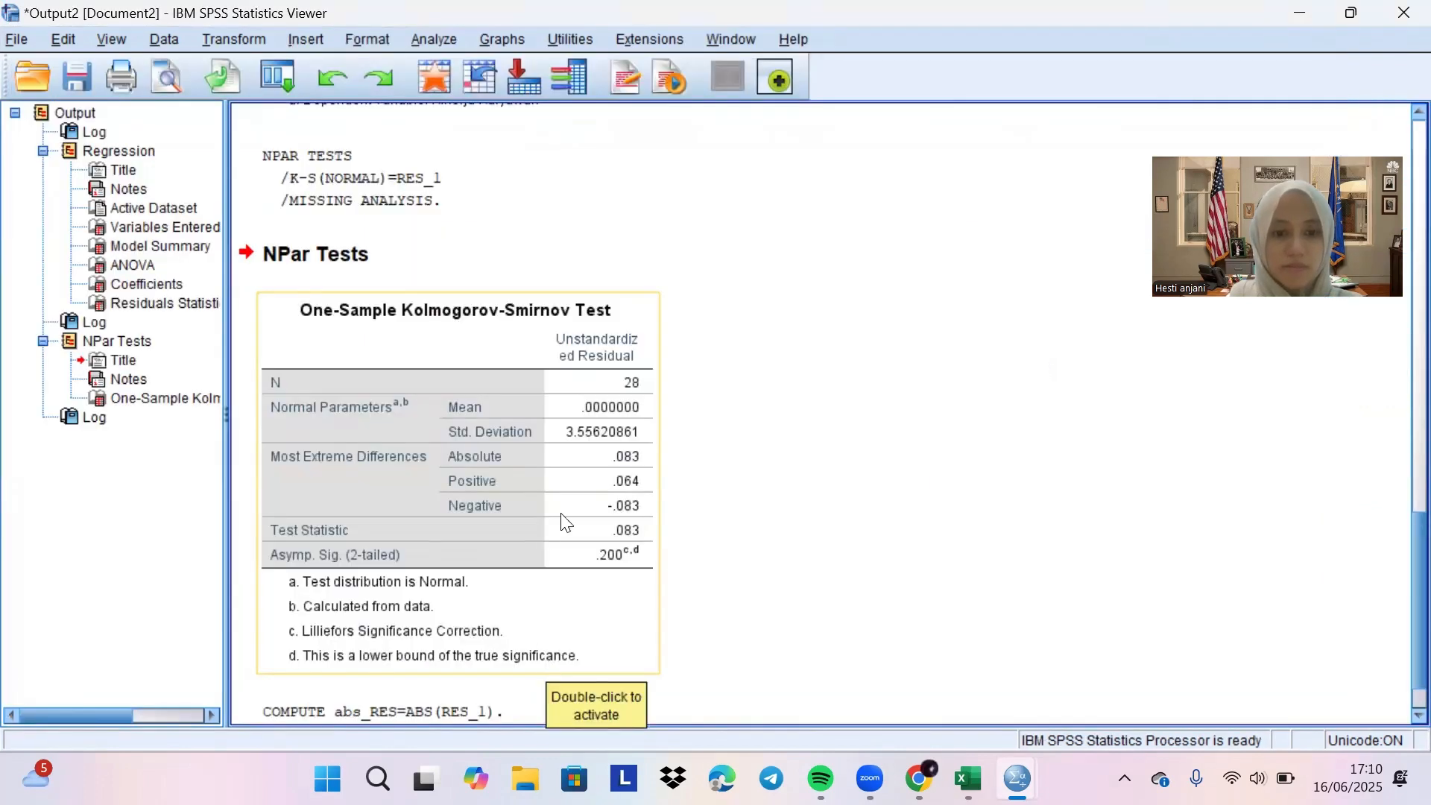
Return to the dataset and set up a linear regression with abs_RES replacing Kinerja Karyawan [Y] as the dependent variable.
scroll(775, 476, down, 2)
click(1017, 778)
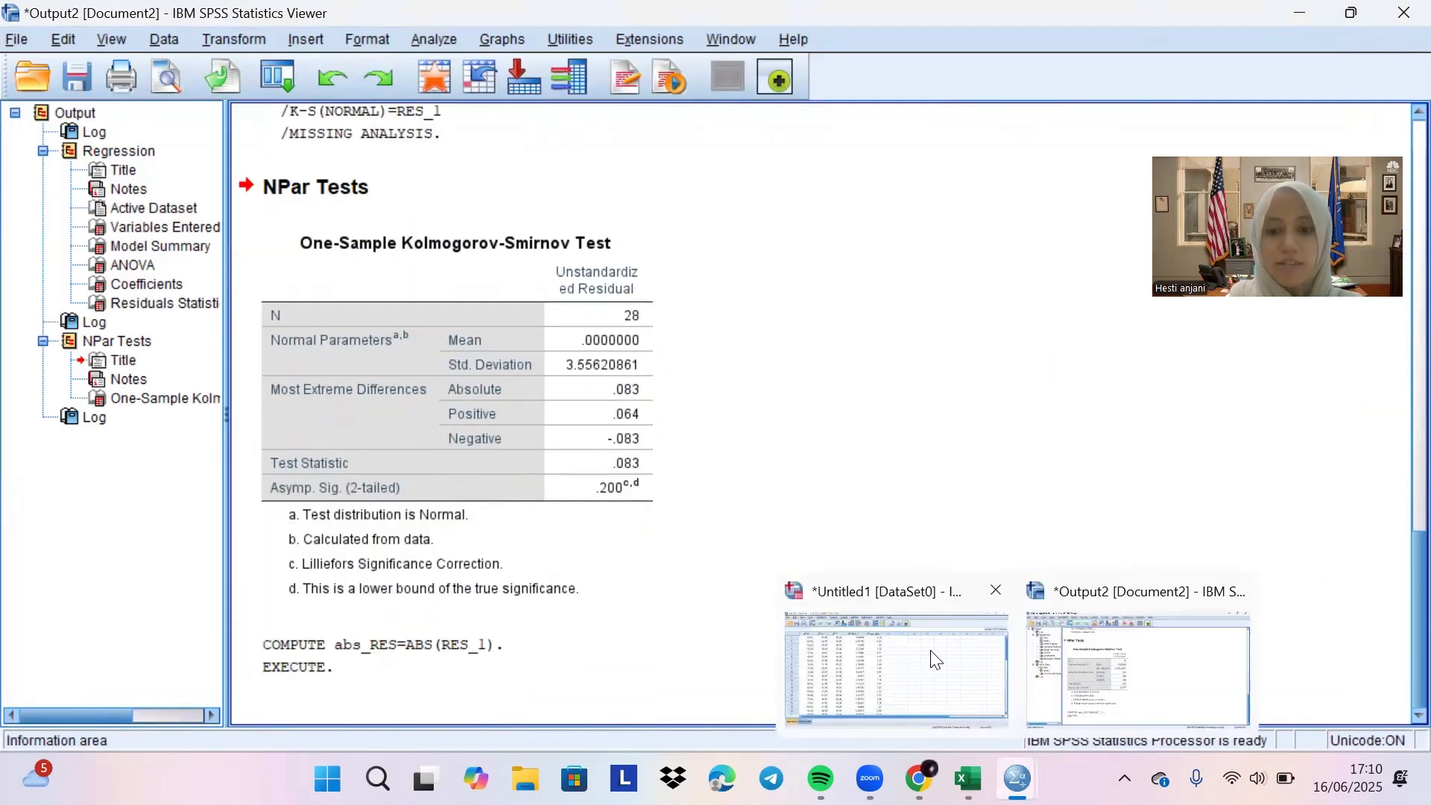
click(933, 656)
click(325, 40)
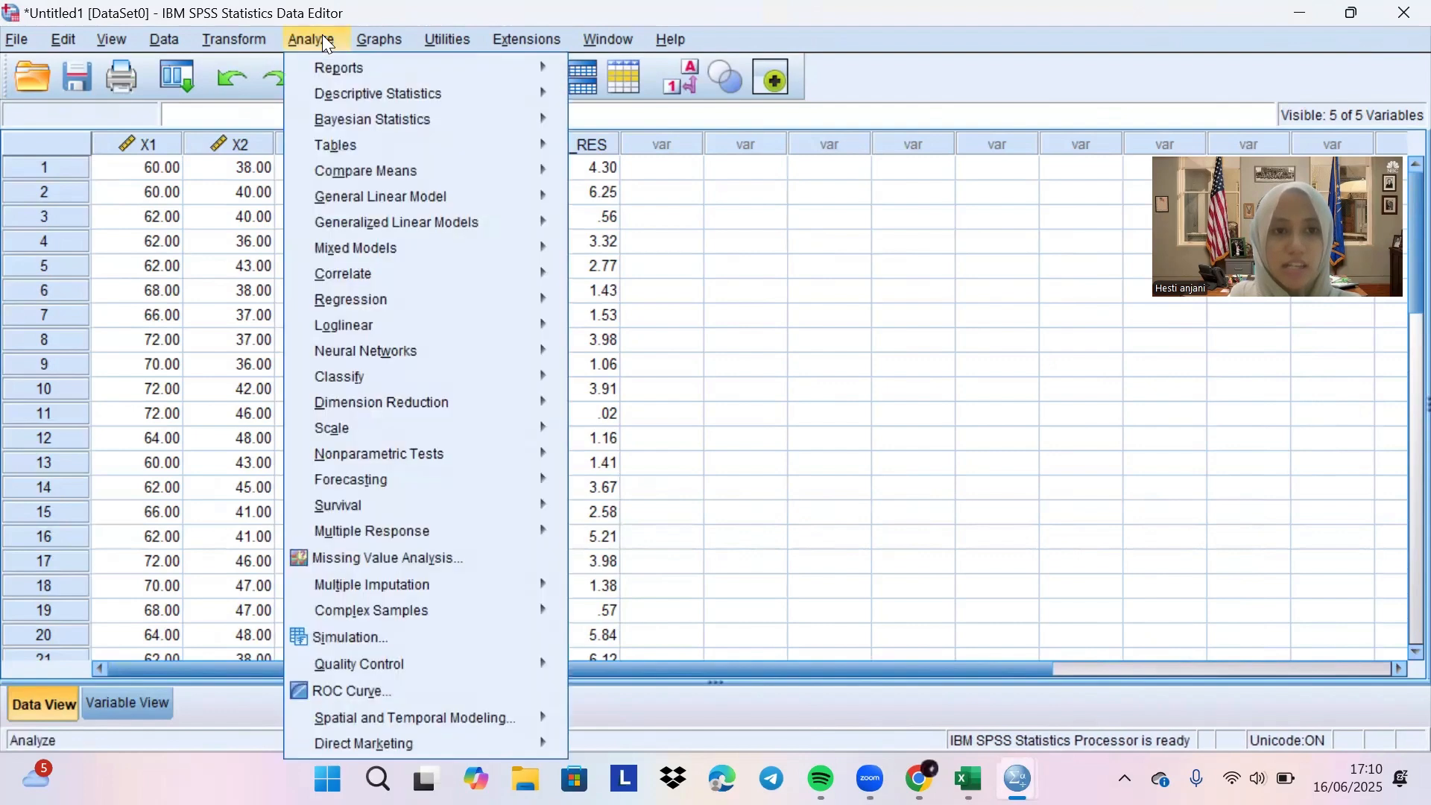
mouse_move(408, 298)
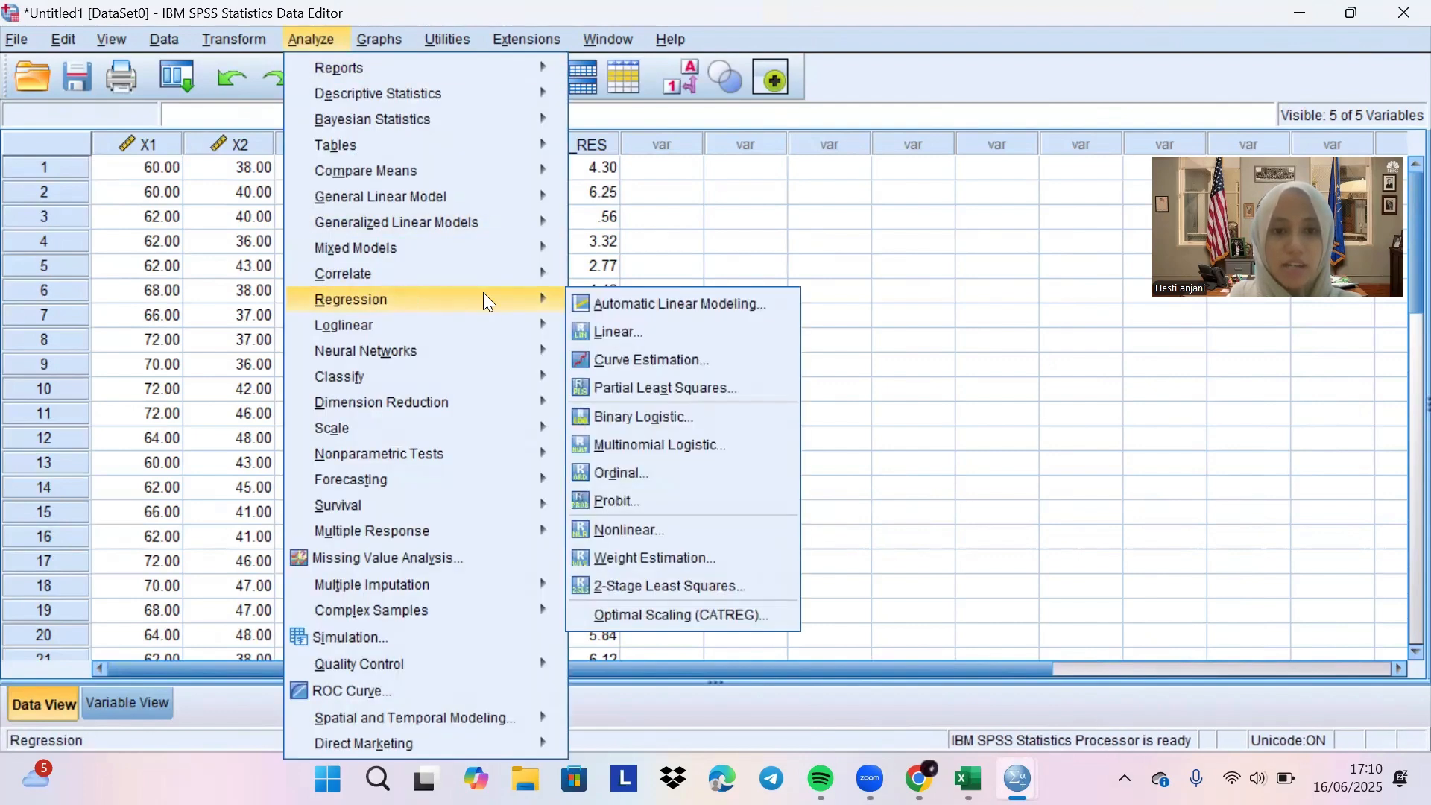
click(601, 335)
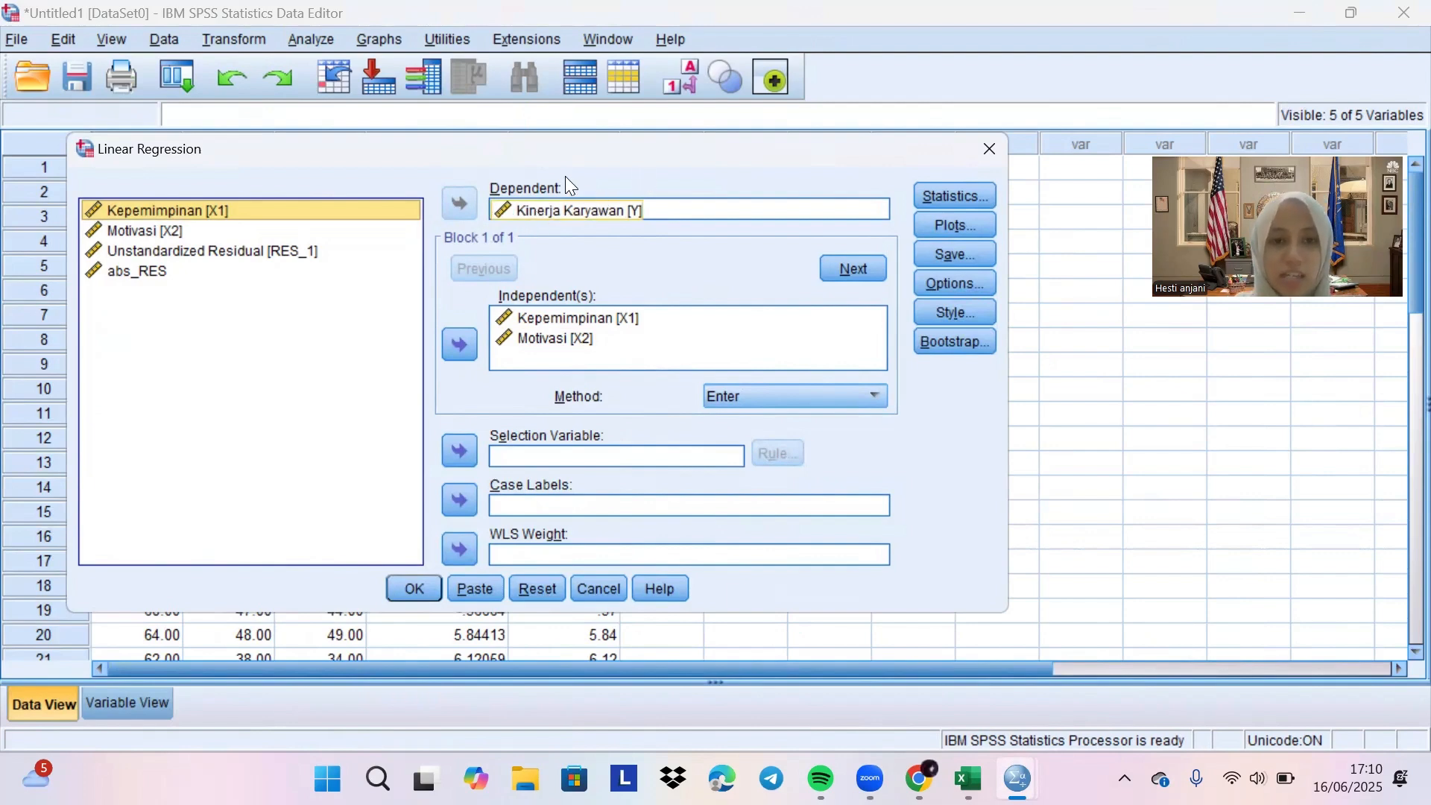
click(600, 209)
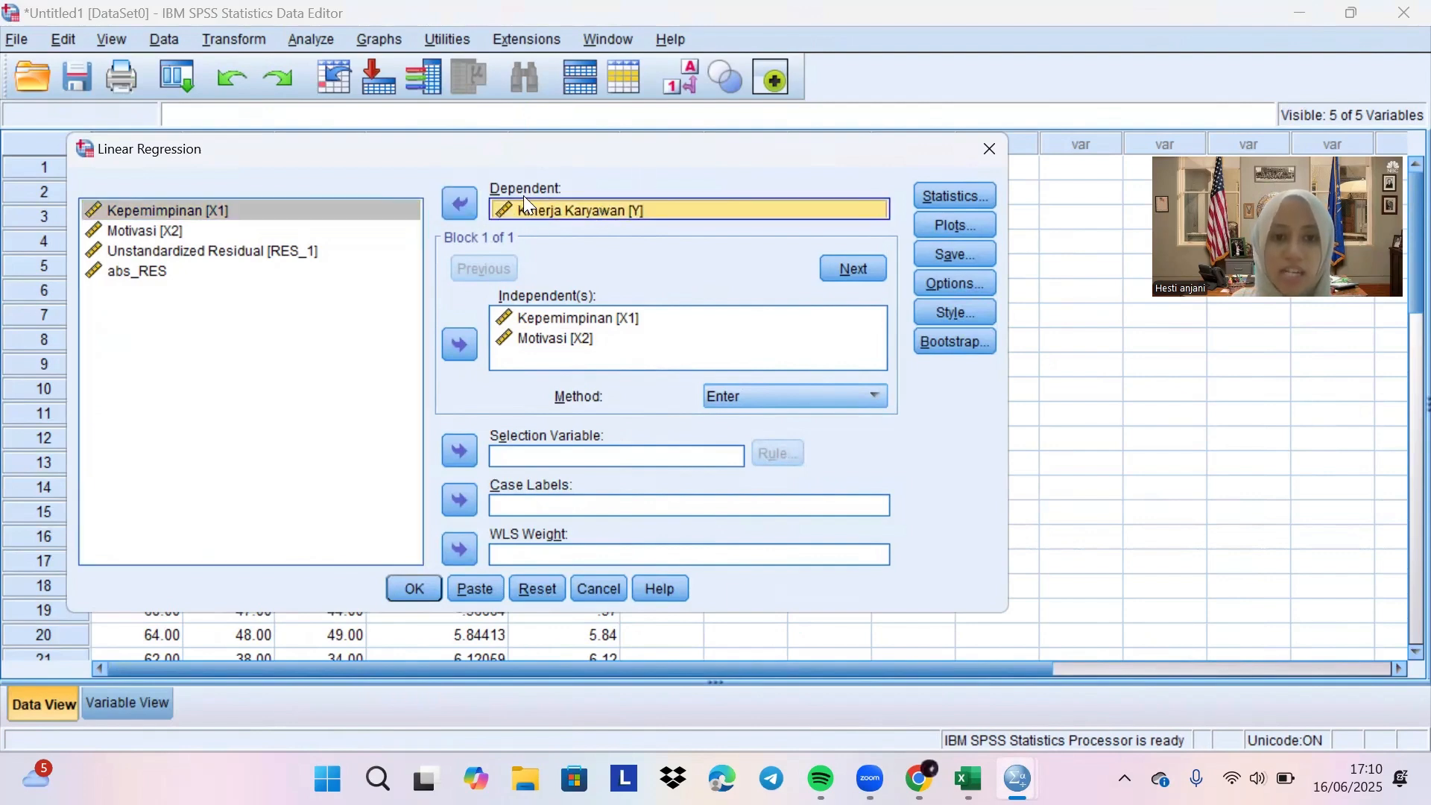
click(460, 206)
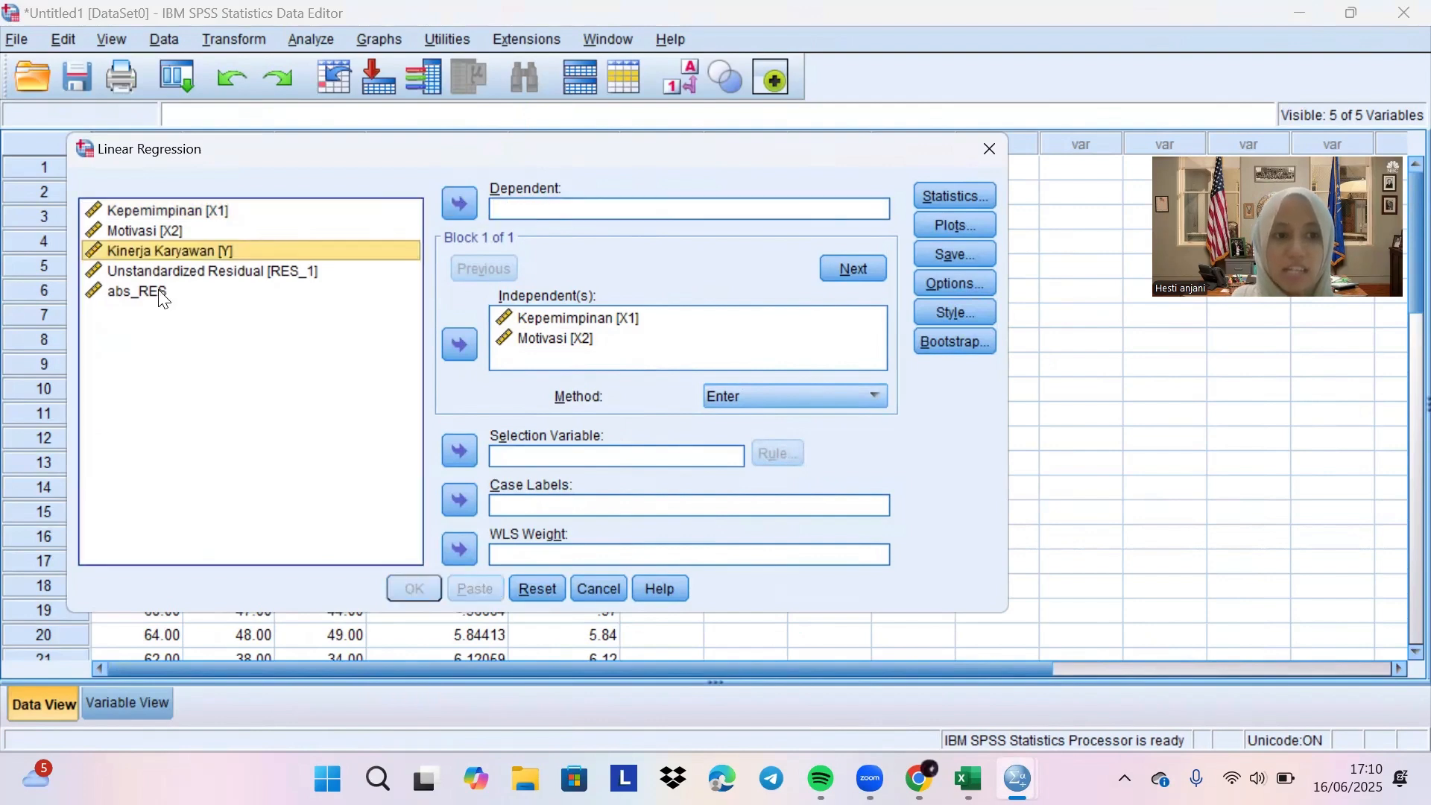
click(141, 292)
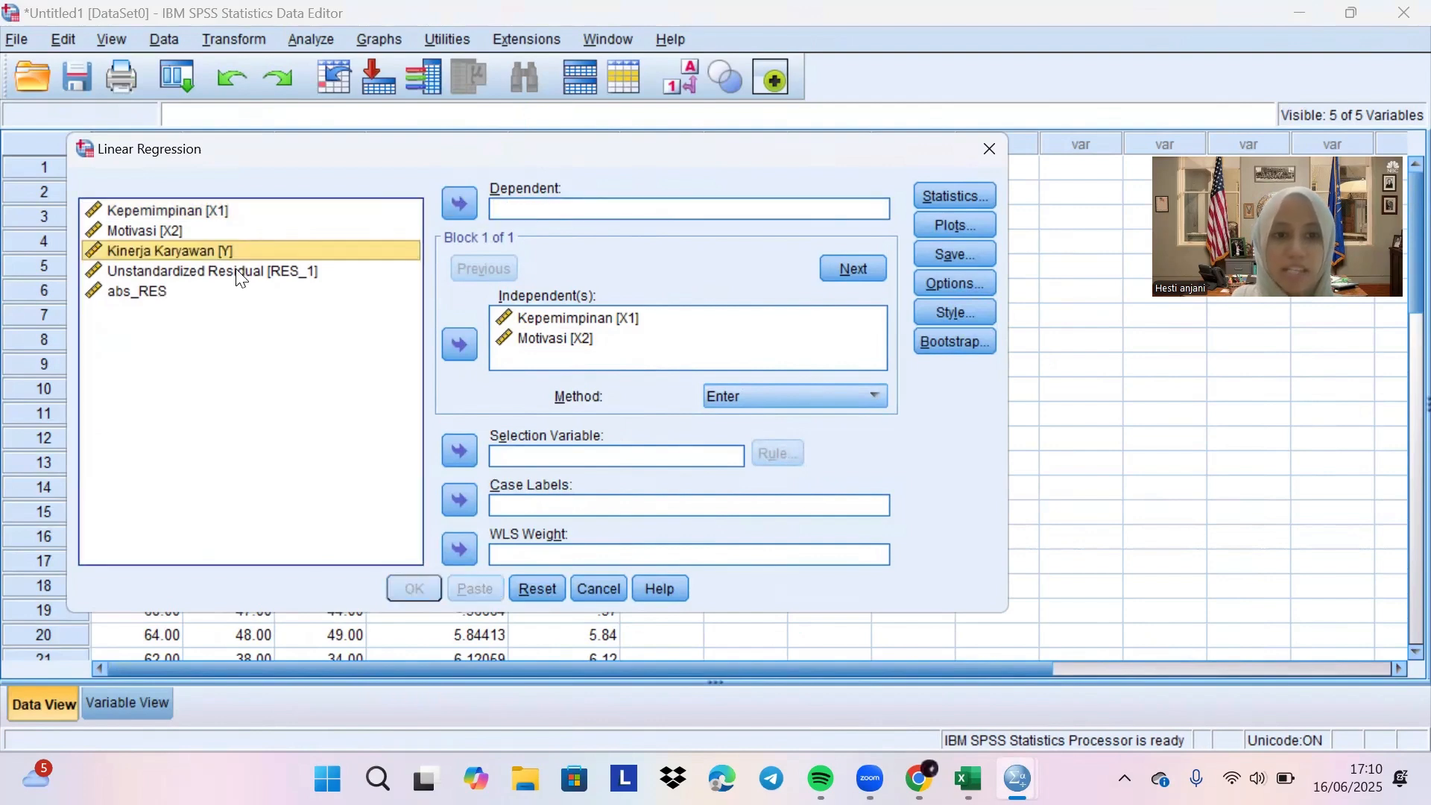
click(469, 207)
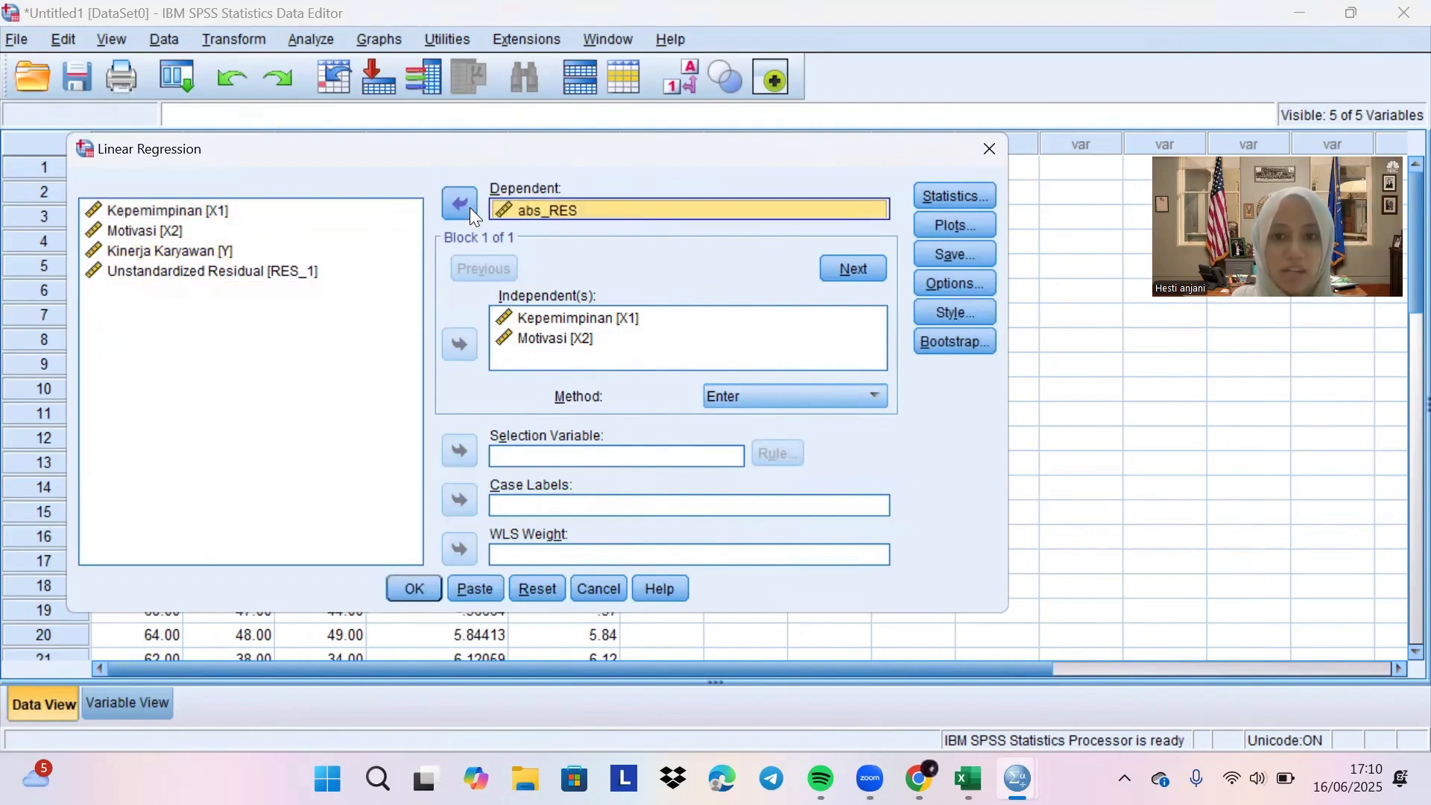
Turn off saving of unstandardized residuals, run the regression on abs_RES, and view its Coefficients table.
click(941, 257)
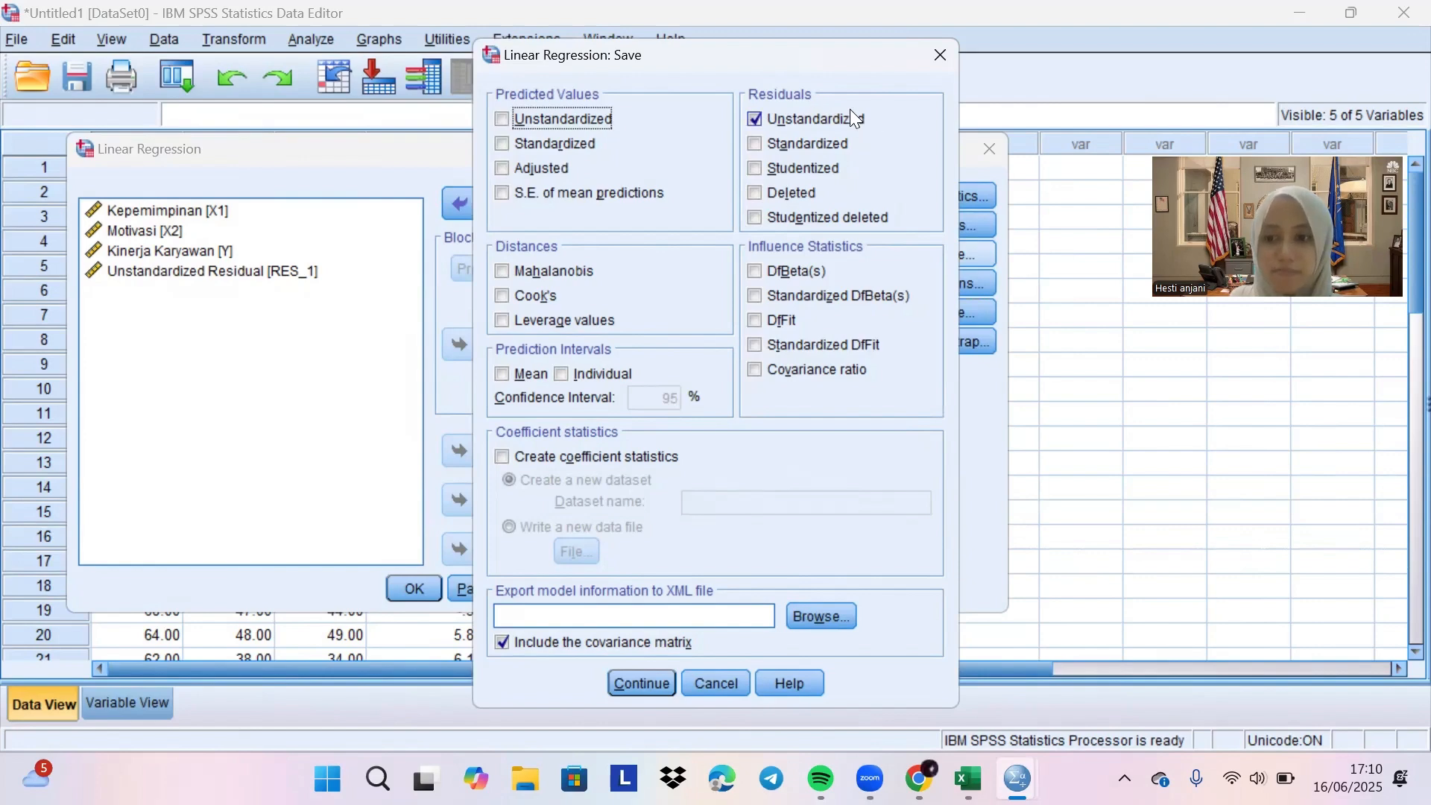
click(754, 119)
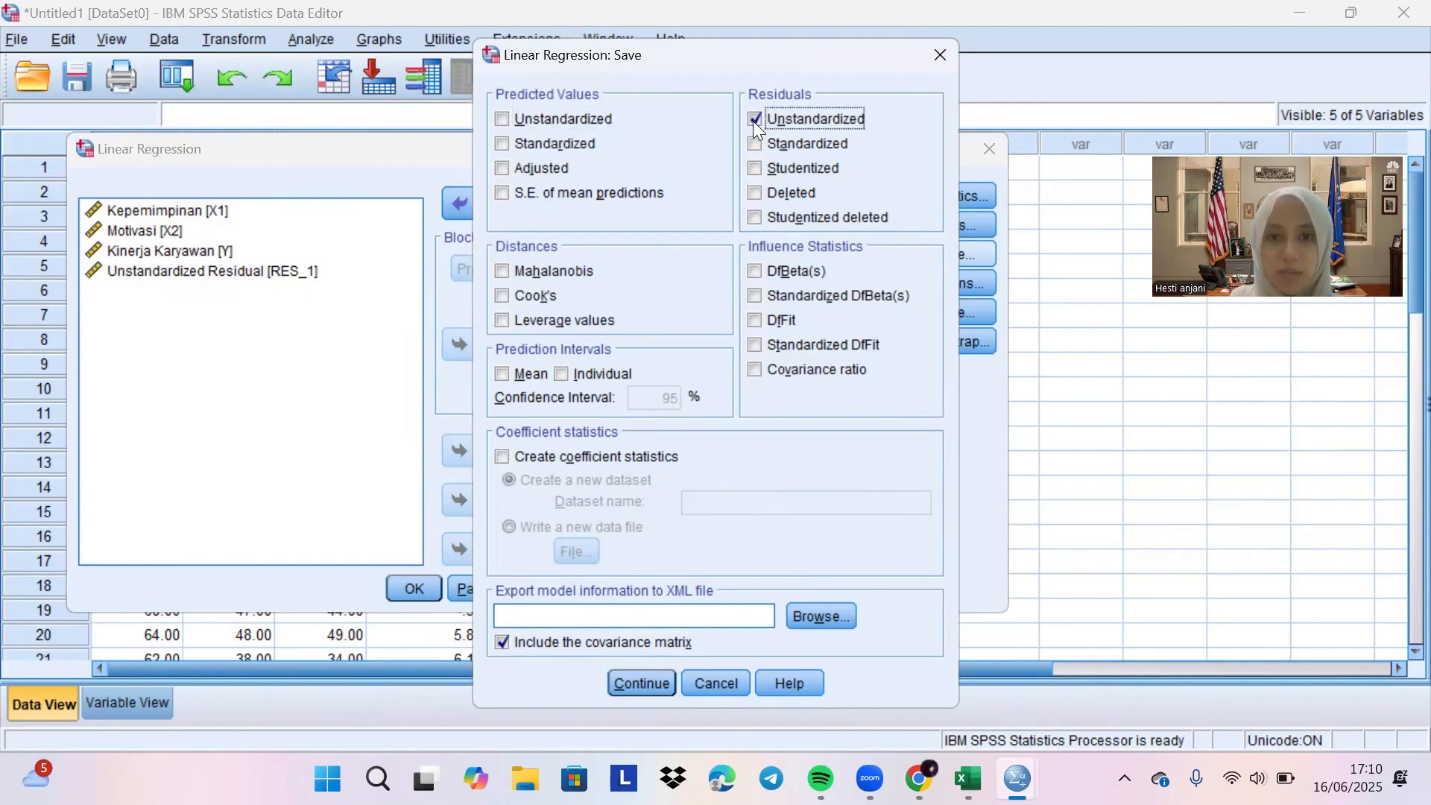
click(642, 684)
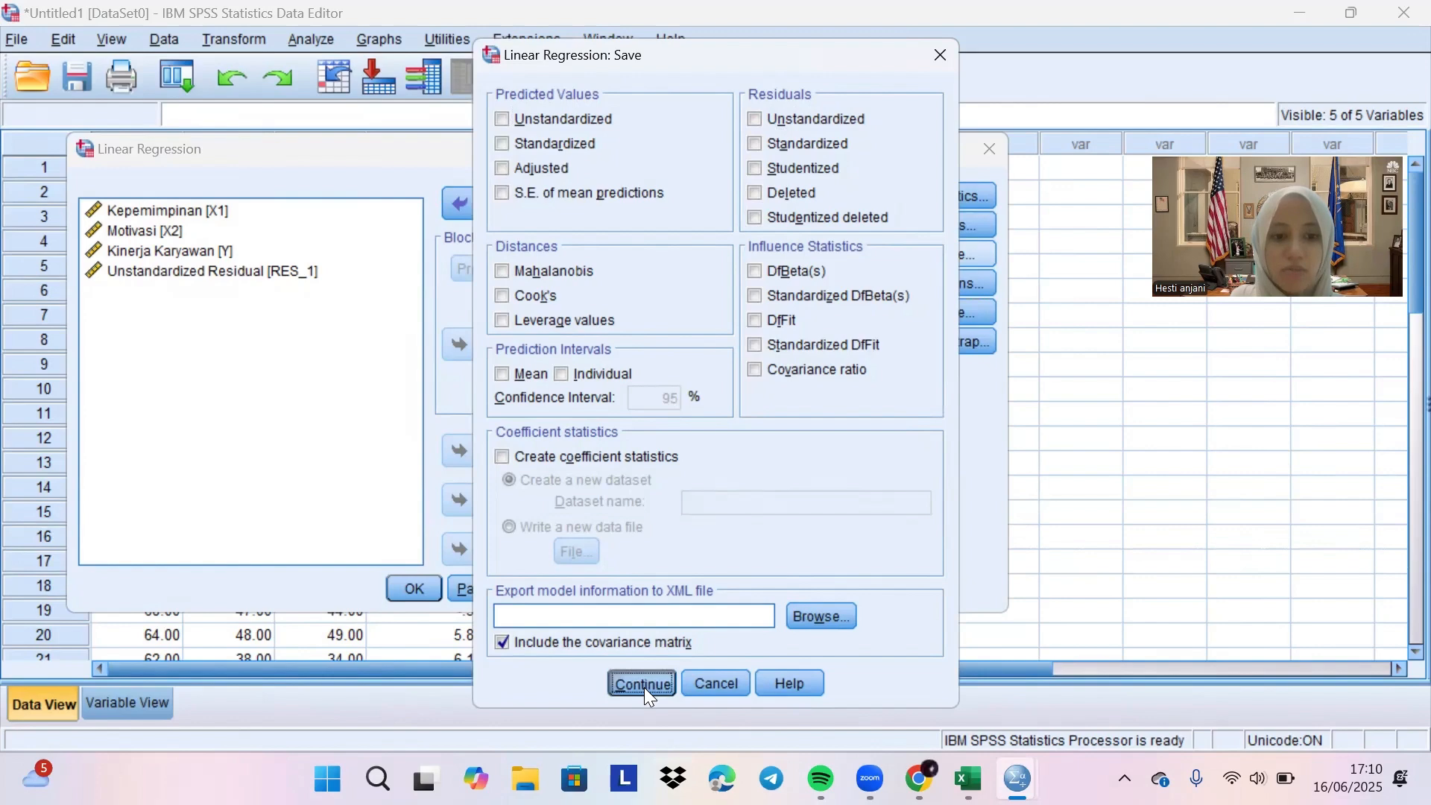
click(420, 594)
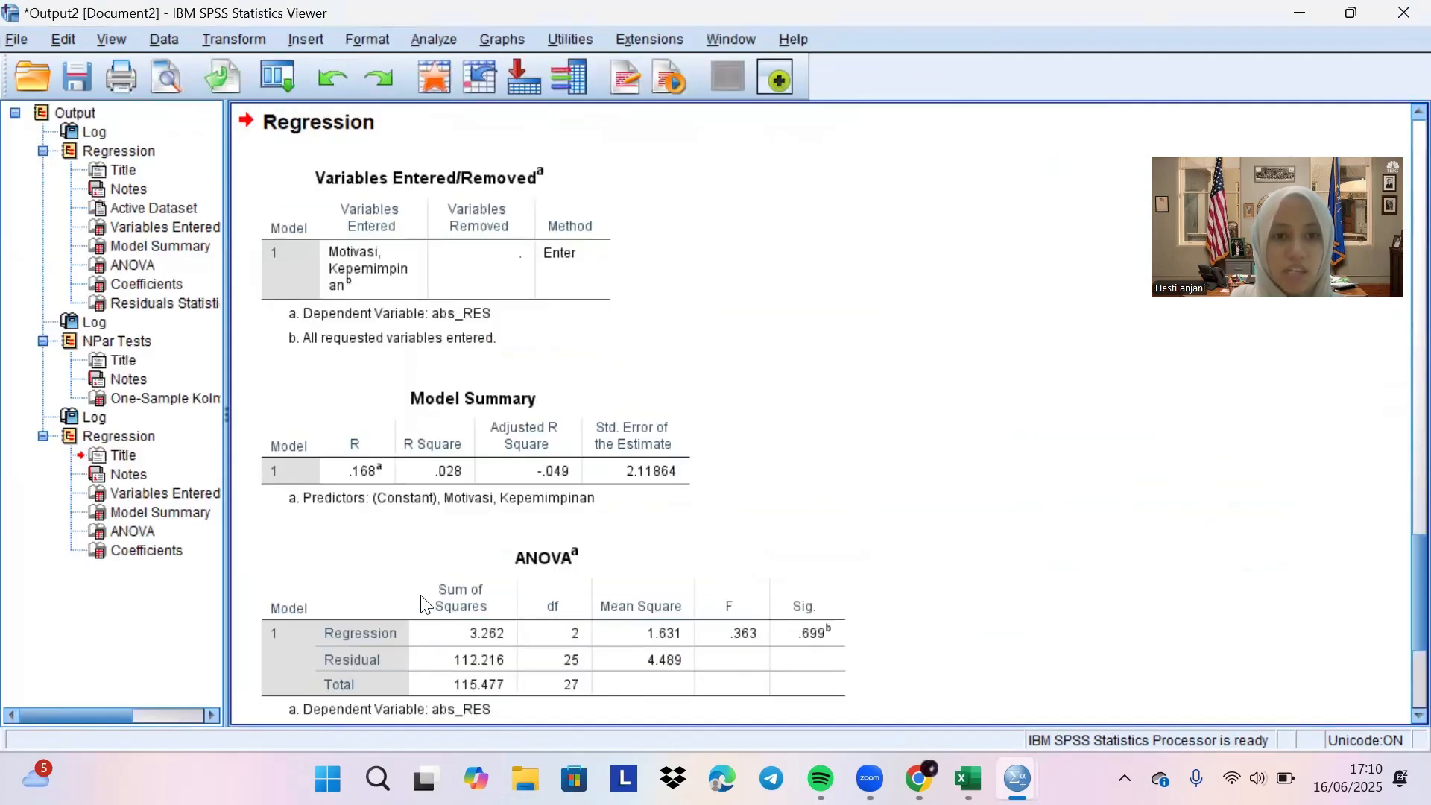
scroll(631, 380, down, 3)
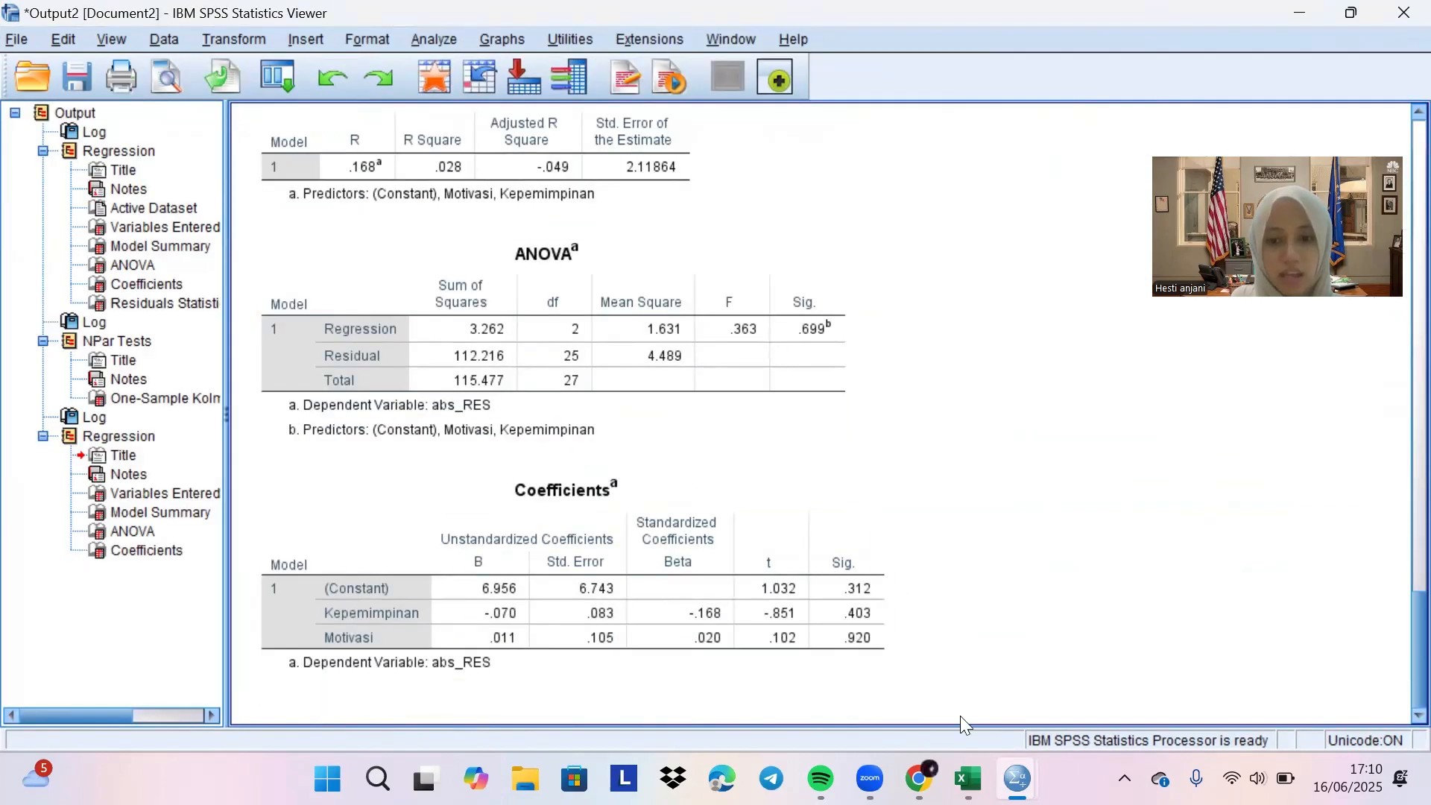
Return to the dataset and reopen the linear regression setup, replacing abs_RES with Kinerja Karyawan [Y] as the dependent variable.
mouse_move(1013, 775)
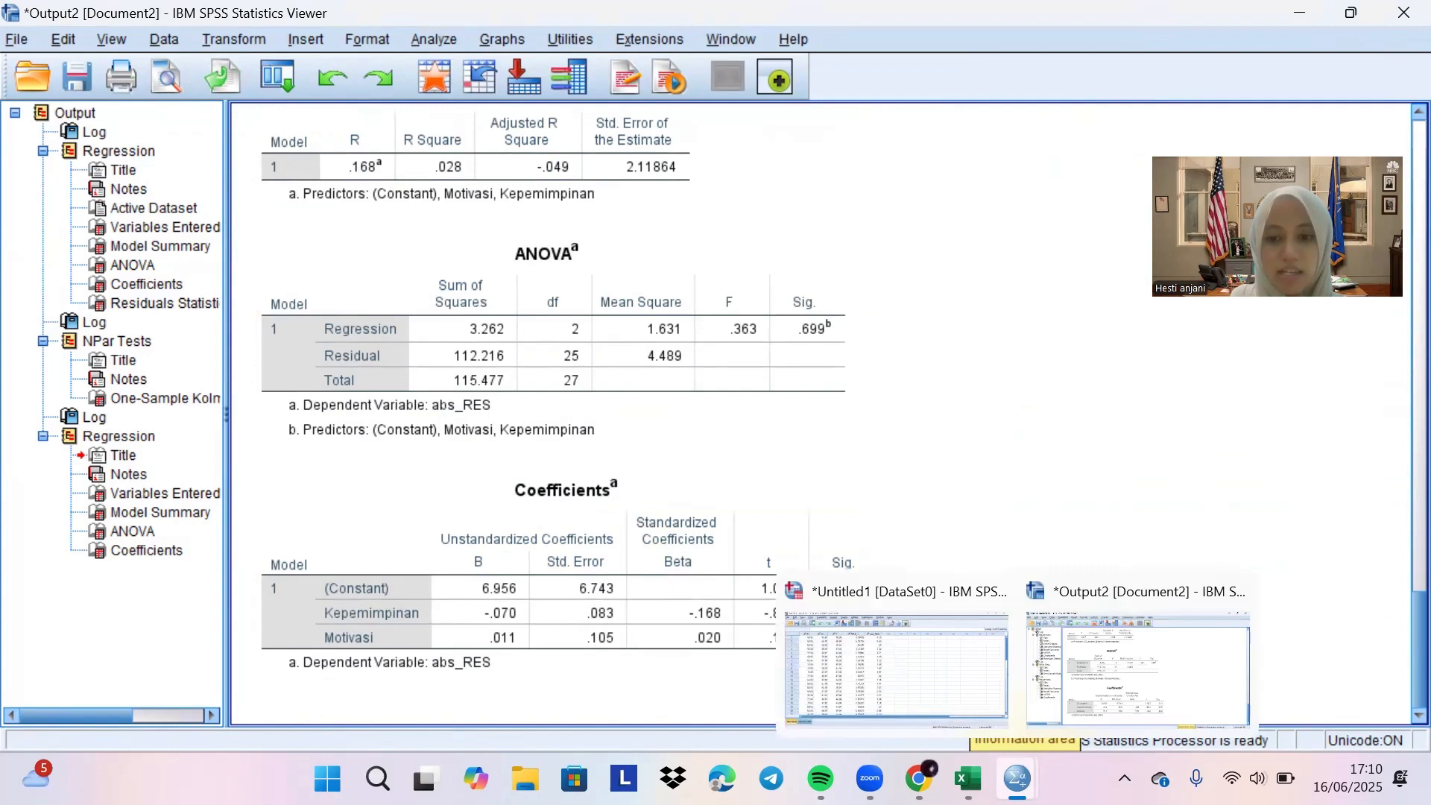
click(934, 679)
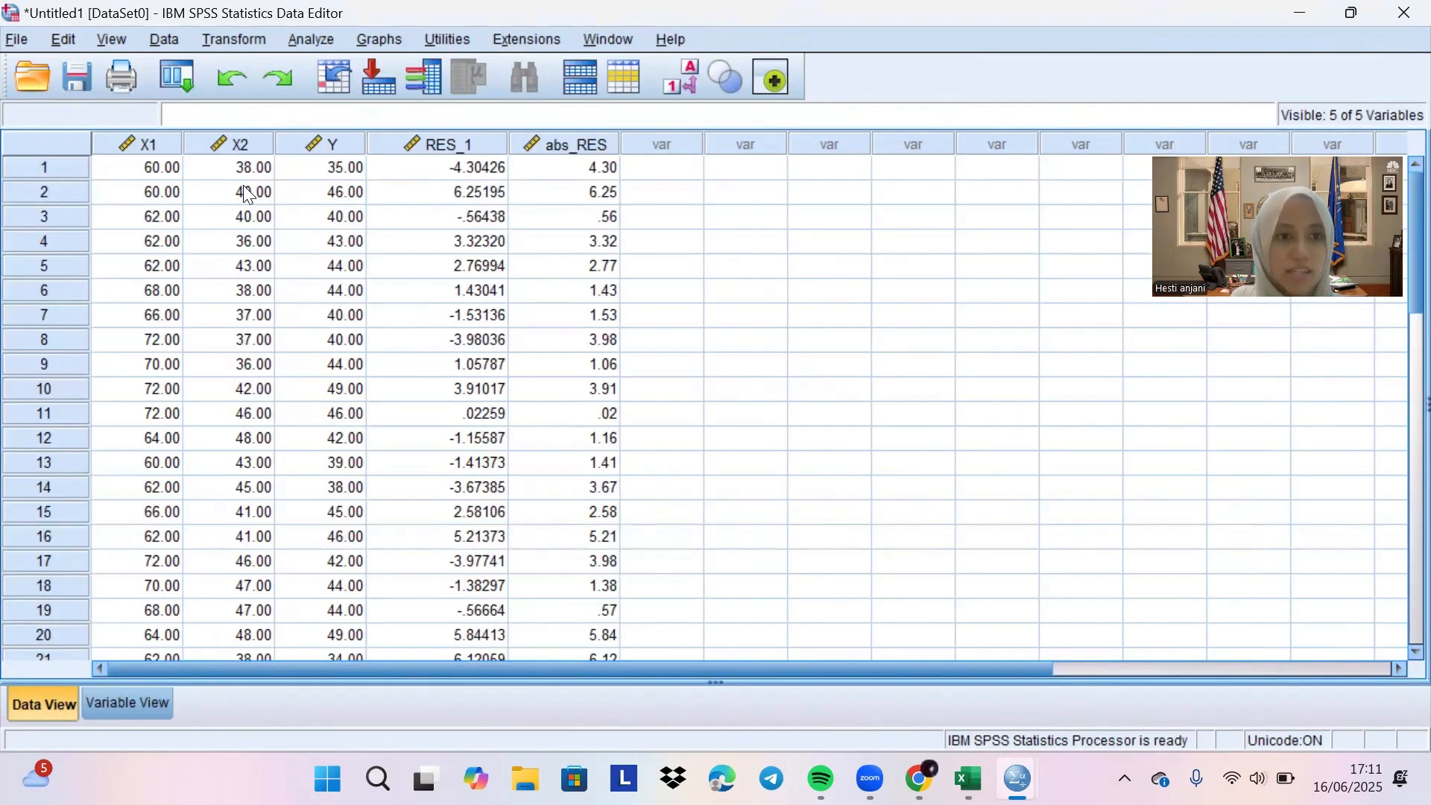
click(313, 39)
mouse_move(377, 299)
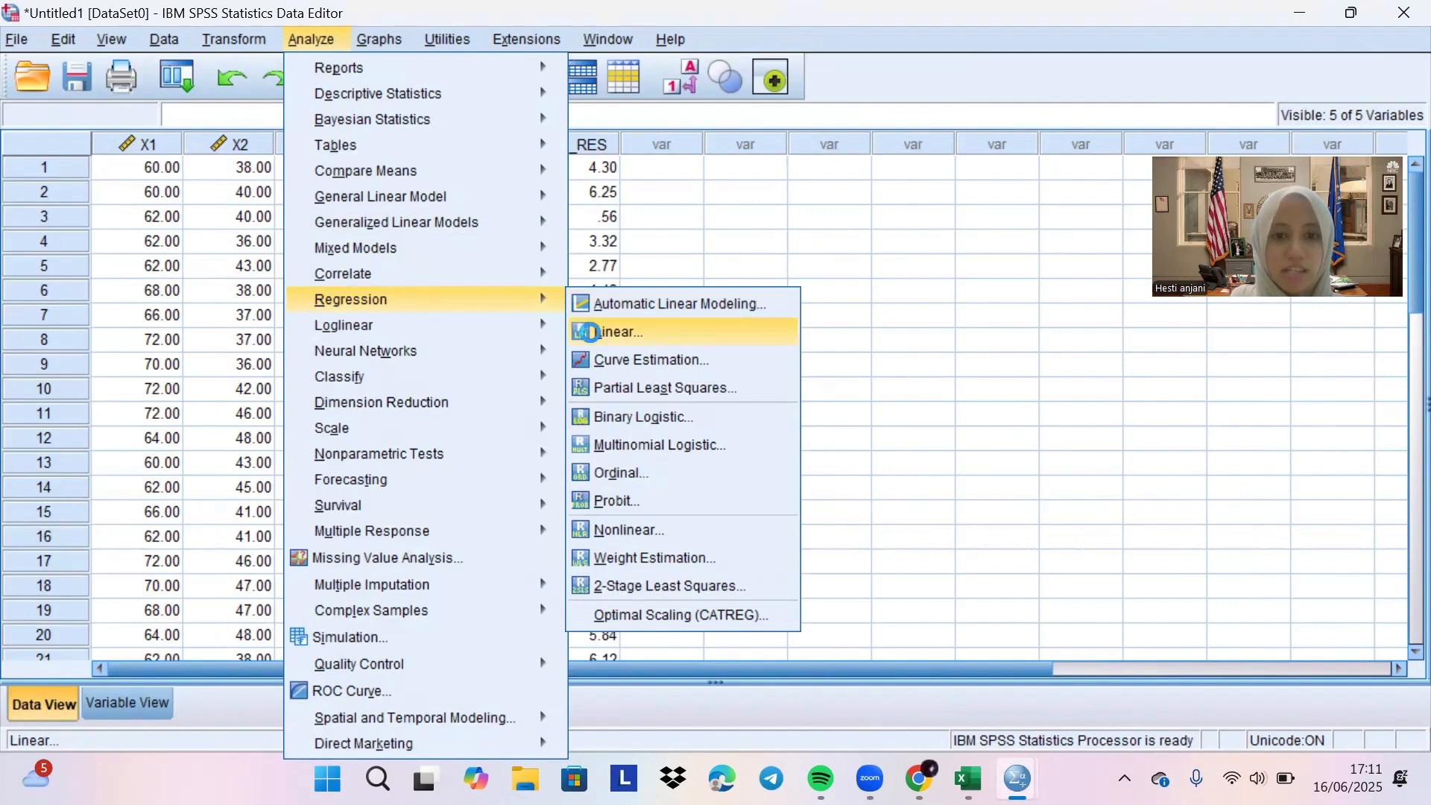
click(596, 332)
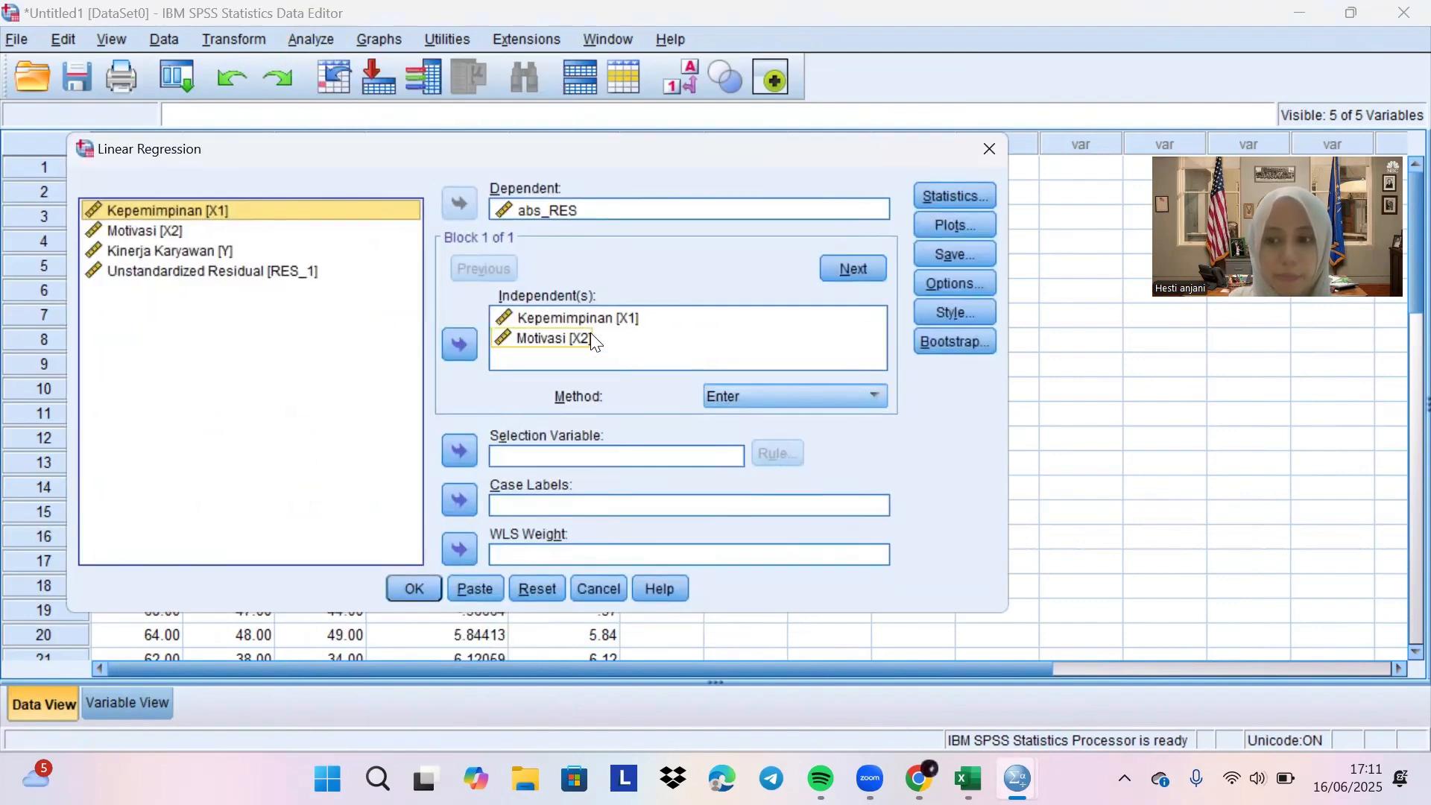
click(548, 211)
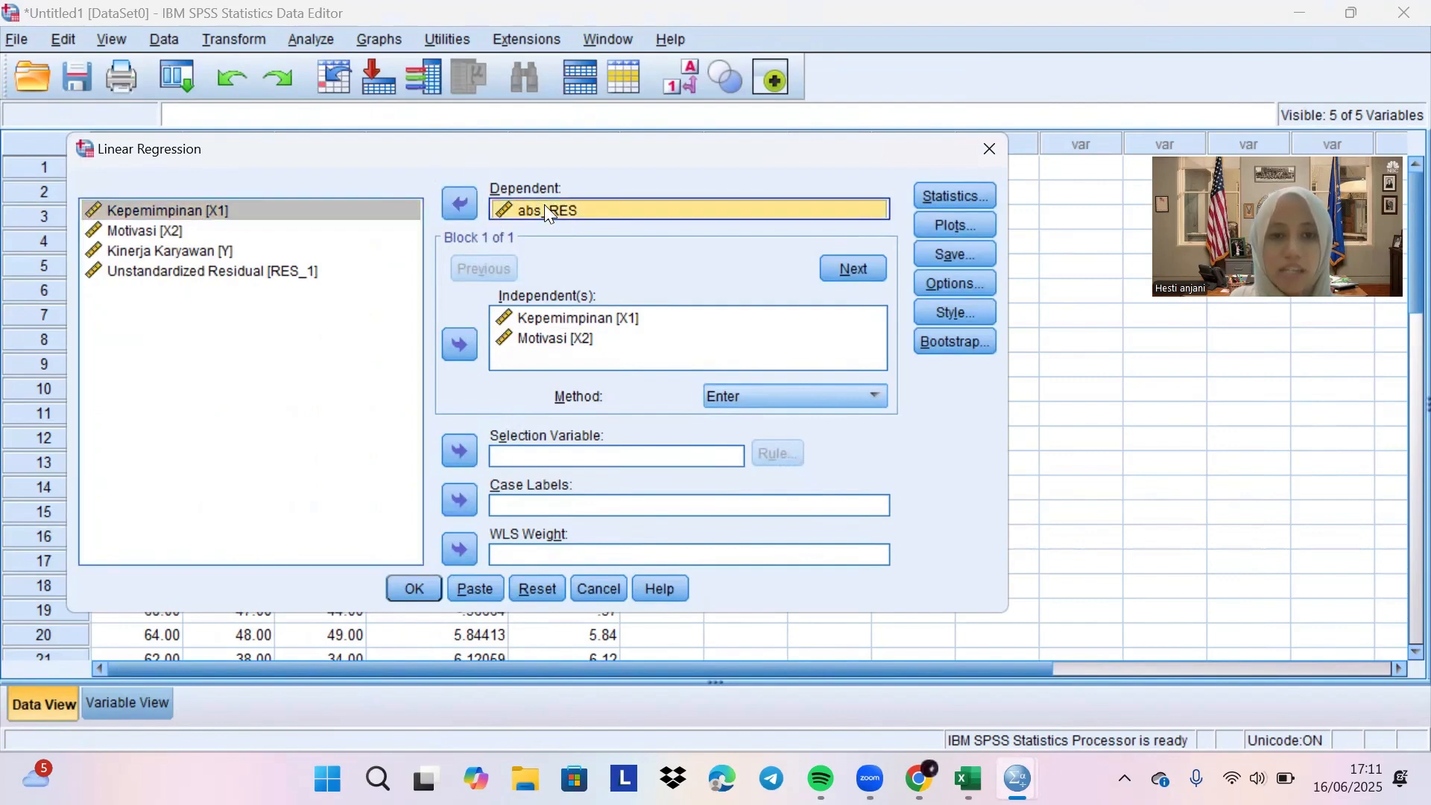
click(460, 203)
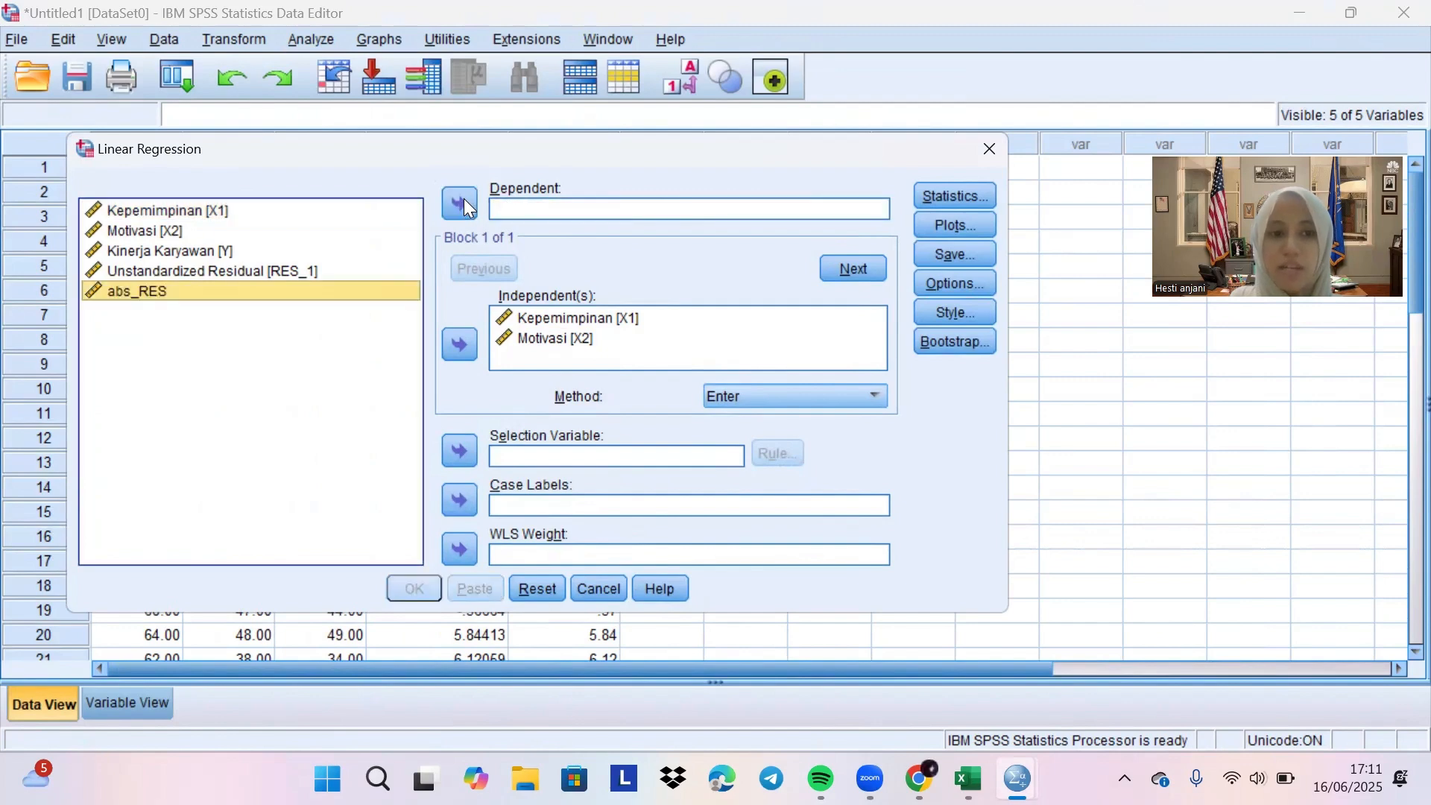
click(234, 252)
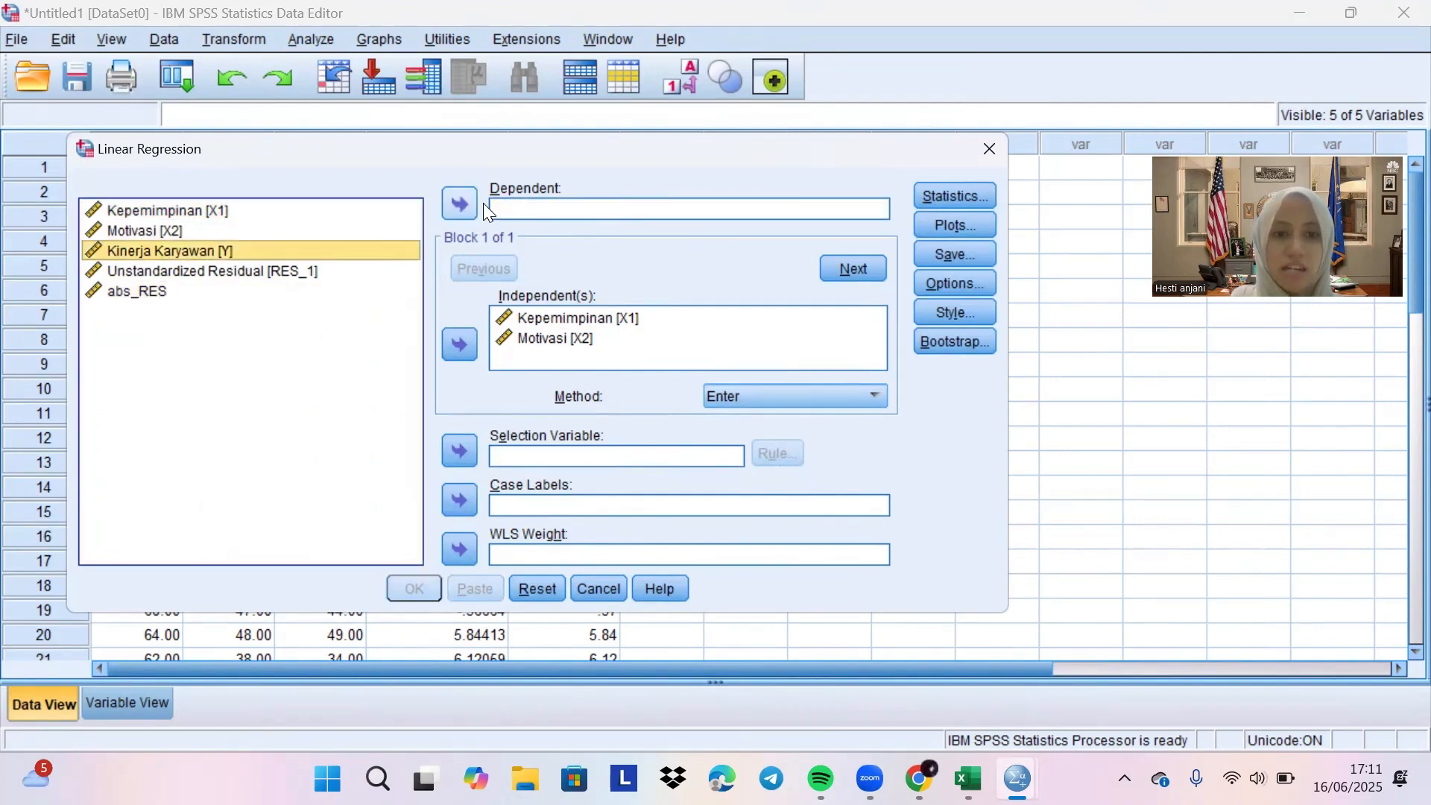
click(460, 204)
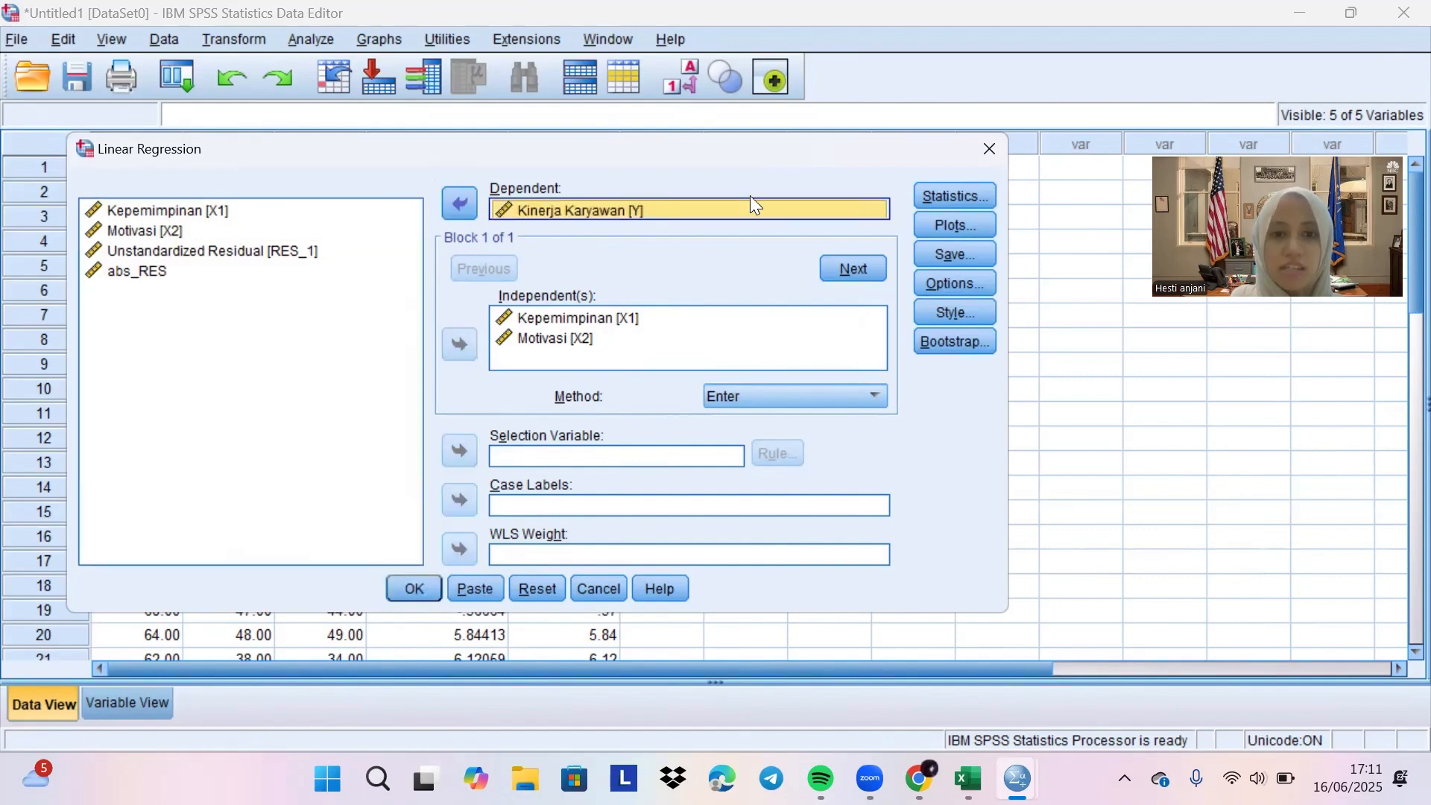
Add collinearity diagnostics to the regression on Kinerja Karyawan [Y], run it, and review its Coefficients and Collinearity Diagnostics tables.
click(944, 195)
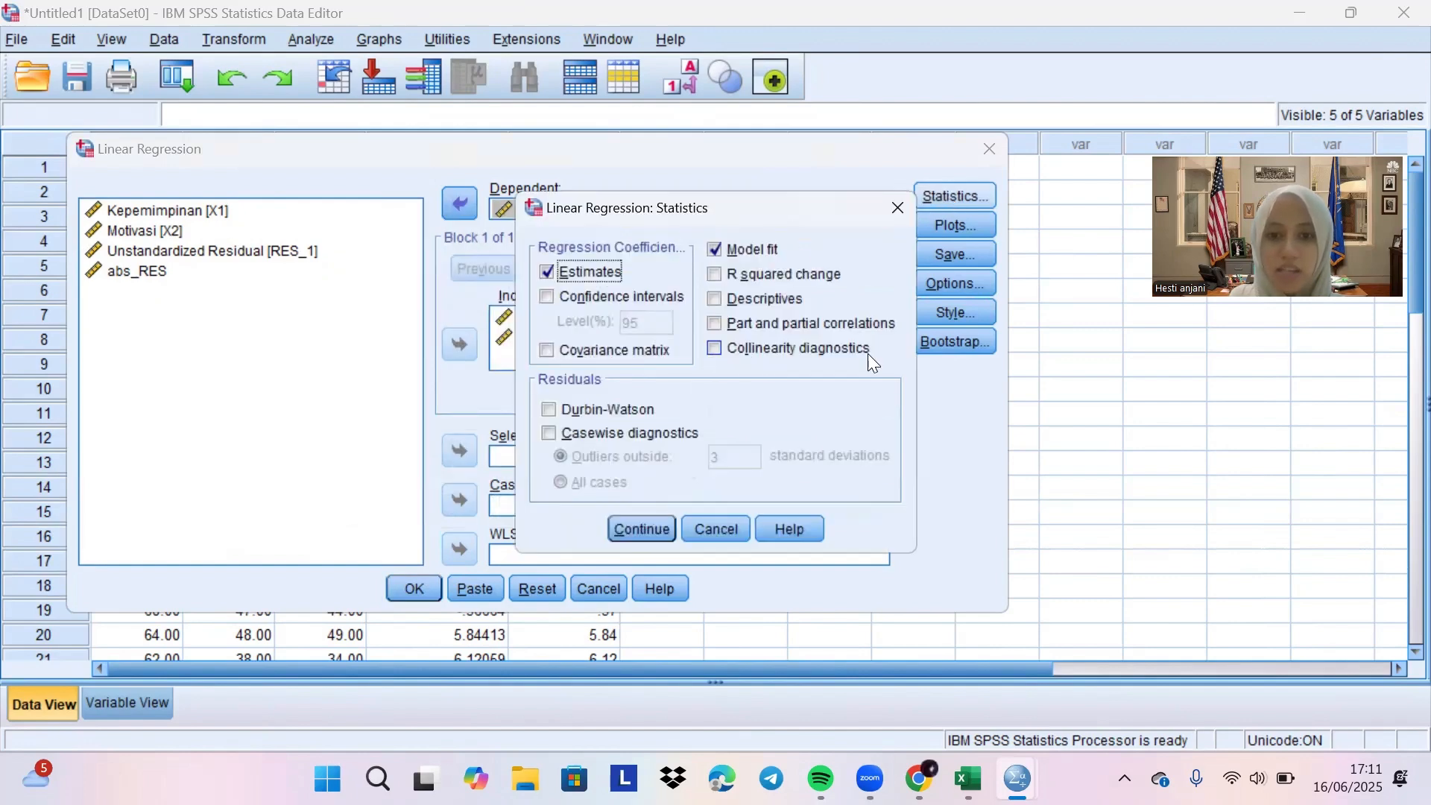
click(717, 347)
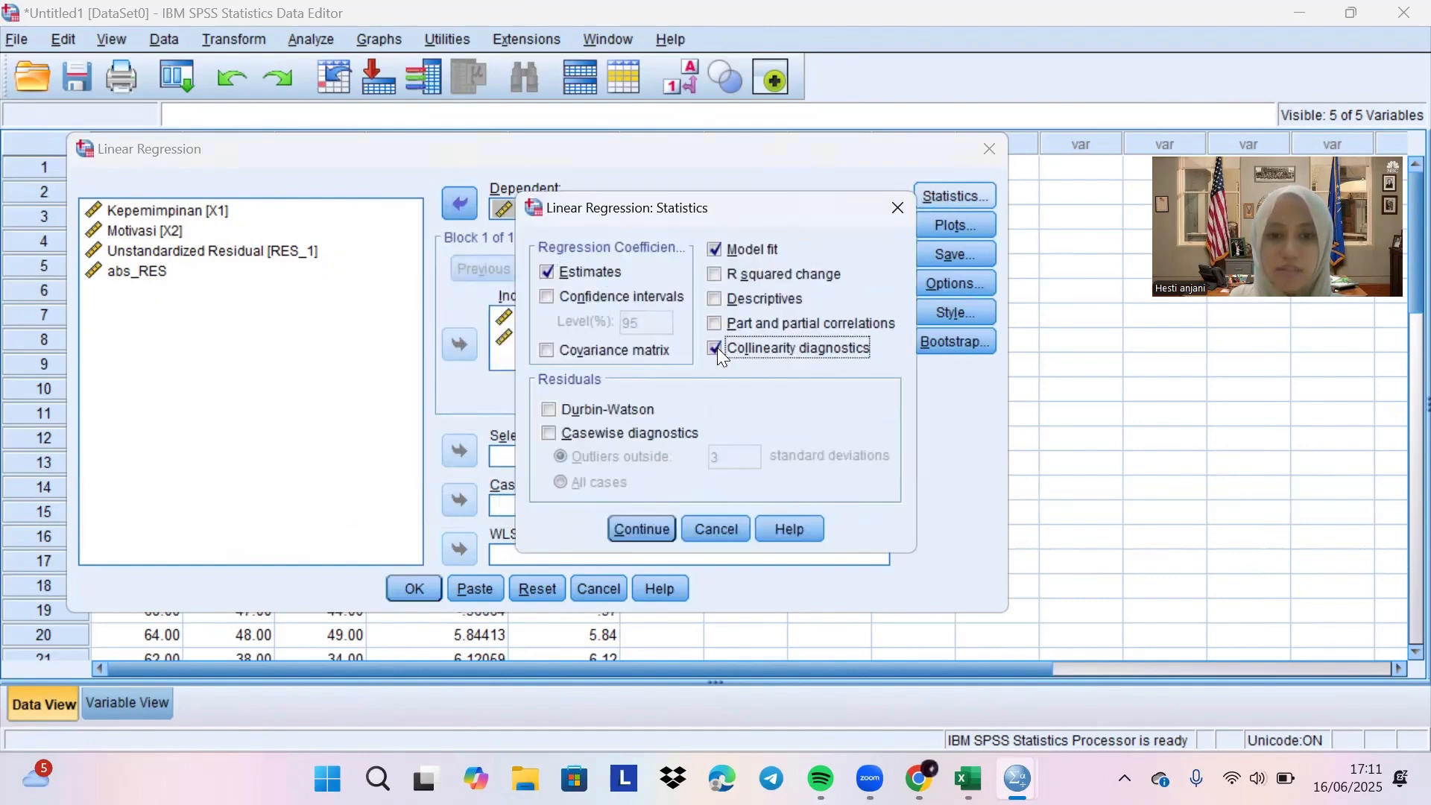
click(655, 525)
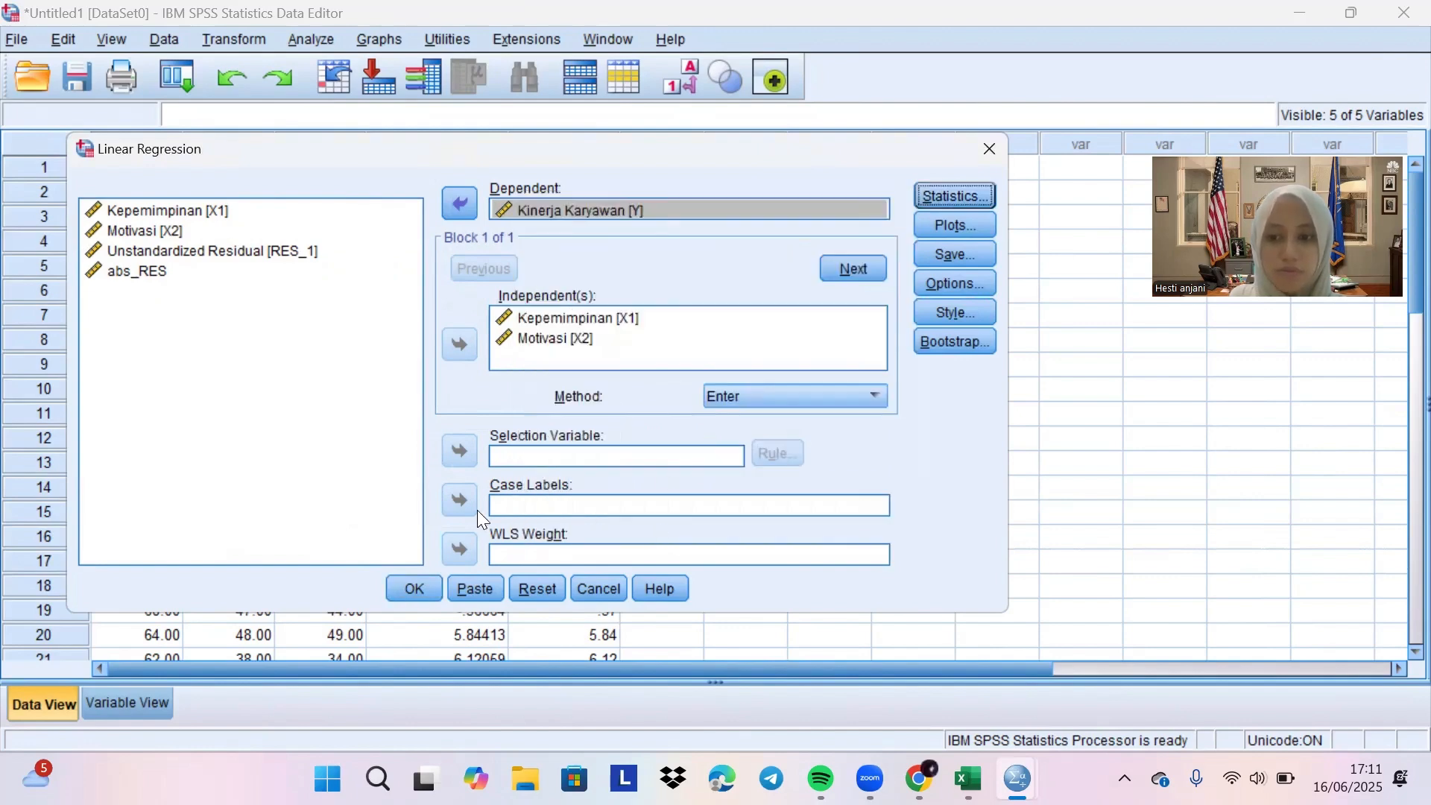
click(410, 588)
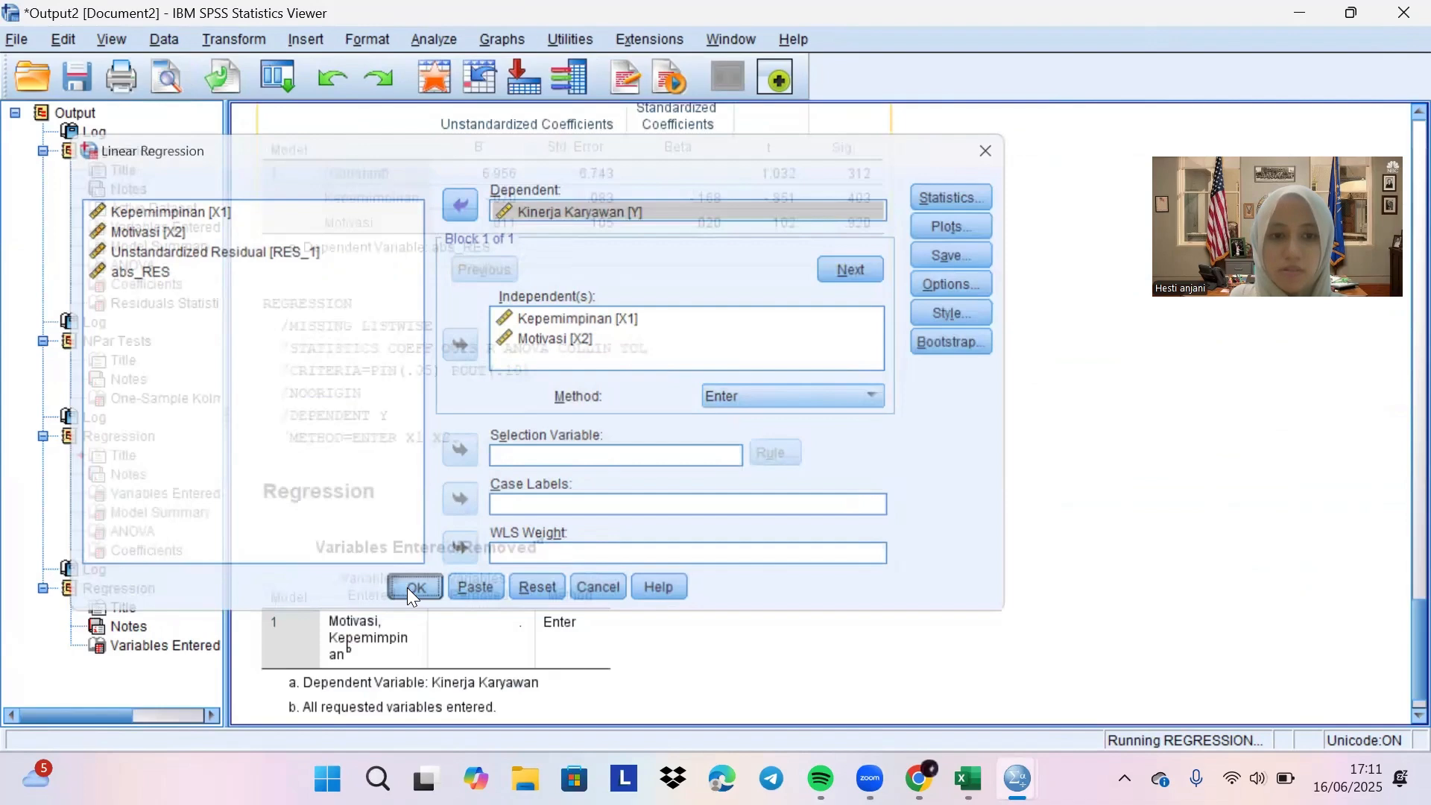
scroll(573, 450, down, 5)
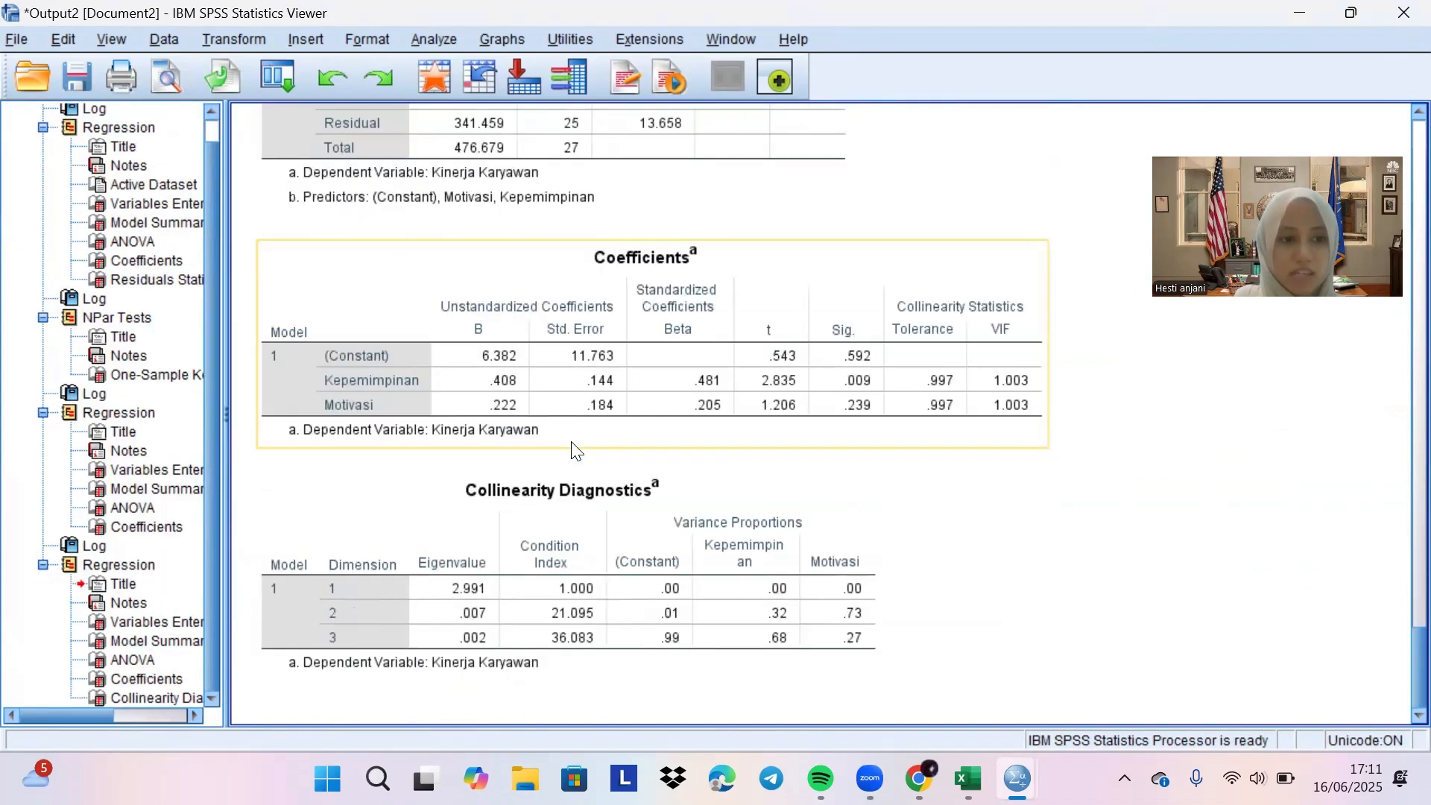
scroll(670, 395, up, 10)
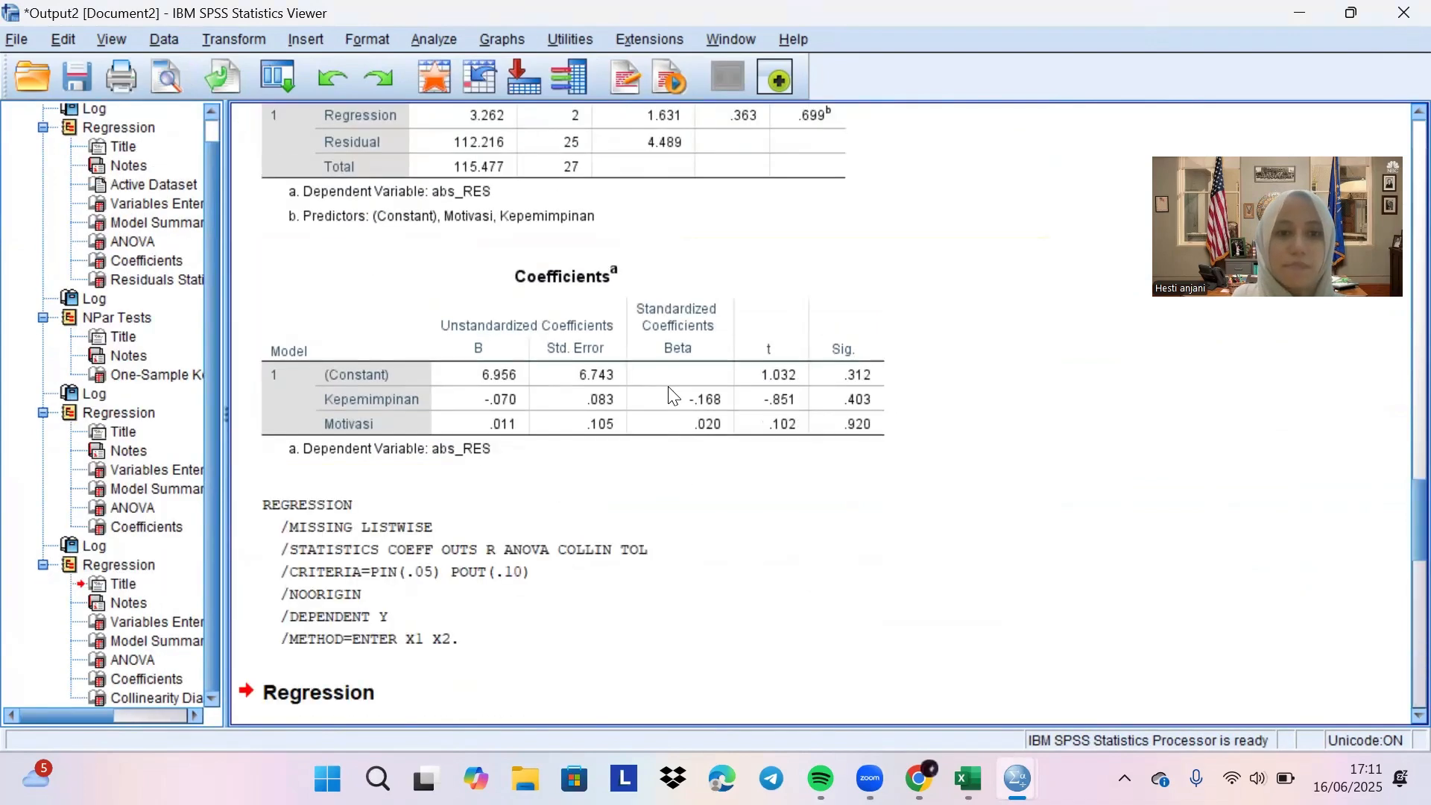
scroll(668, 395, down, 10)
scroll(775, 402, up, 5)
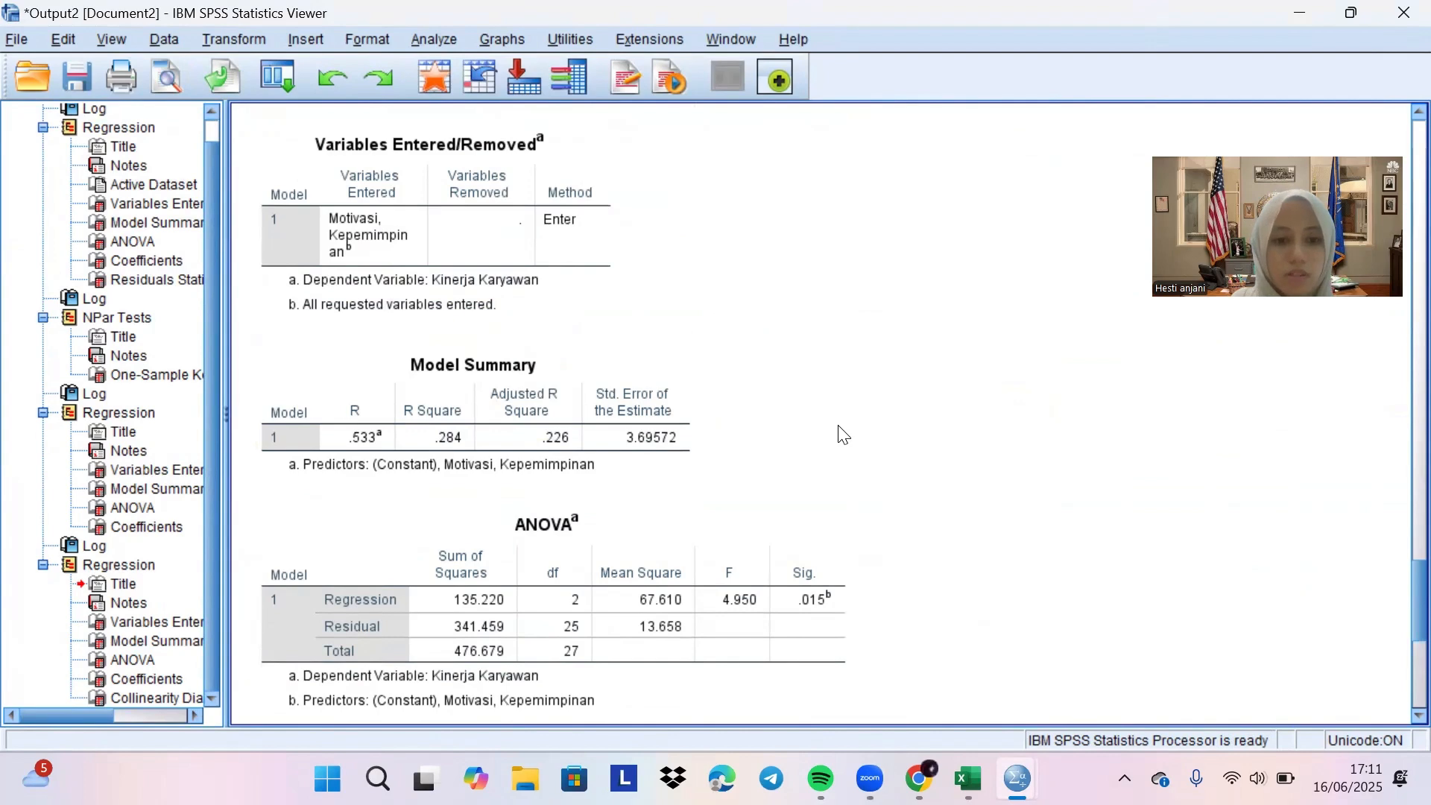
scroll(842, 434, down, 5)
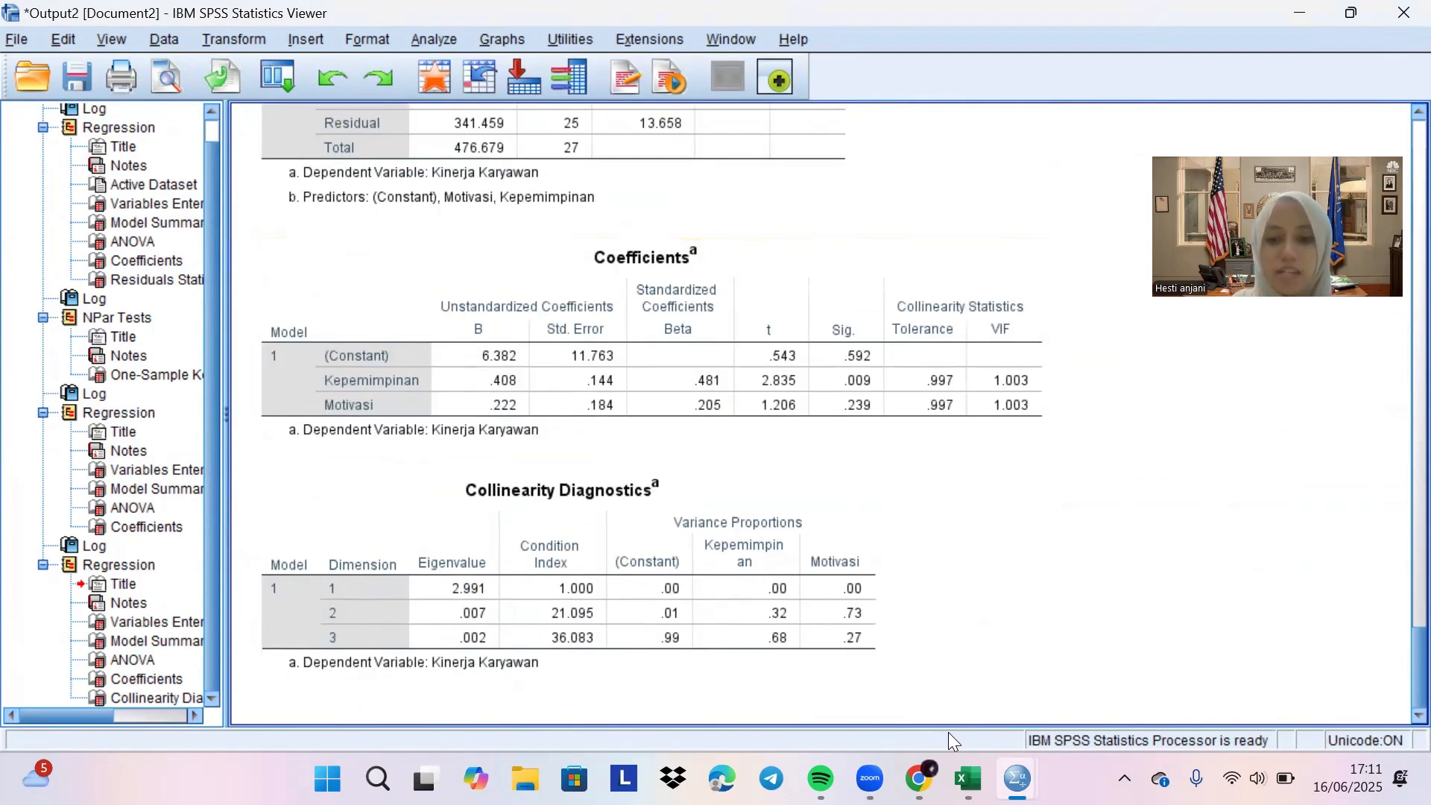
Switch to the Canva presentation, show it full screen from the first slide, and advance to the Uji Normalitas slide.
mouse_move(919, 778)
click(919, 655)
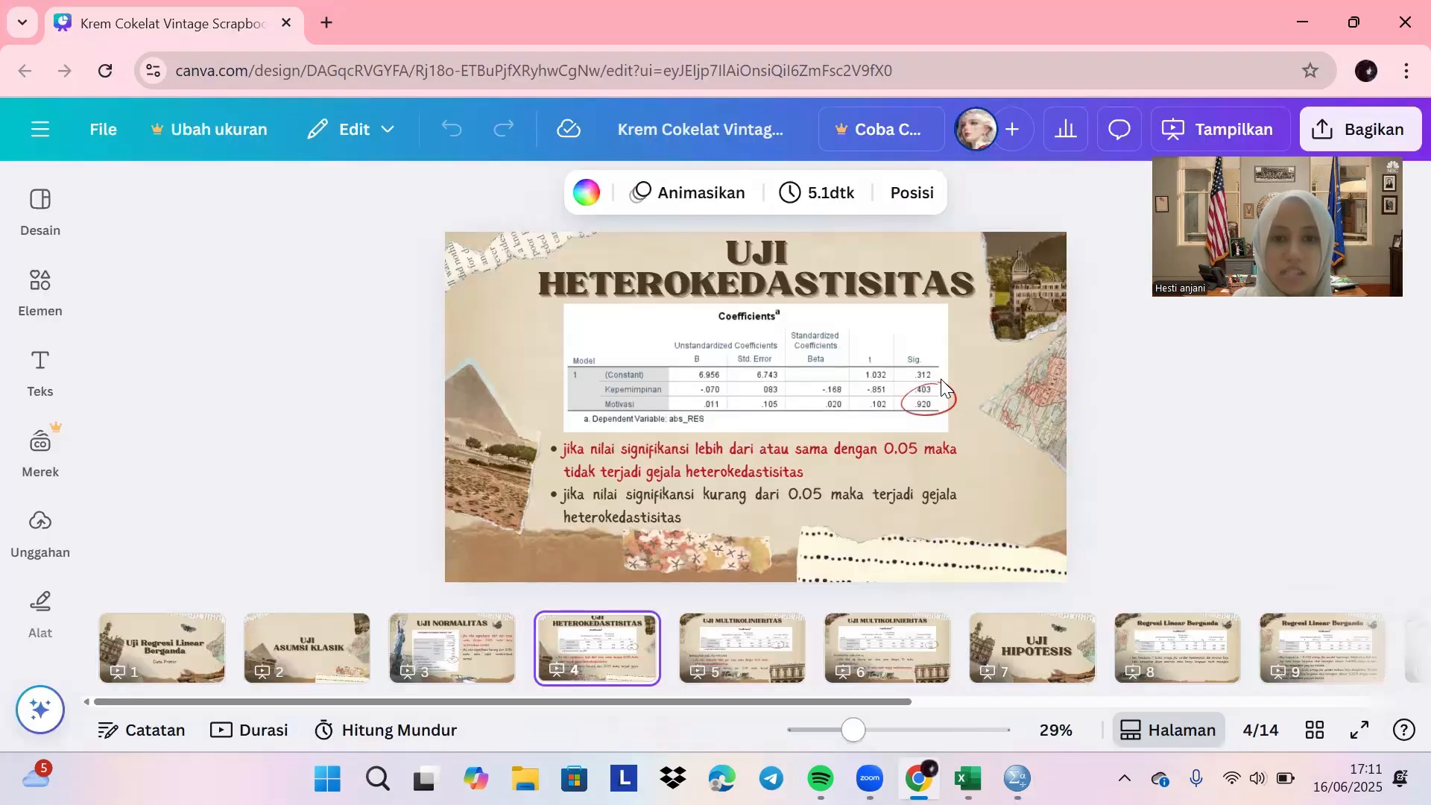
click(179, 651)
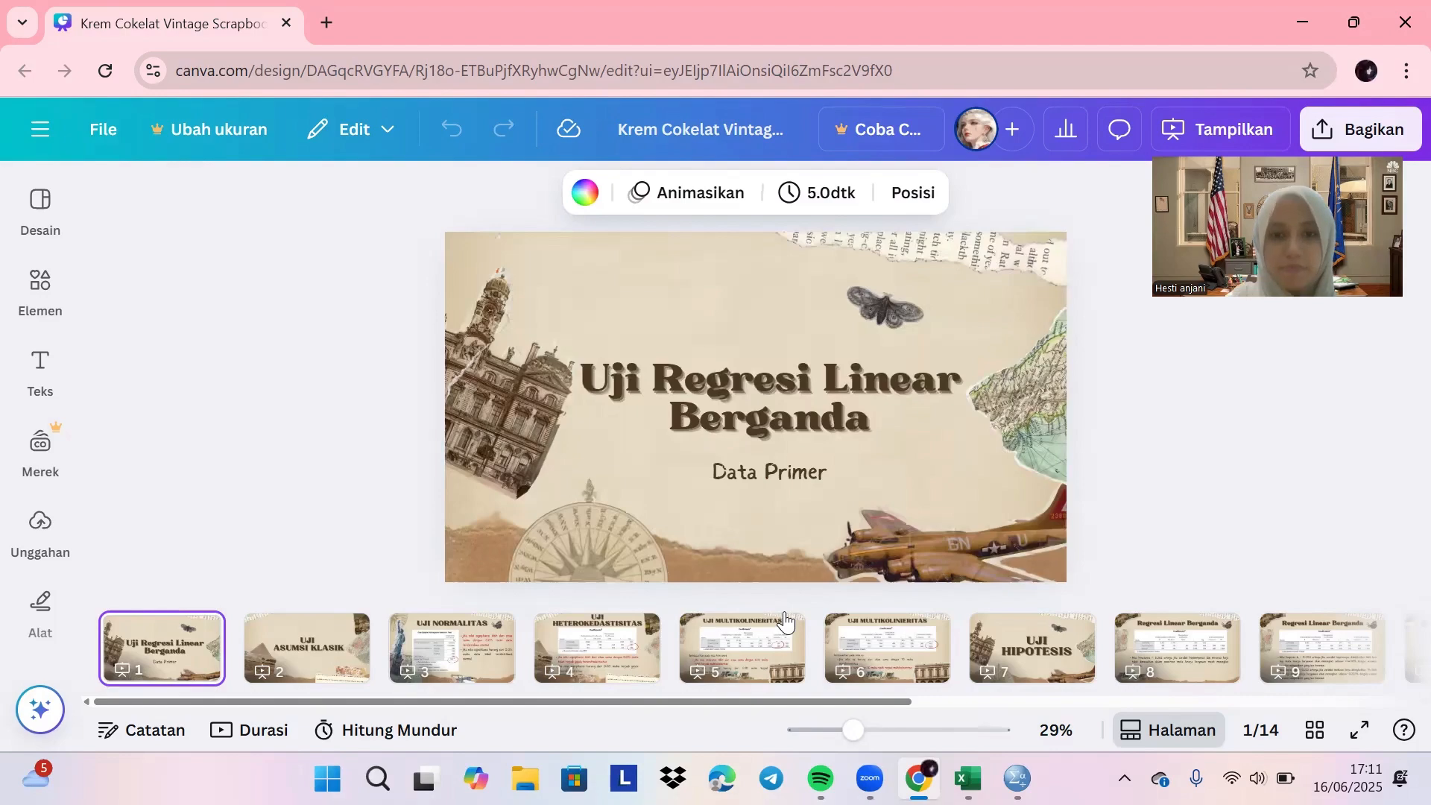
click(1358, 732)
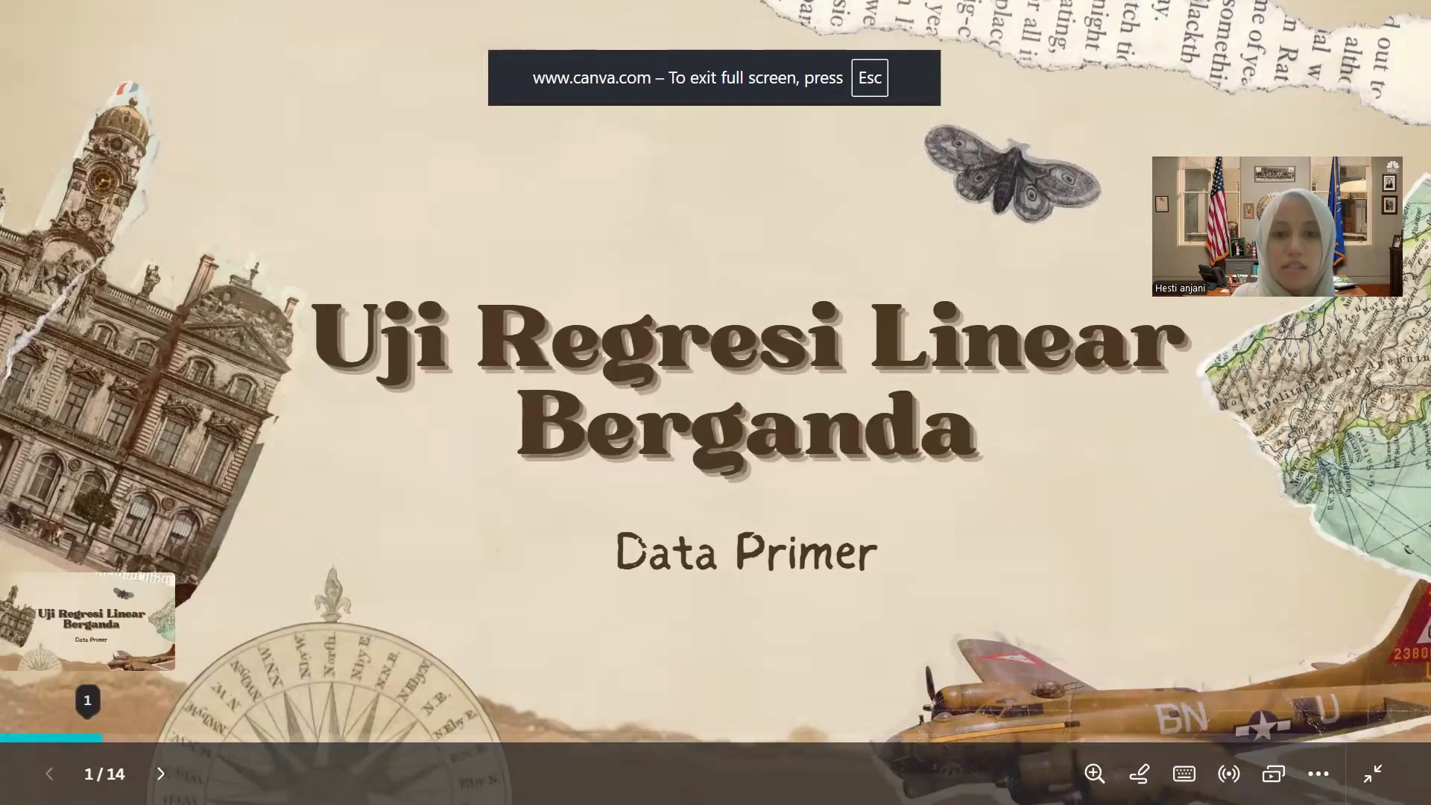
key(Right)
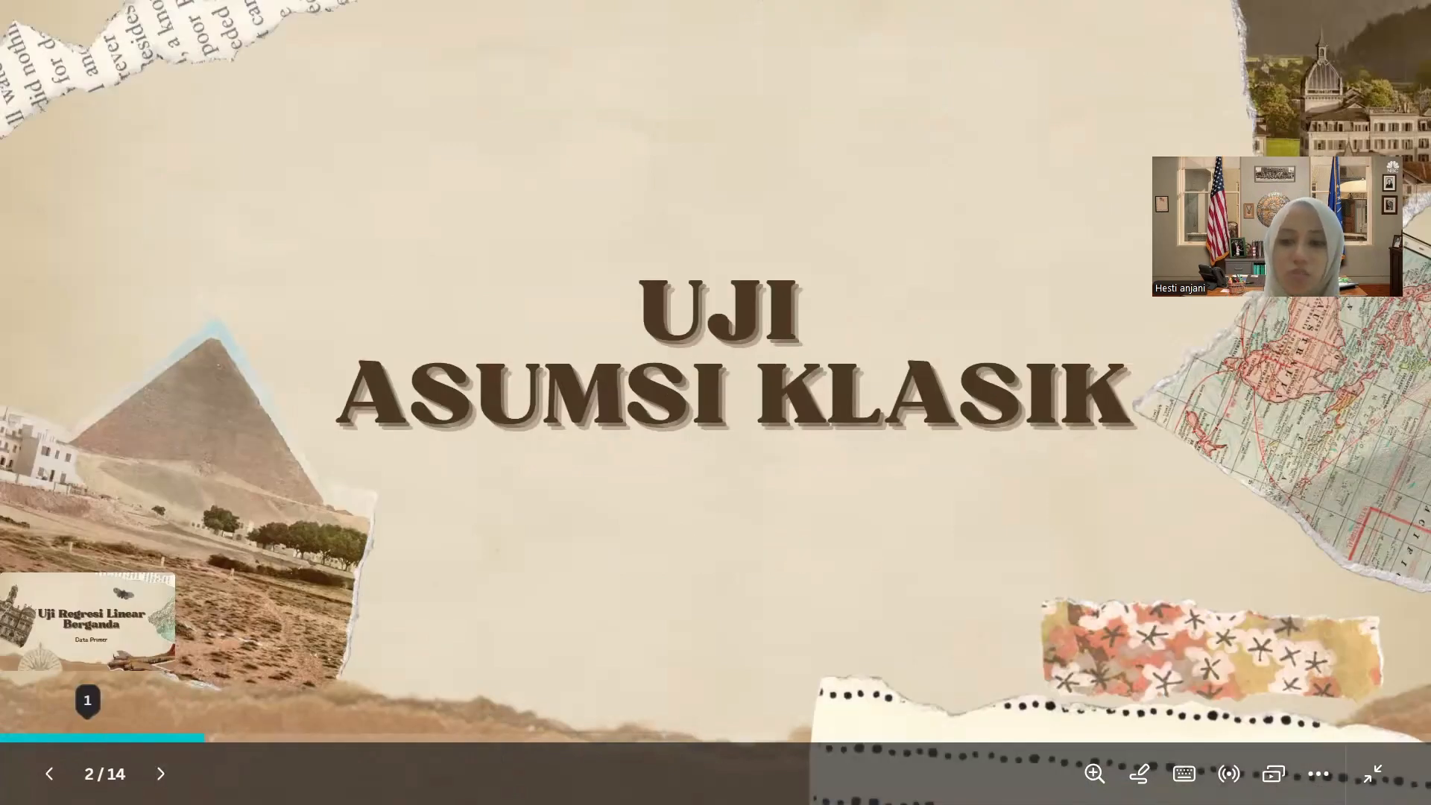
key(Right)
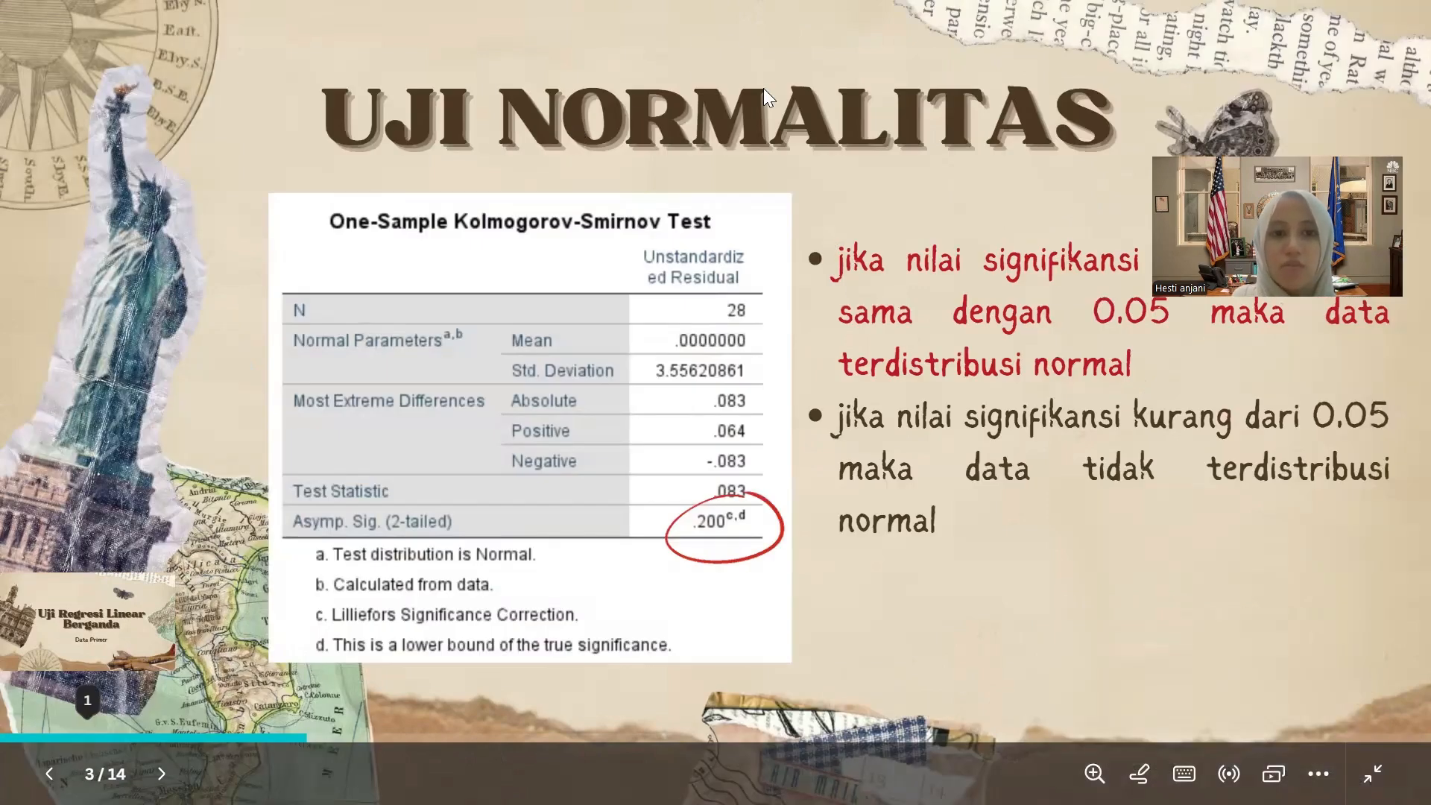
click(513, 393)
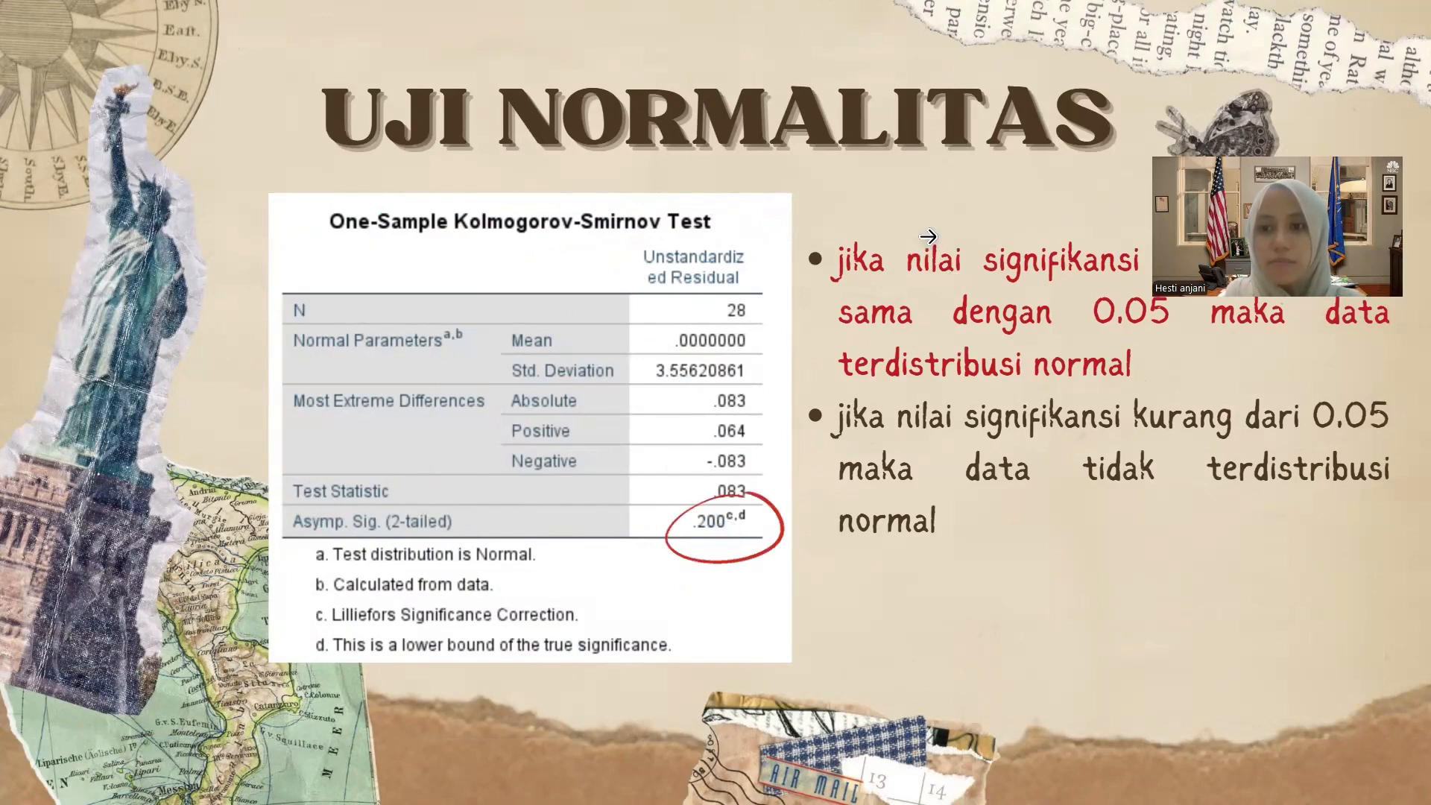
click(1120, 297)
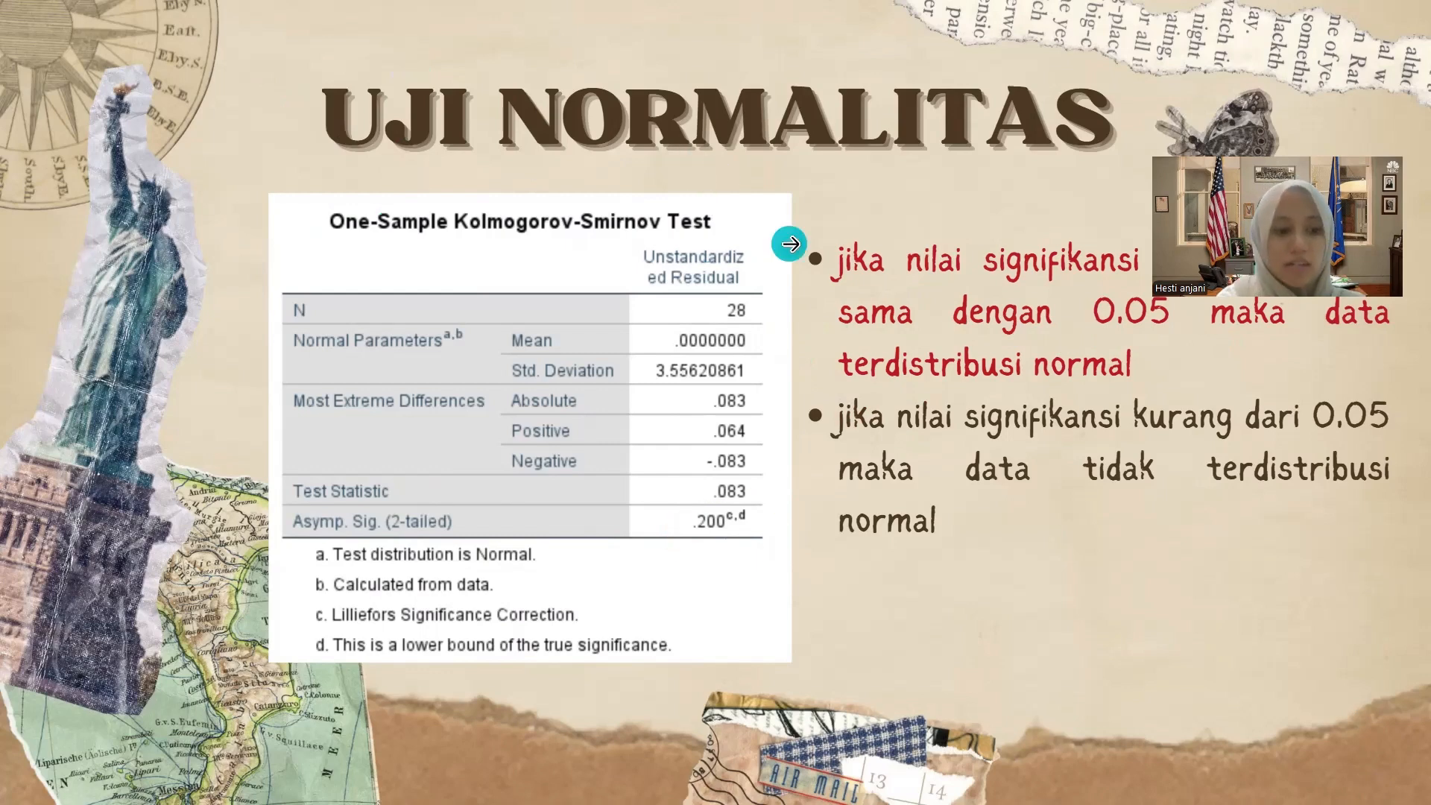
Exit the full-screen presentation, switch back to the SPSS output, and go from the first Regression section to the One-Sample Kolmogorov-Smirnov Test table.
key(Escape)
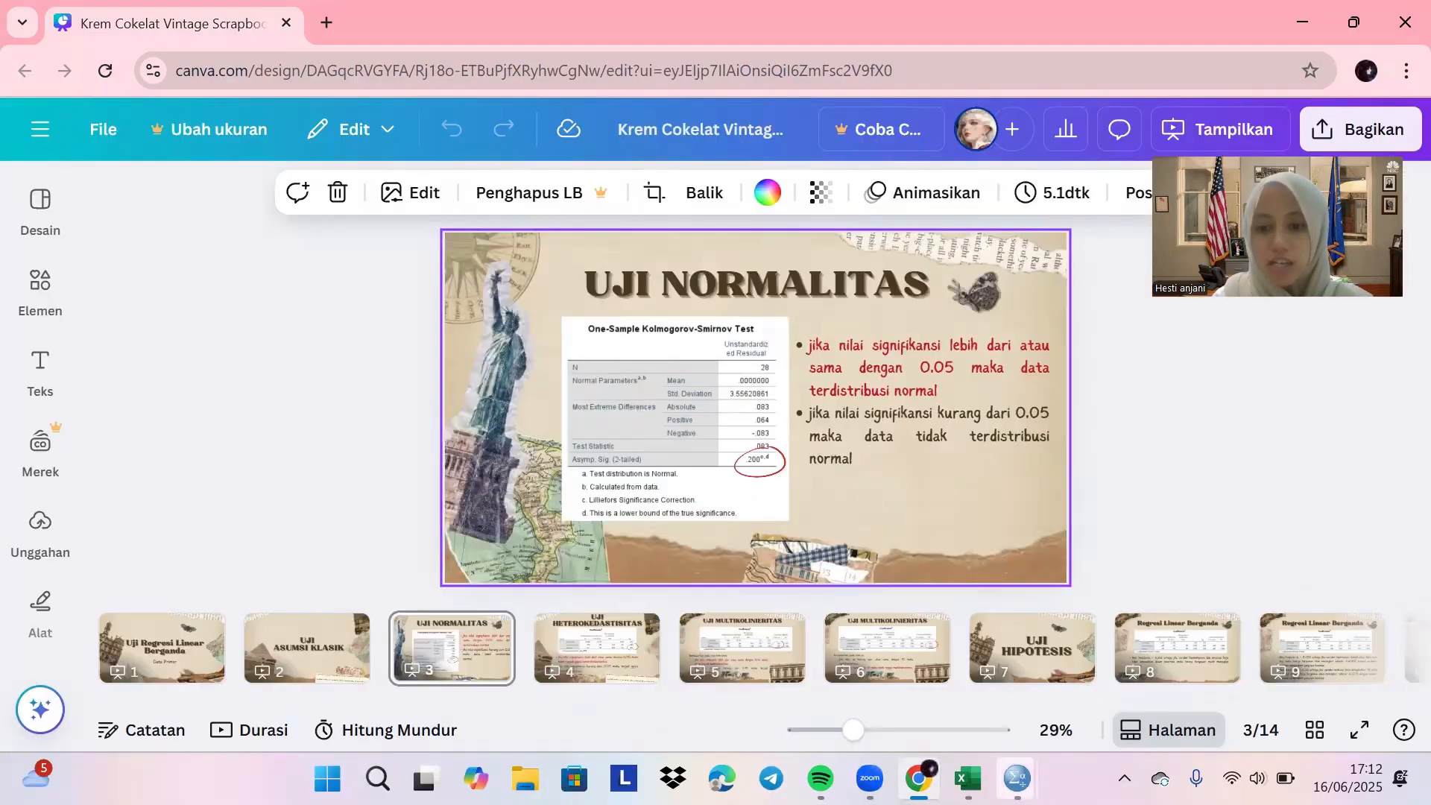
mouse_move(1017, 778)
click(1091, 679)
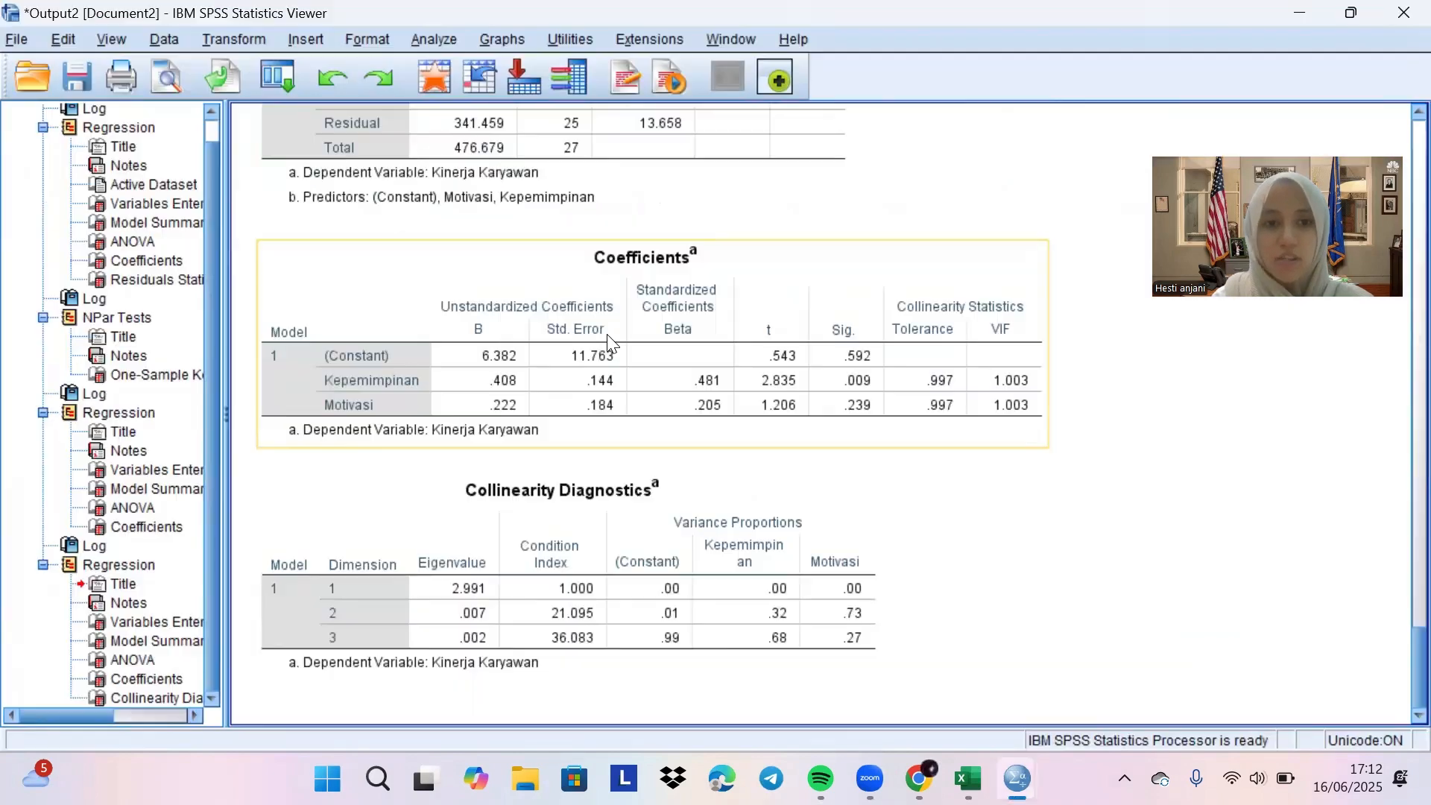
scroll(123, 149, up, 1)
click(117, 151)
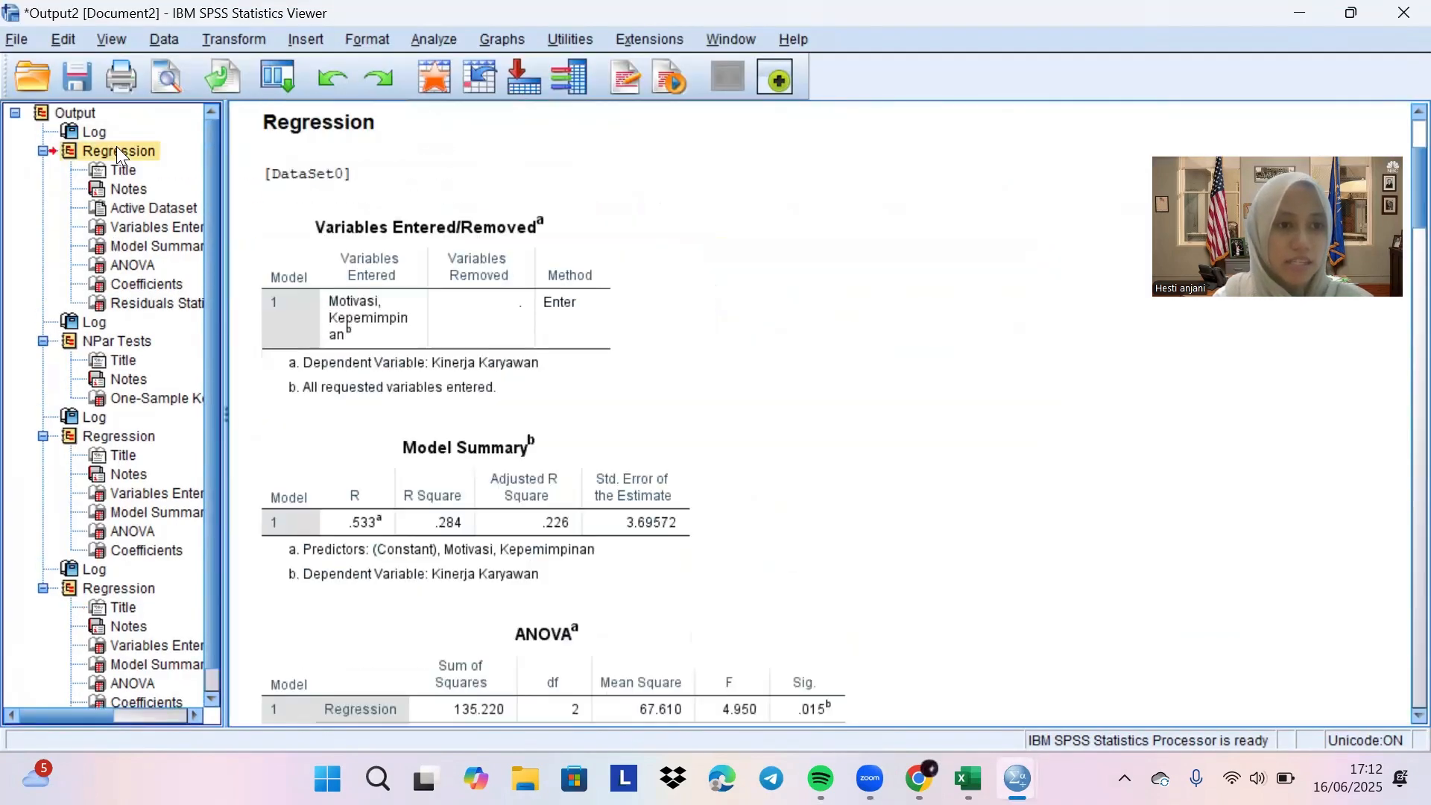
scroll(494, 445, down, 15)
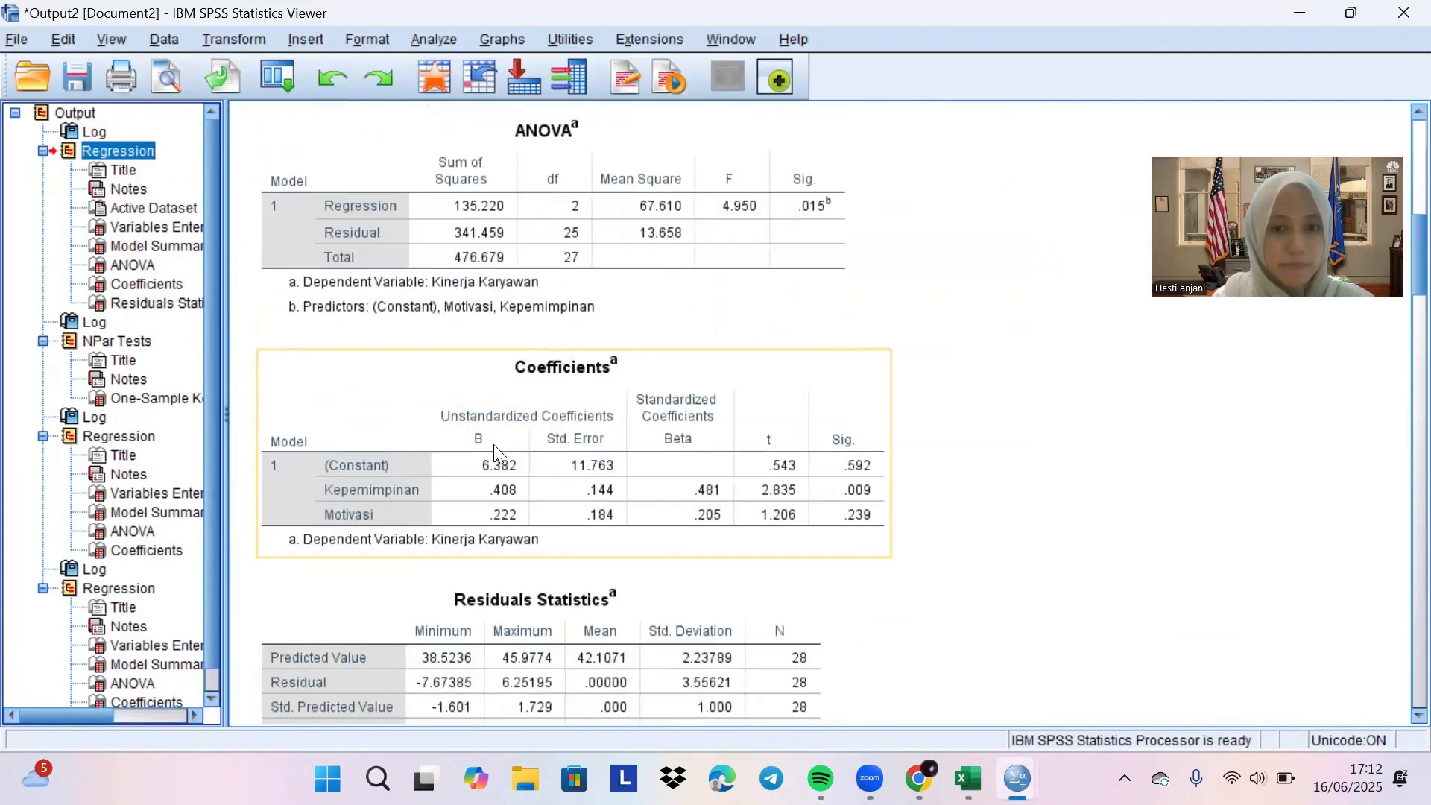
scroll(493, 445, down, 3)
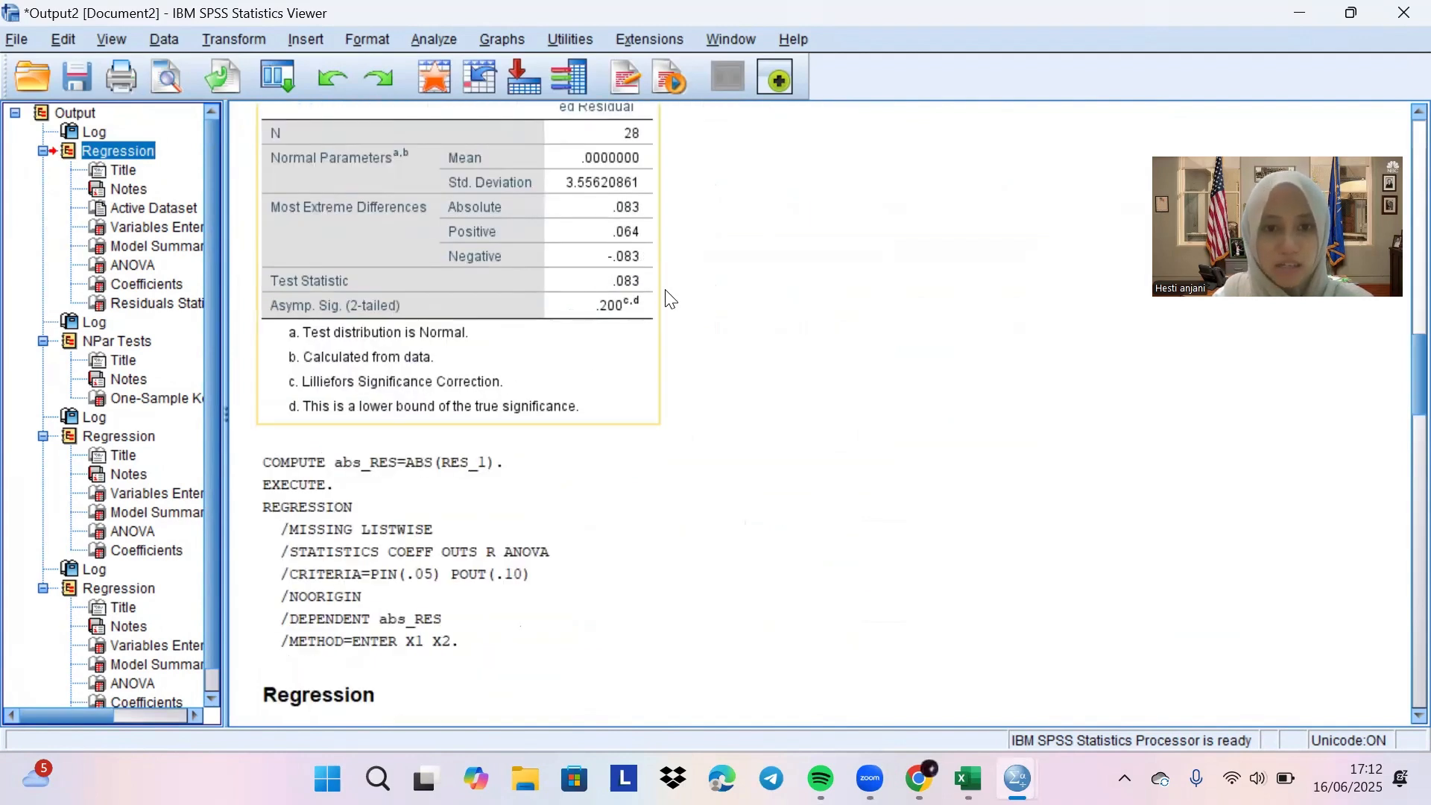
Return to the Canva presentation, show it full screen again, and advance to the Uji Heterokedastisitas slide.
click(919, 778)
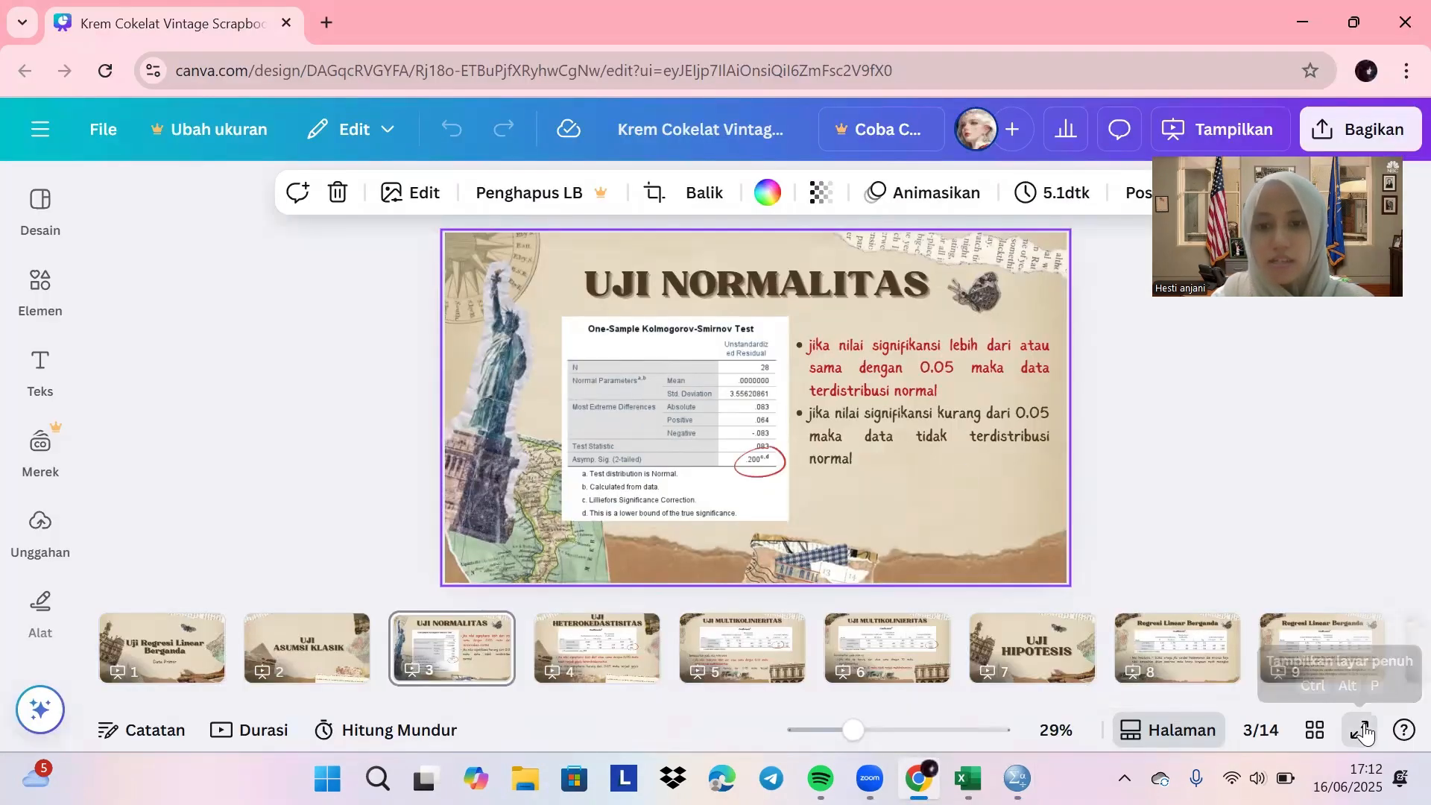
click(1359, 730)
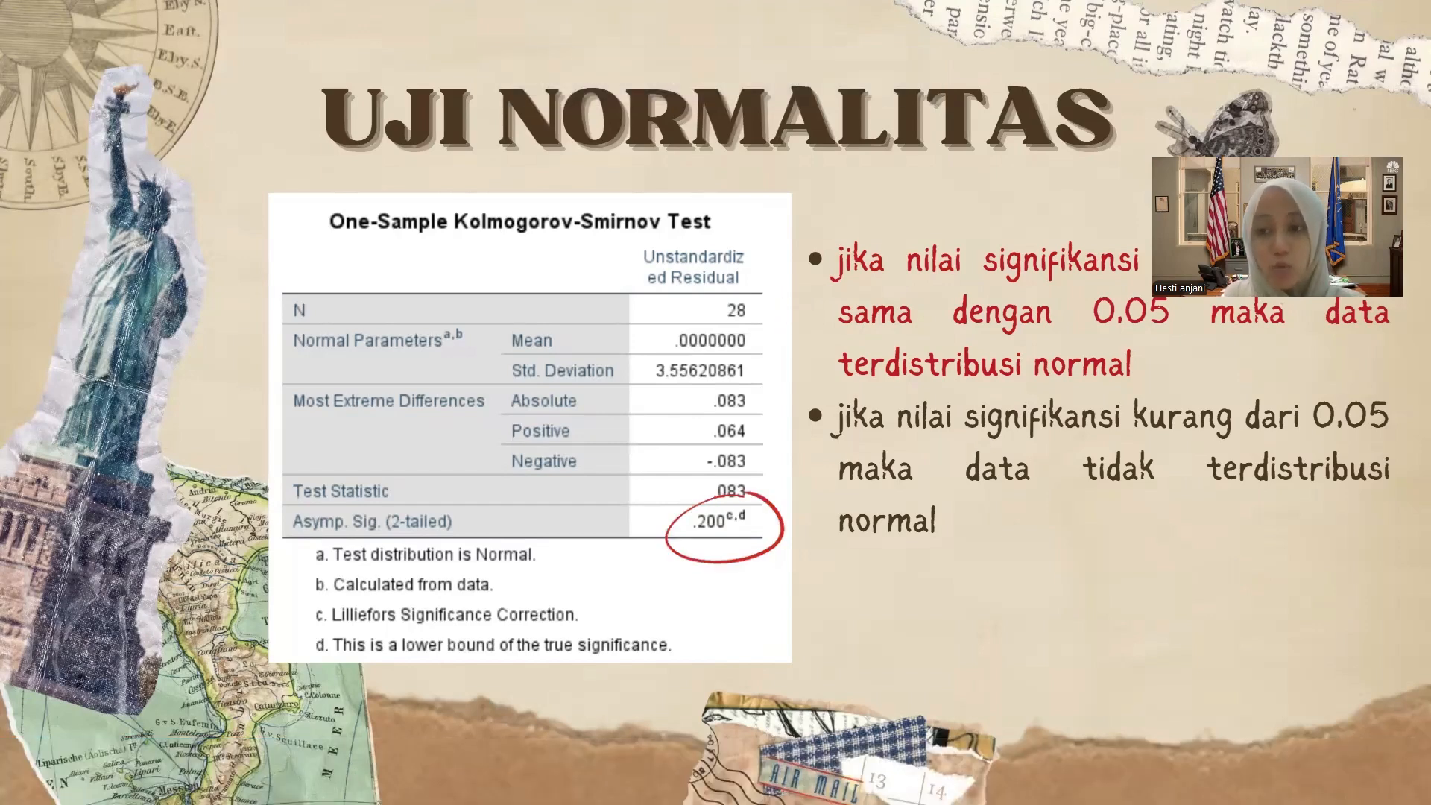
key(Right)
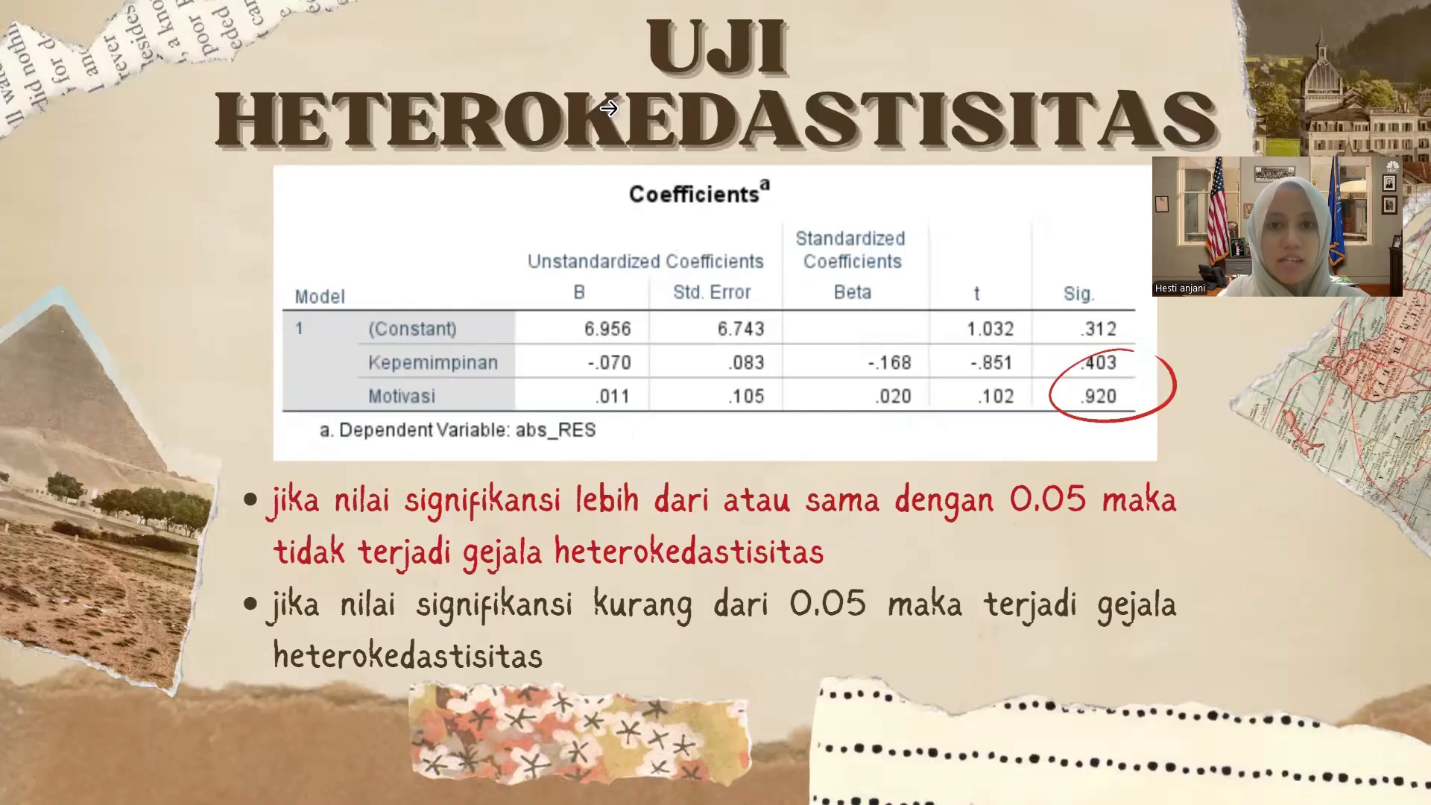